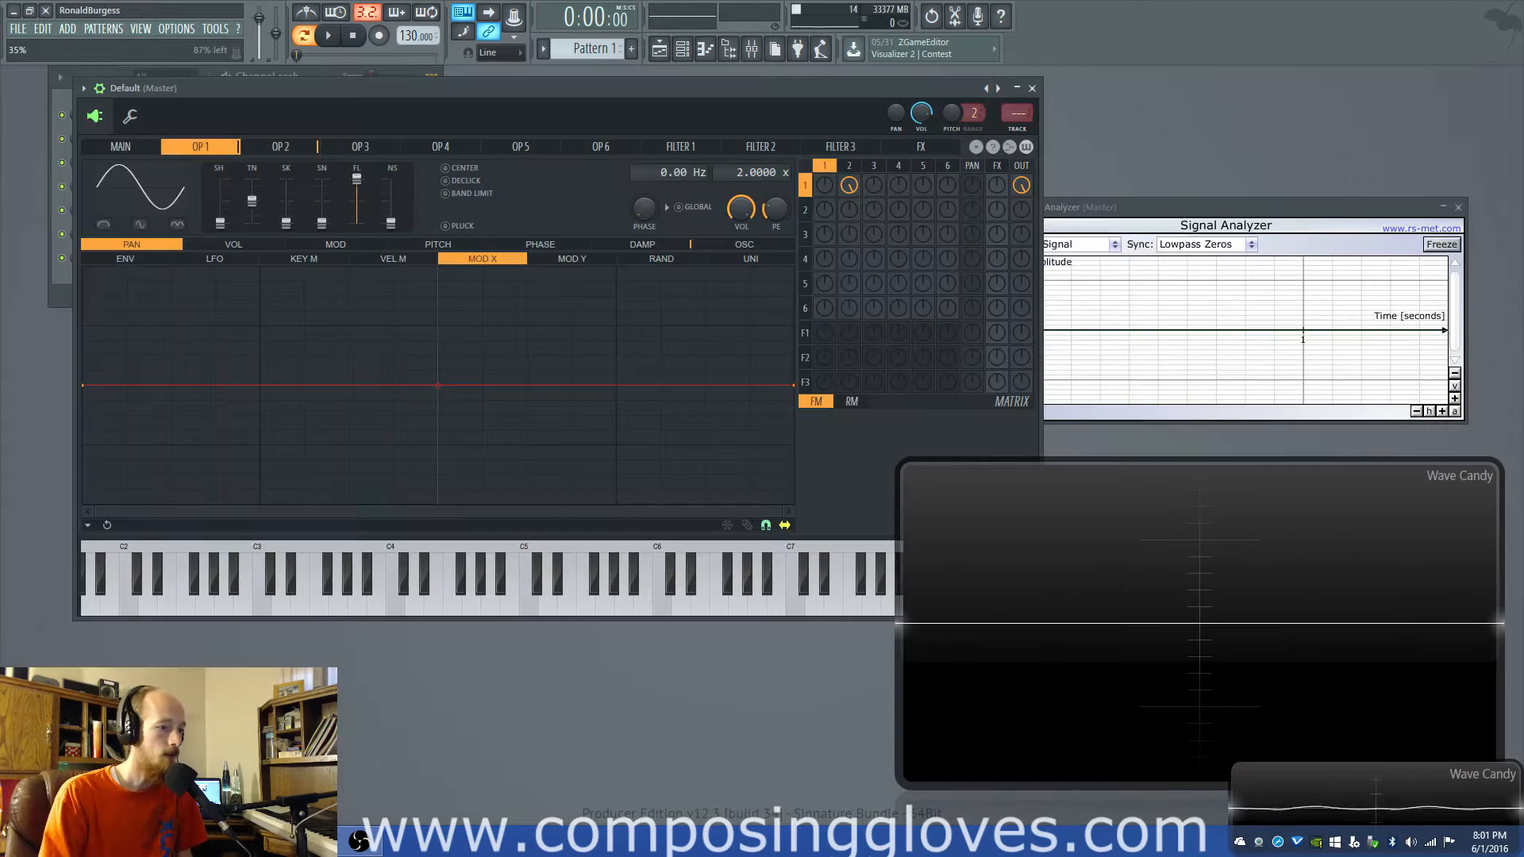
- Open the FM8 and Massive synths from the channel rack, moving the plugin windows aside to compare the instruments
left_click_drag(555, 95, 680, 372)
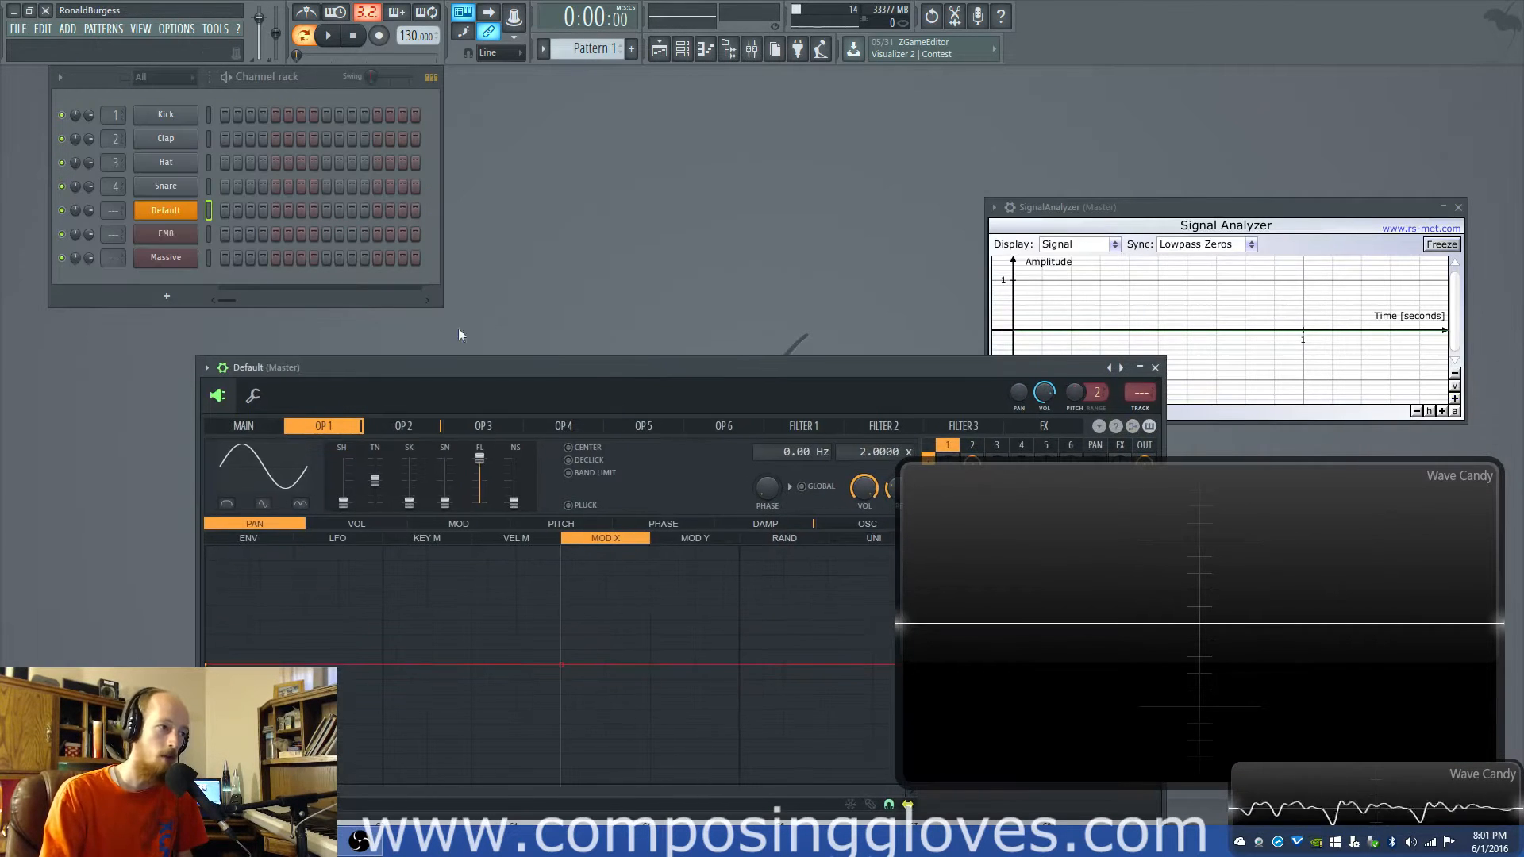
left_click(168, 234)
left_click_drag(860, 180, 423, 182)
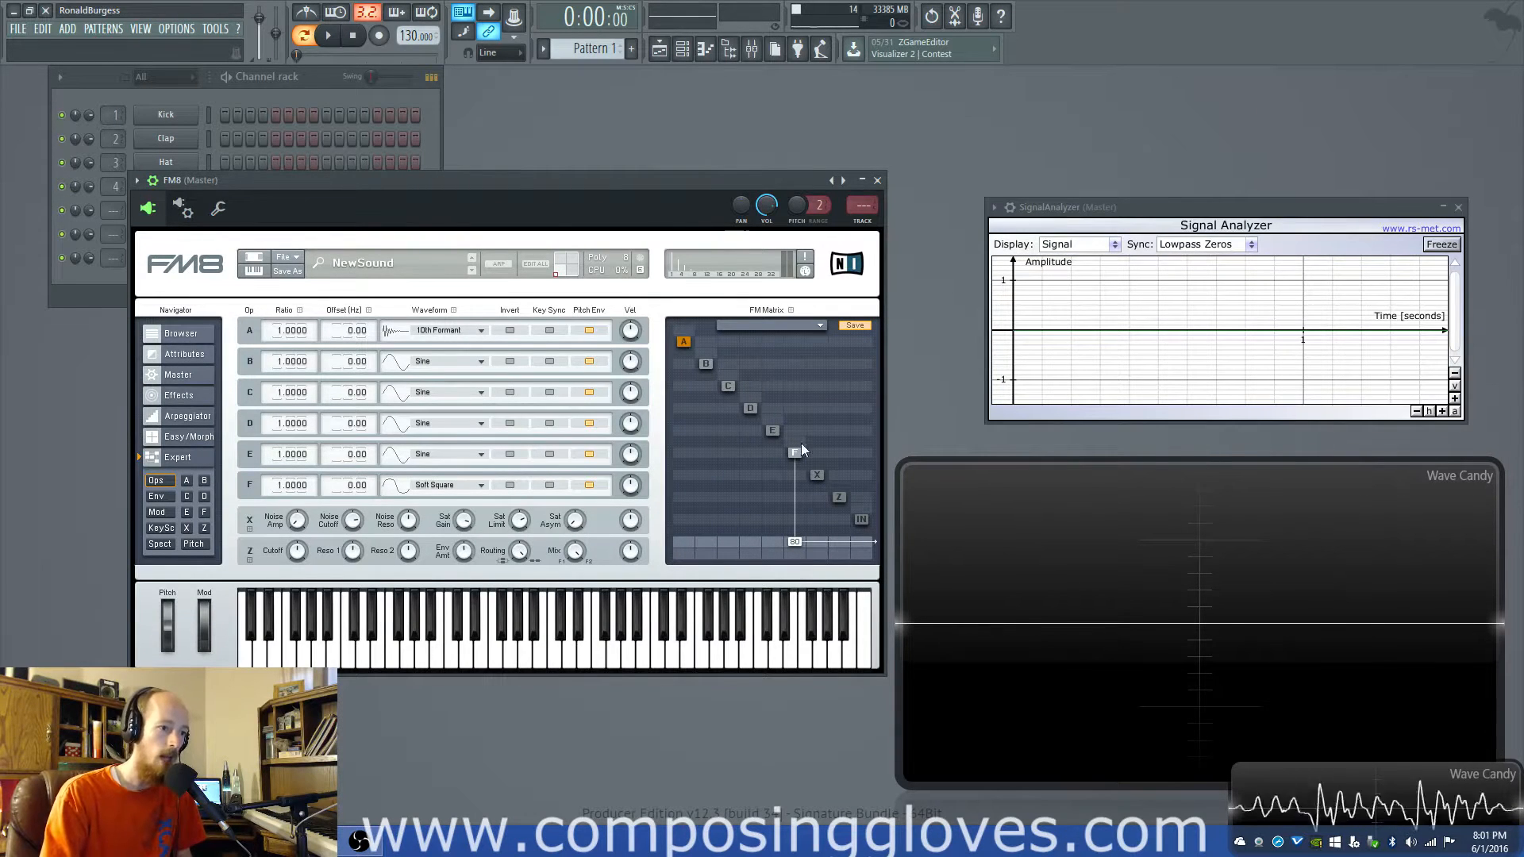
left_click_drag(348, 178, 292, 347)
left_click(174, 262)
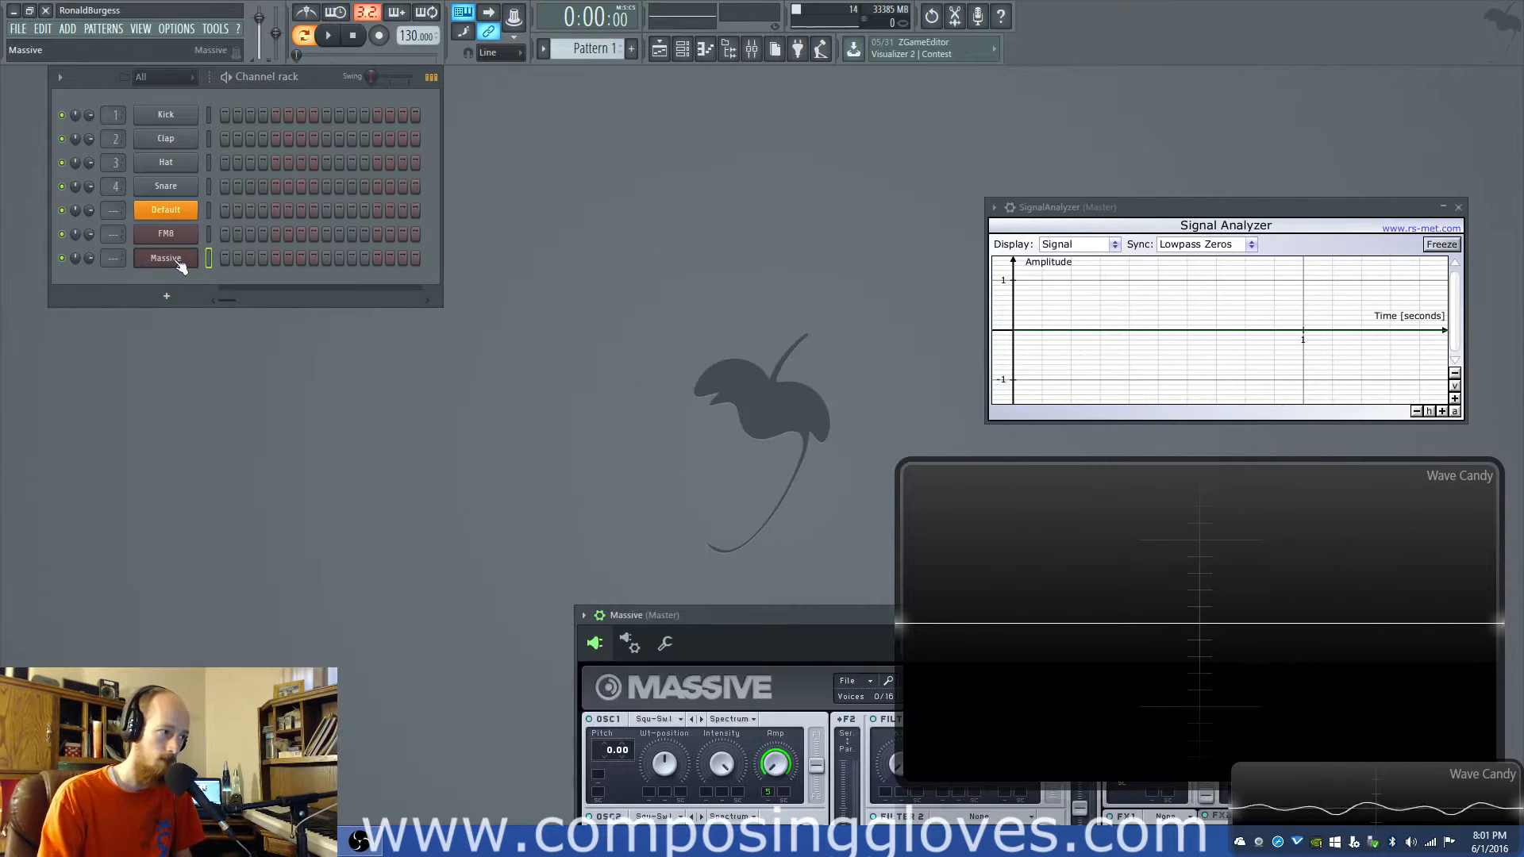
- Reopen the Default Sytrus channel and zero operator 1's modulation amount in column 2 and its output level in the matrix
left_click(166, 209)
left_click_drag(726, 366, 546, 79)
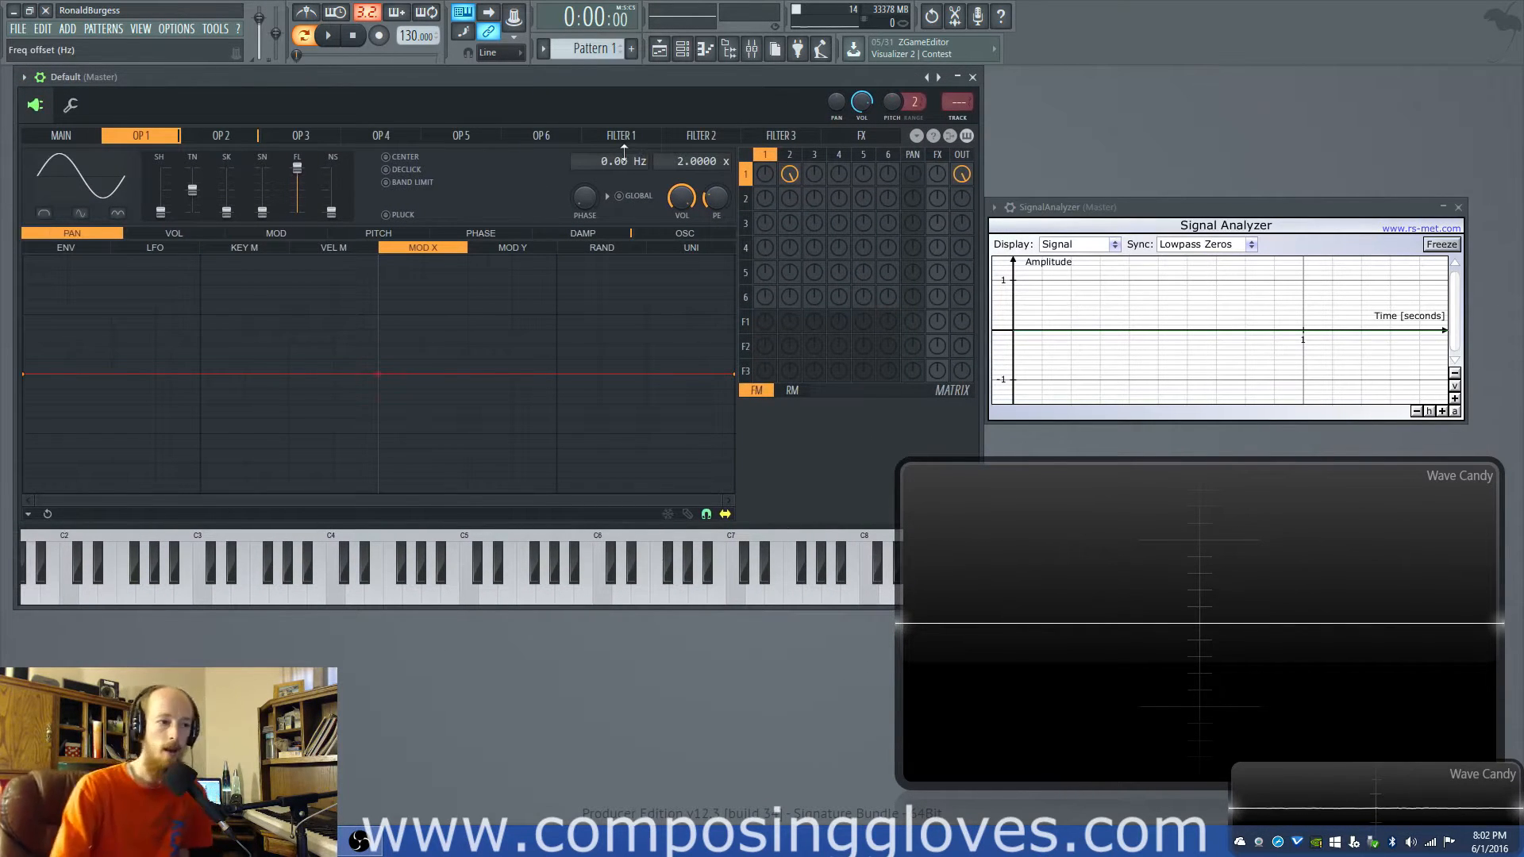
left_click_drag(786, 173, 786, 250)
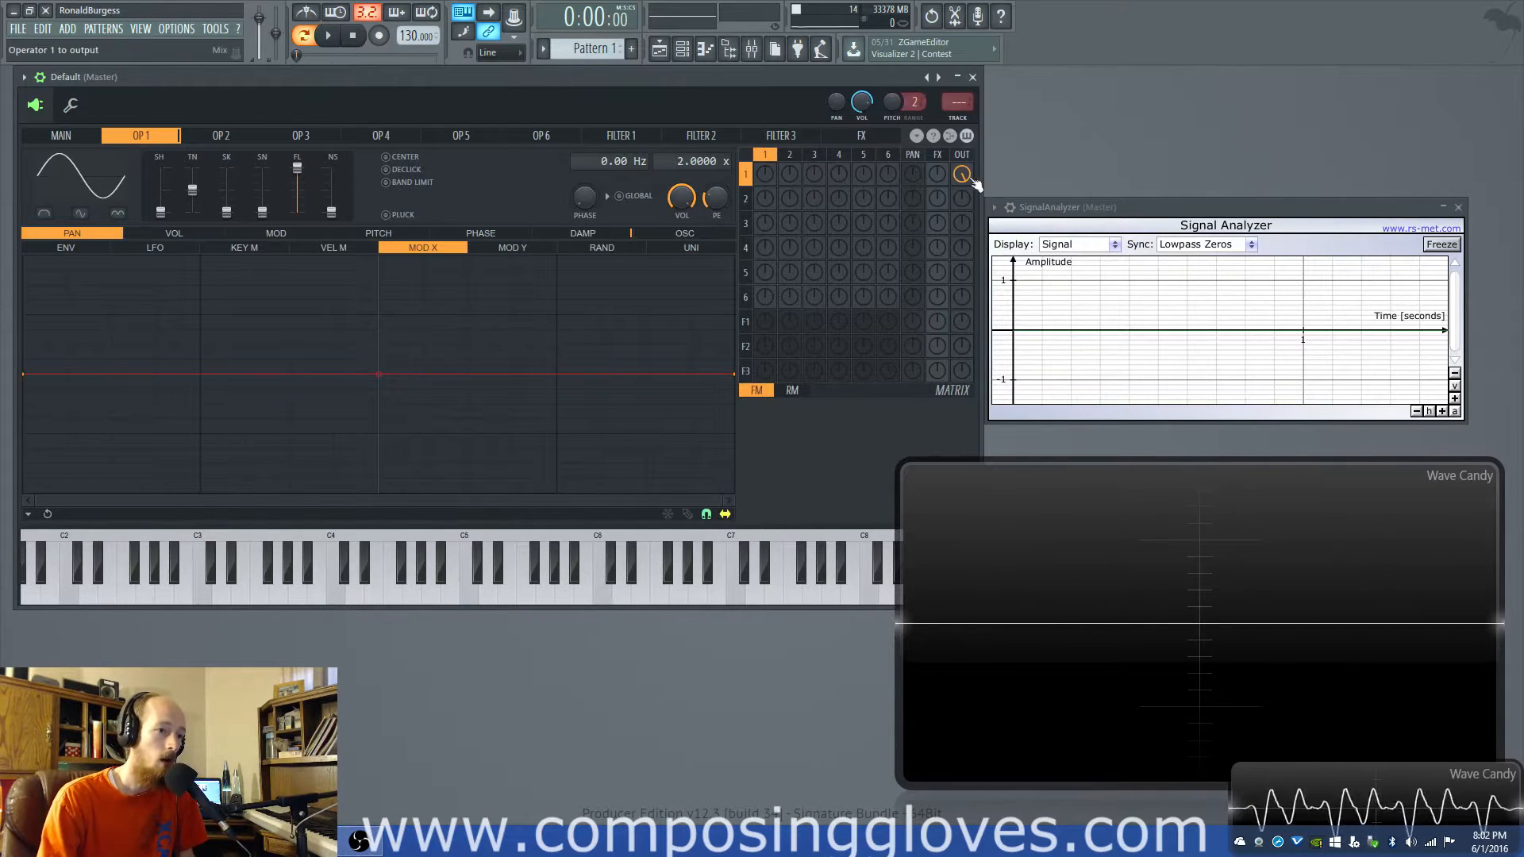
- Open the FM8 channel and set operator A's waveform to Sine
left_click_drag(656, 78, 675, 283)
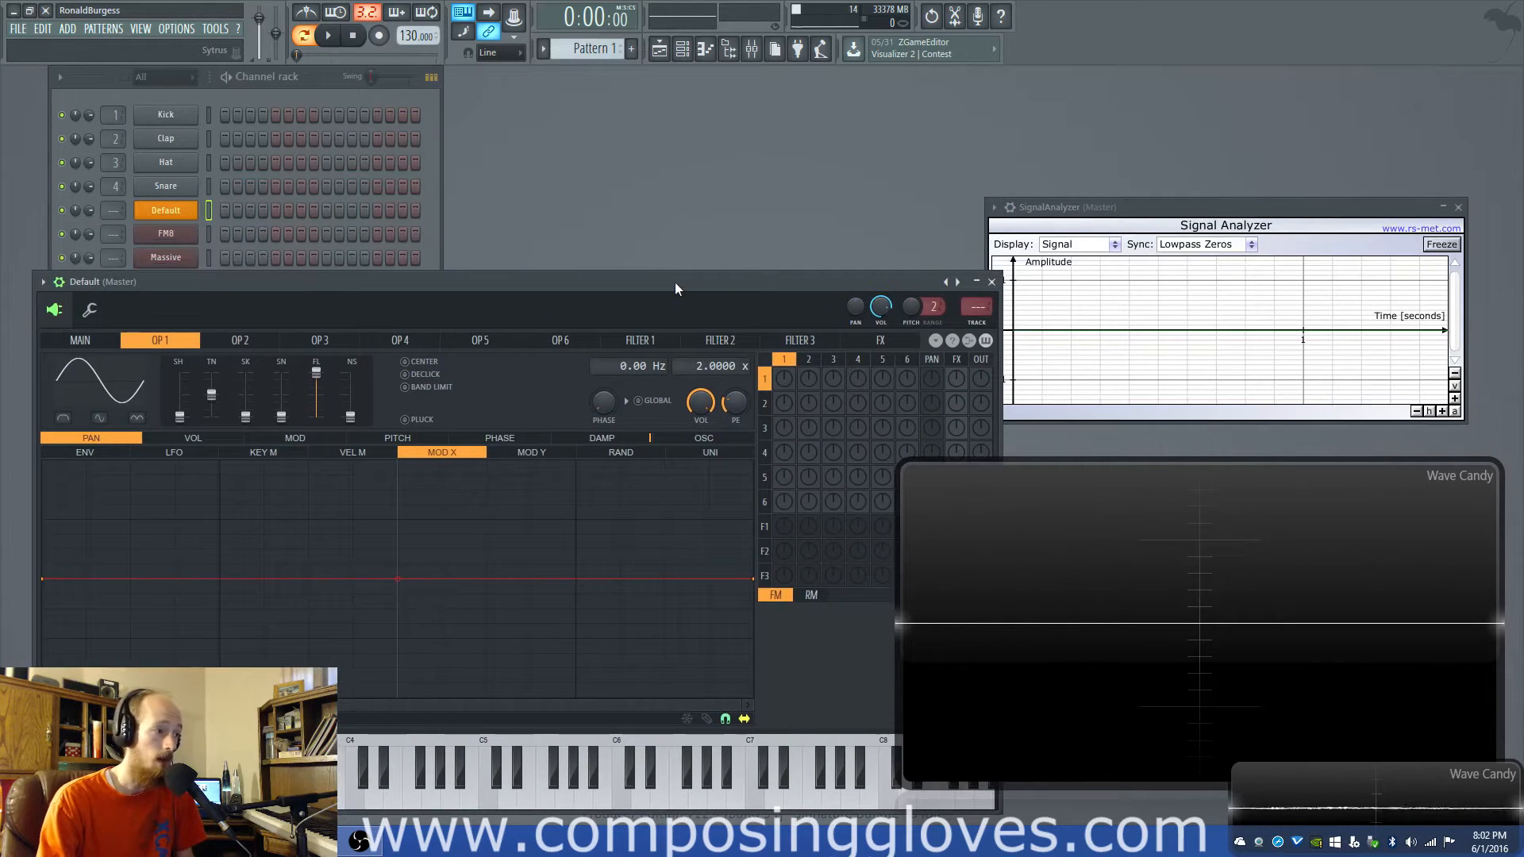
left_click(166, 235)
left_click_drag(607, 350, 640, 52)
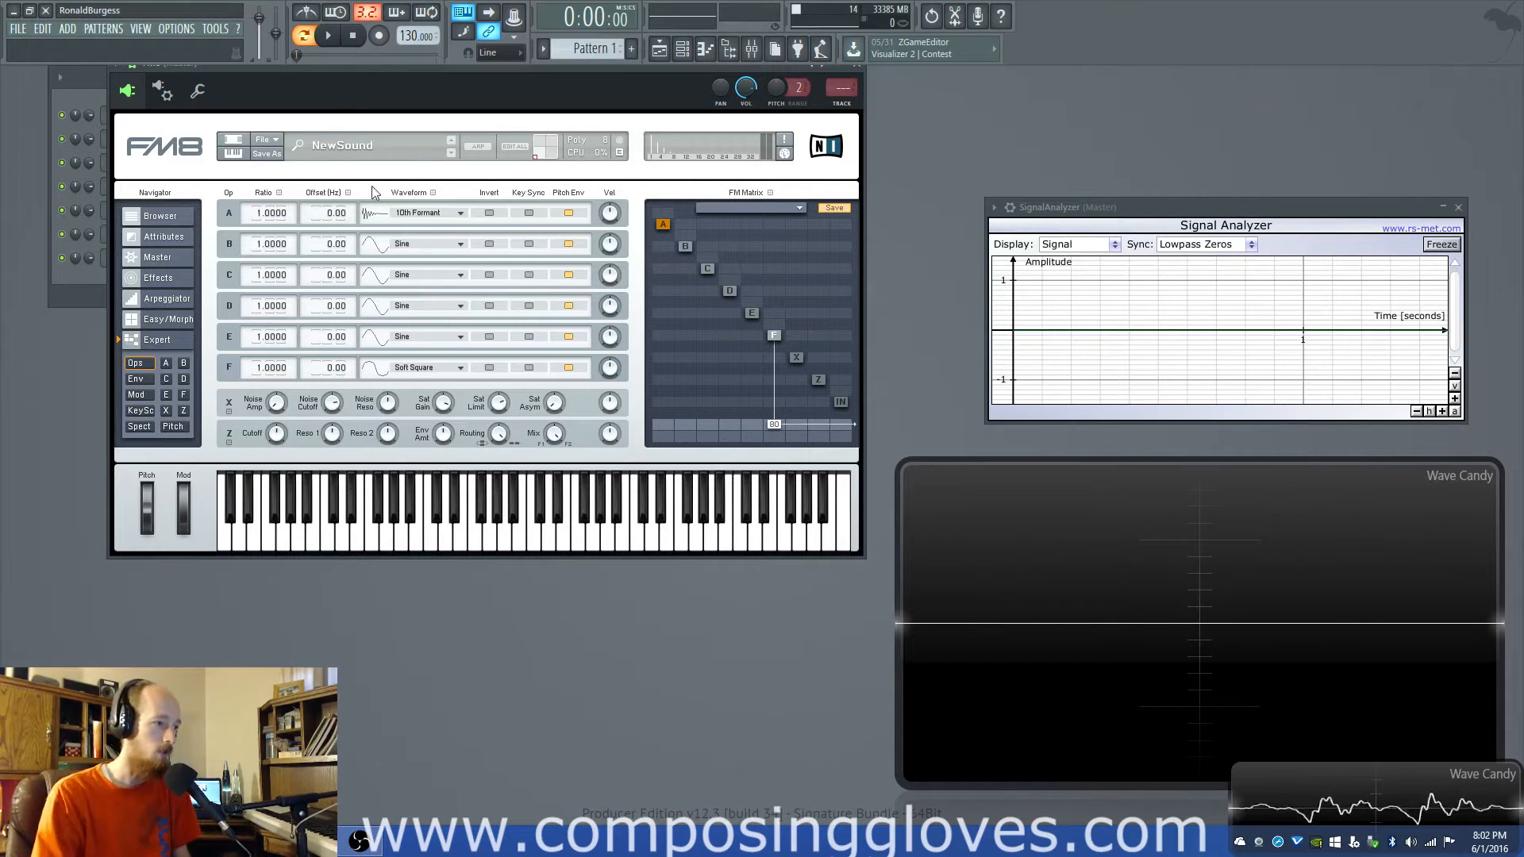
left_click(426, 220)
left_click(422, 142)
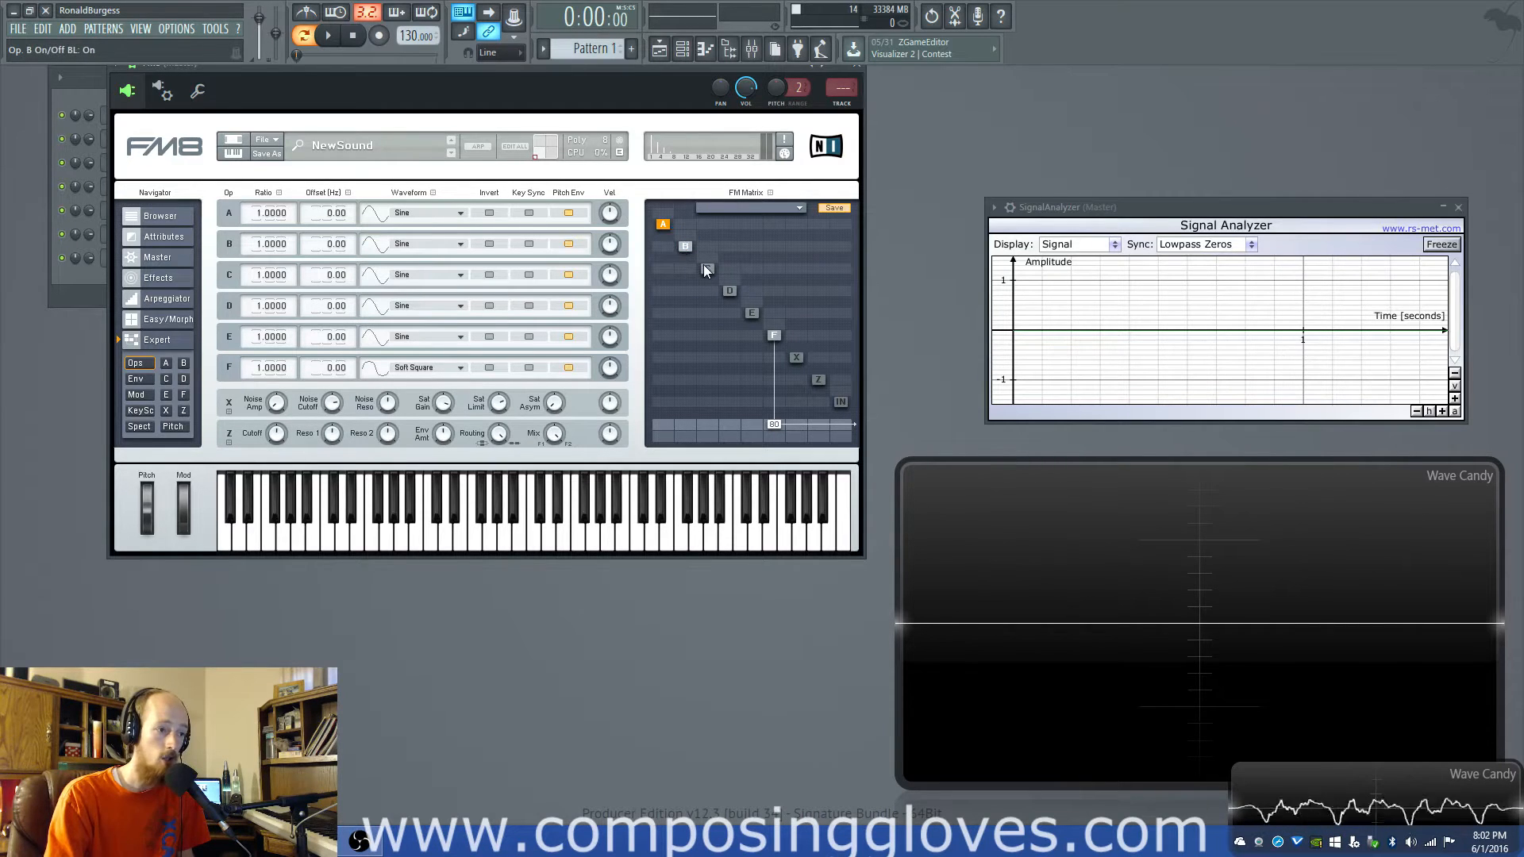
- Turn on operator E in the FM matrix, leave operator D off, and route E to the output at 100
right_click(728, 291)
right_click(751, 310)
right_click(727, 294)
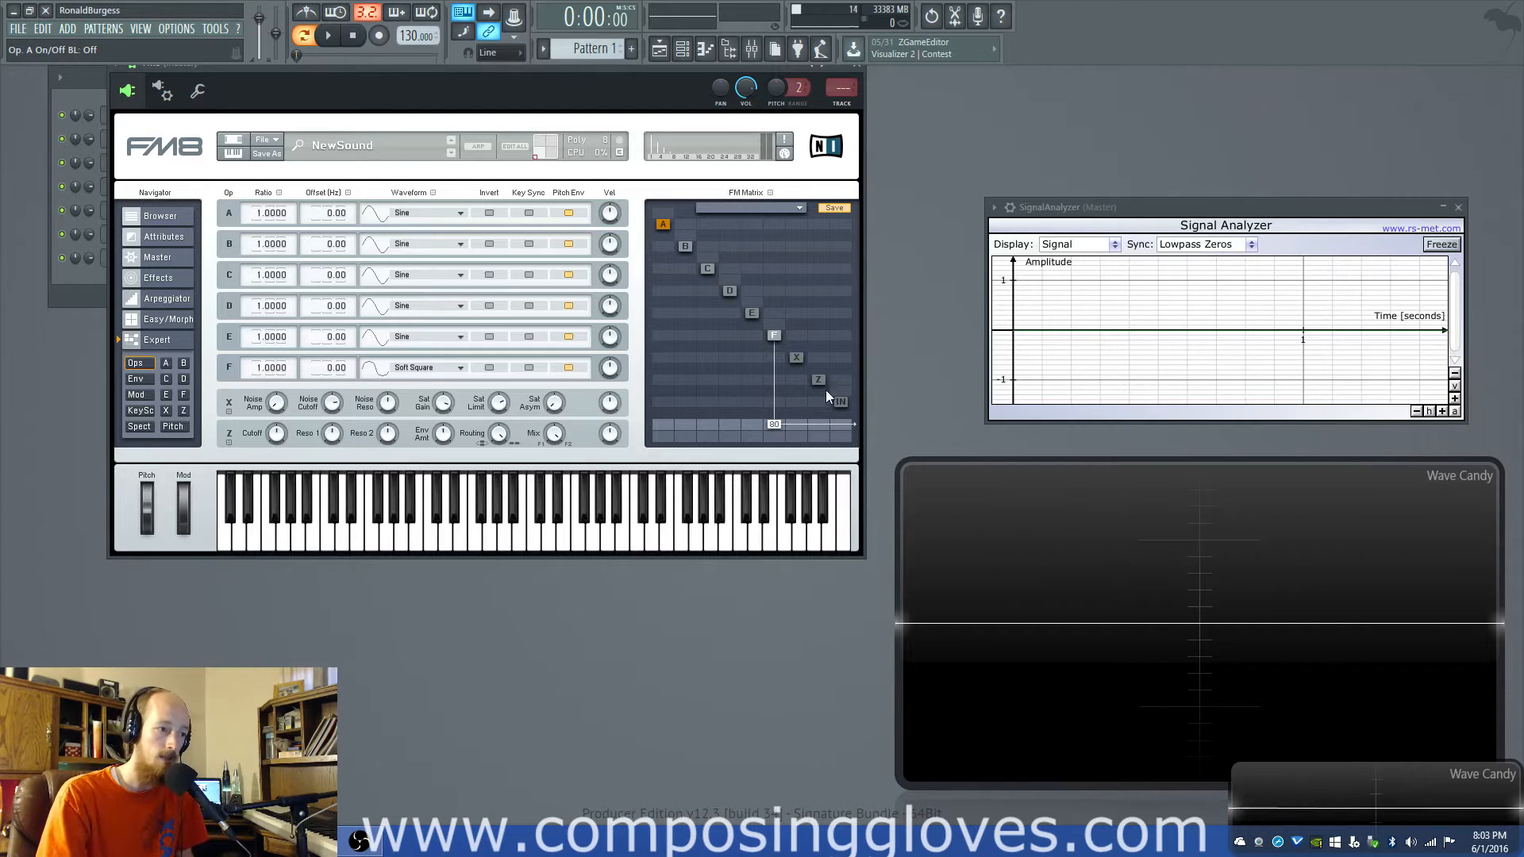
left_click_drag(752, 426, 754, 316)
left_click(754, 316)
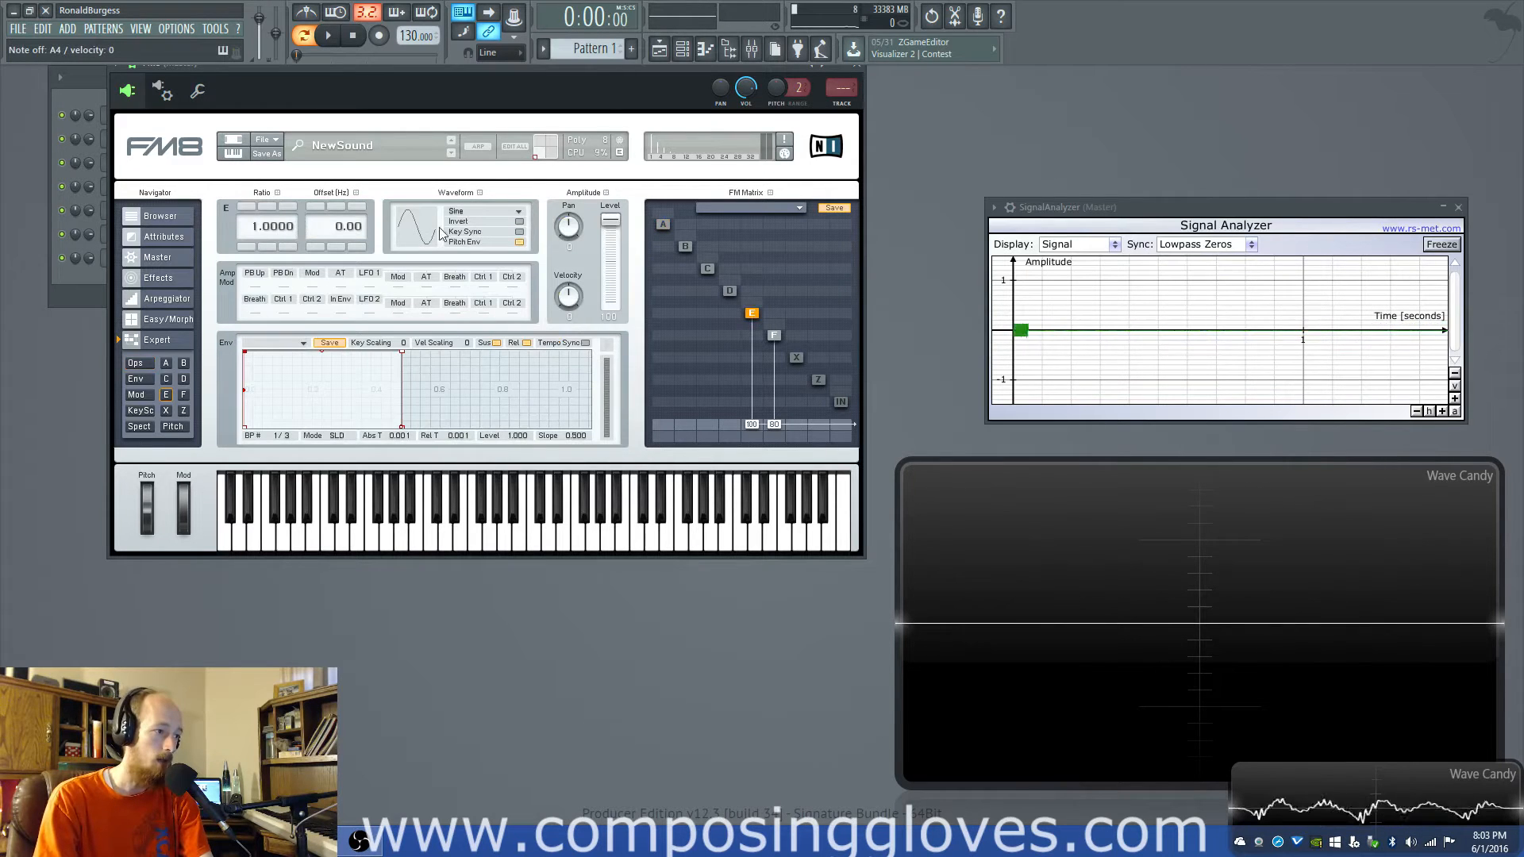
- Set operator E's waveform to PWM Ramp Mod and lower its output level to 0
left_click(468, 211)
left_click(482, 256)
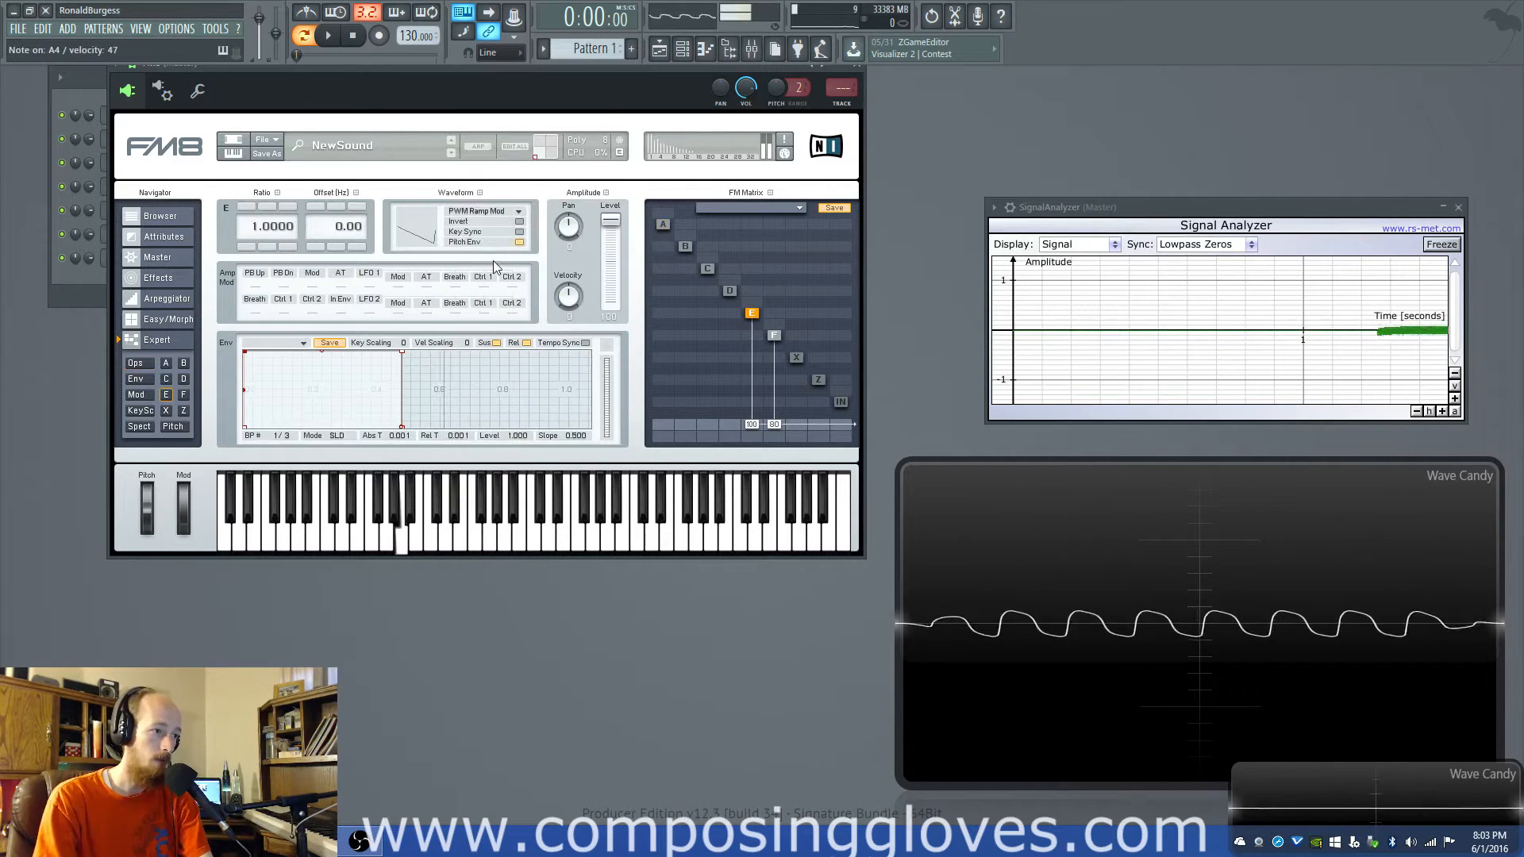
mouse_move(753, 424)
left_mouse_down()
mouse_move(754, 378)
mouse_move(751, 436)
left_mouse_up()
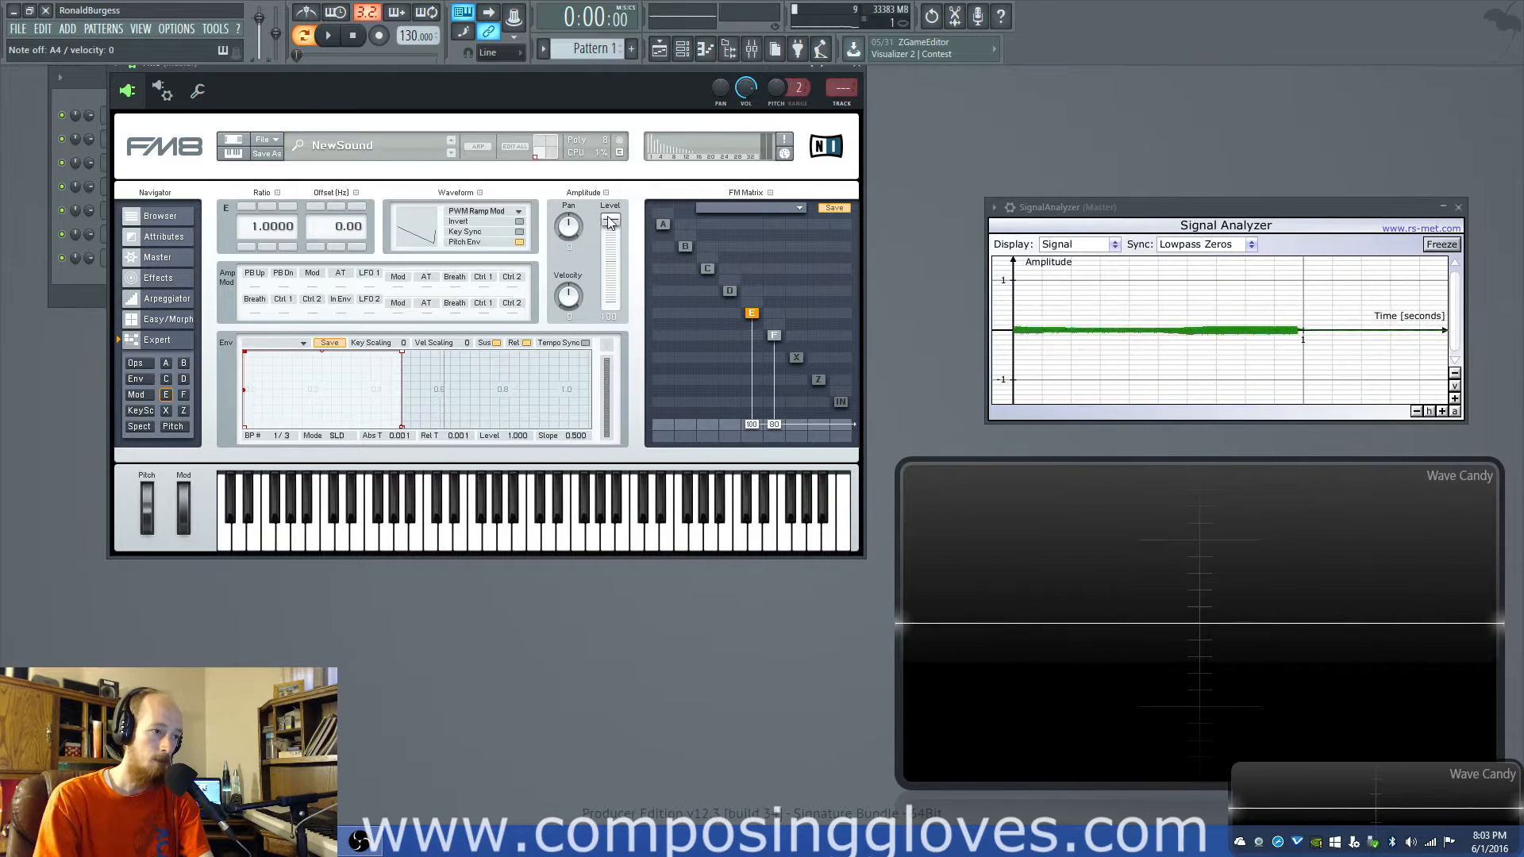
left_click_drag(610, 227, 630, 408)
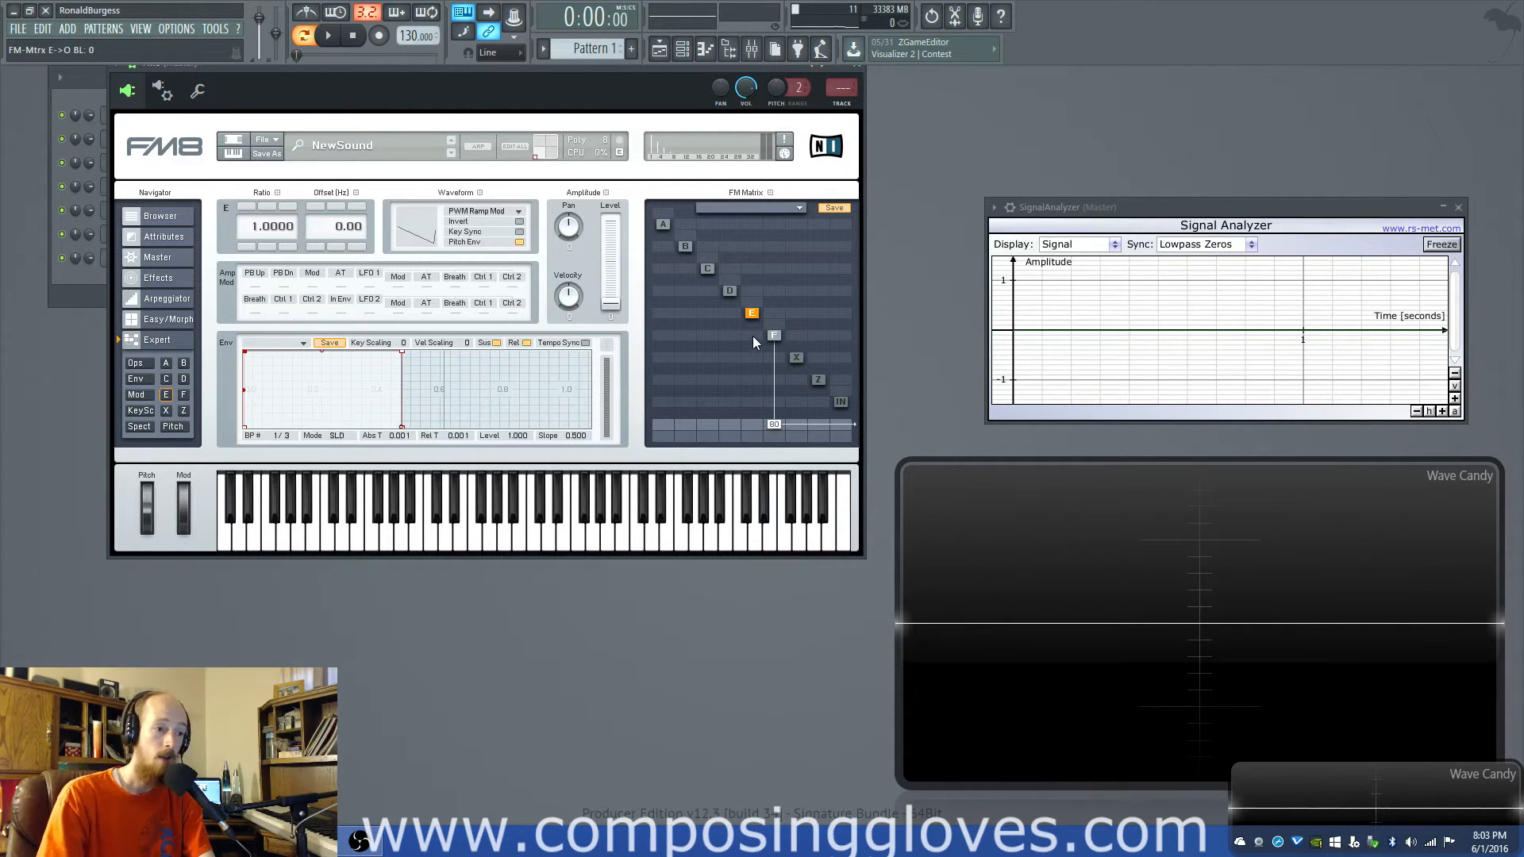
- Route operator E into operator F as a modulator and set operator F's output level to 71
left_click_drag(752, 336, 754, 246)
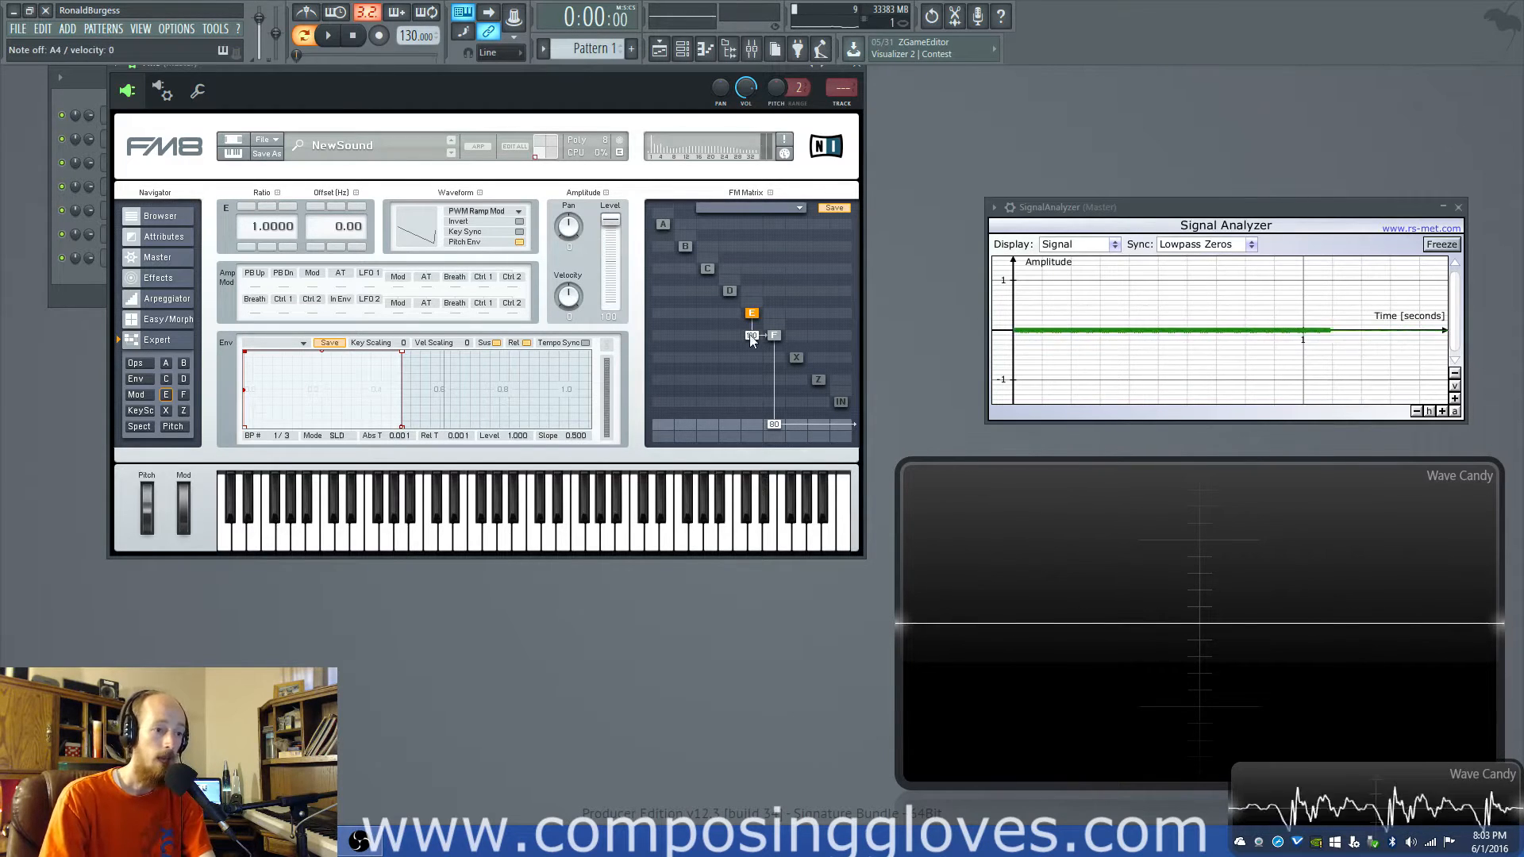
left_click(774, 336)
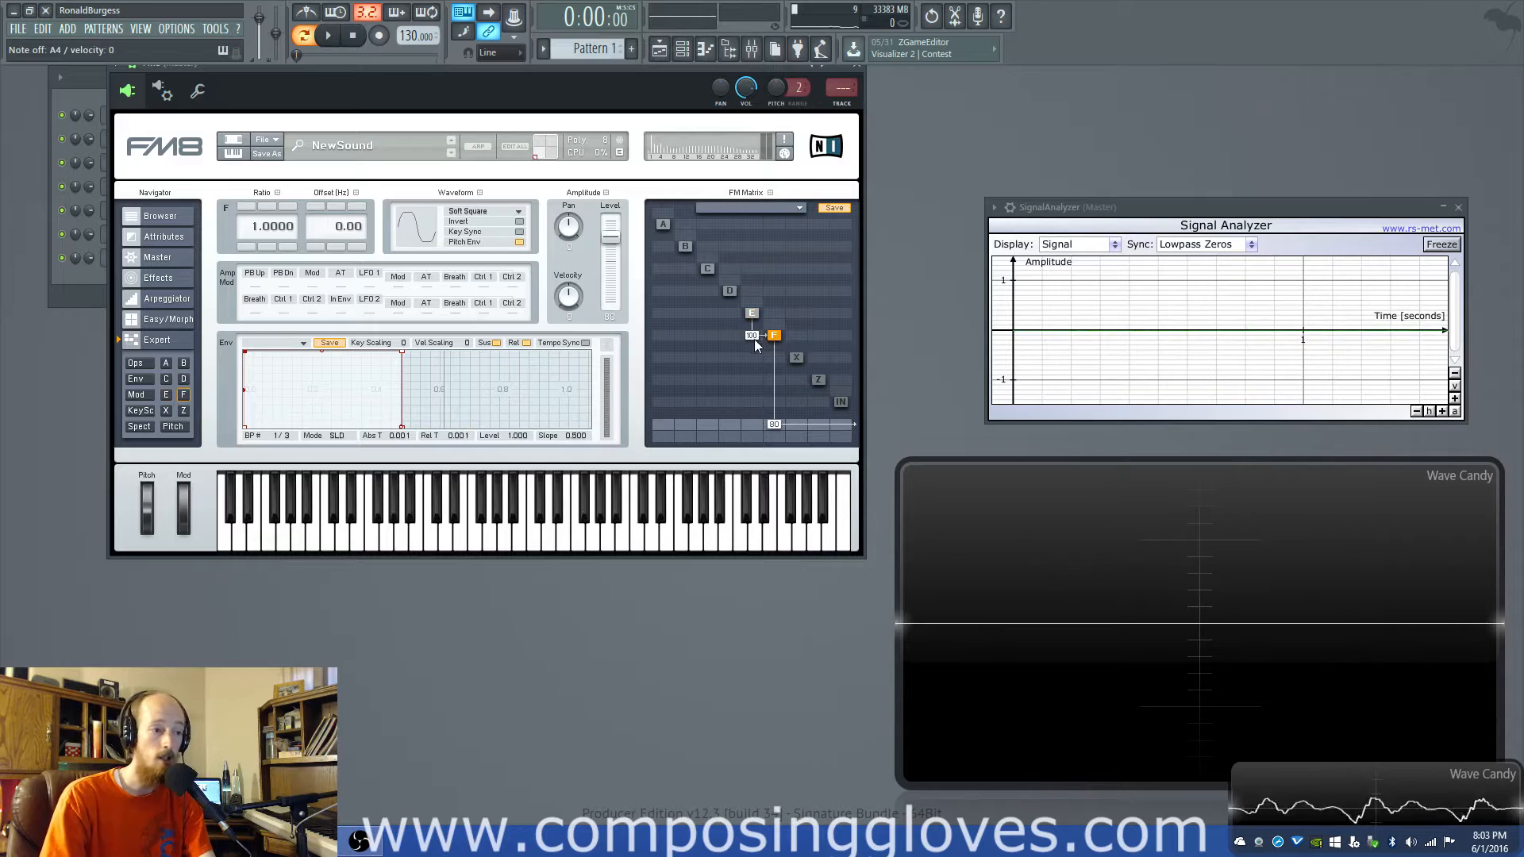
mouse_move(610, 238)
left_mouse_down()
mouse_move(606, 281)
mouse_move(608, 248)
left_mouse_up()
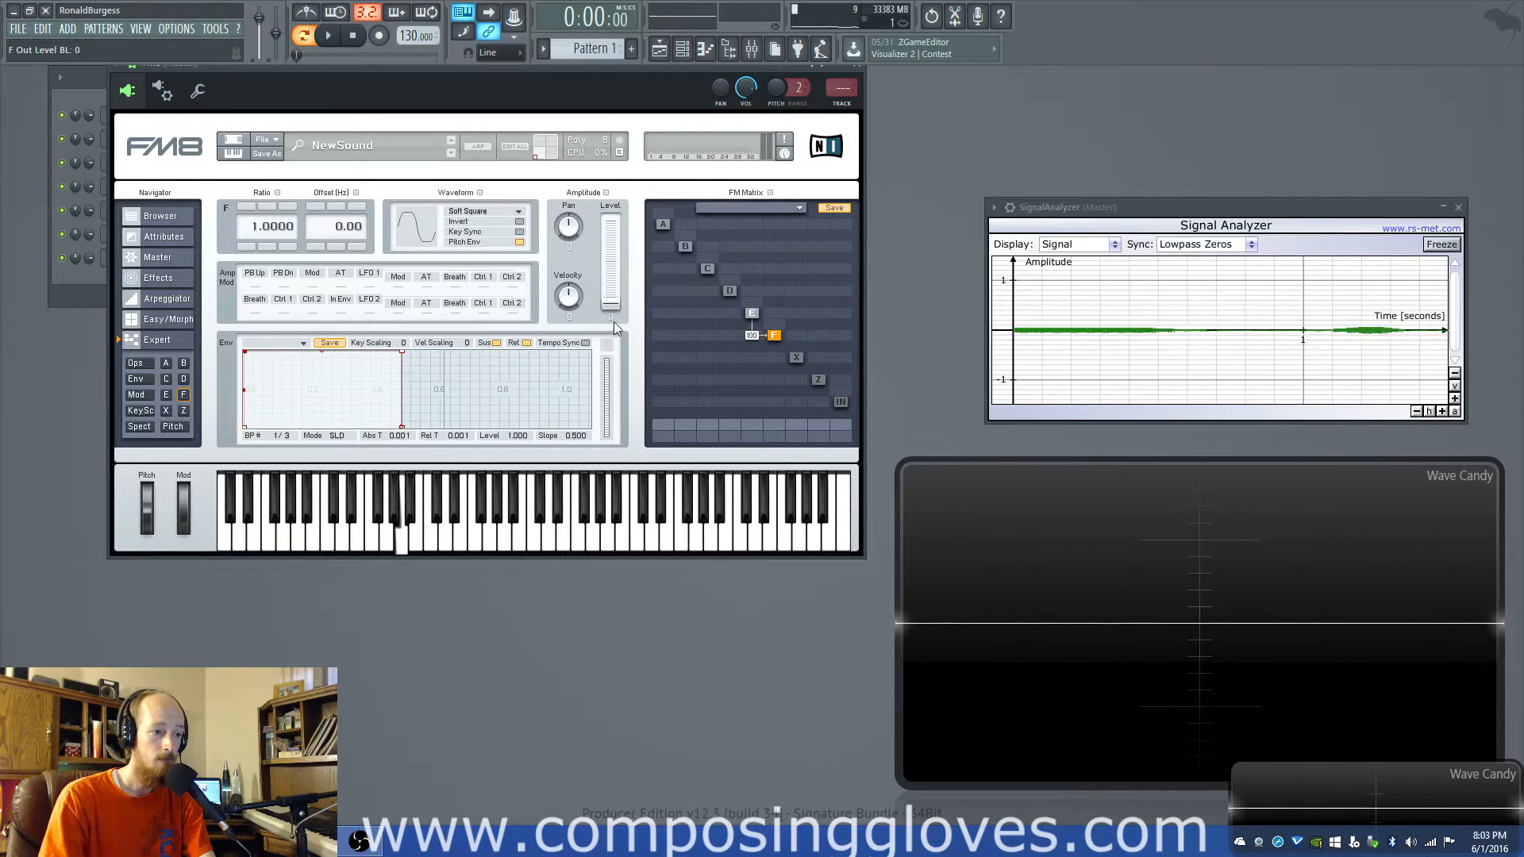
- Set operator E's waveform to Triangle and lower its modulation of operator F to 0
left_click(753, 313)
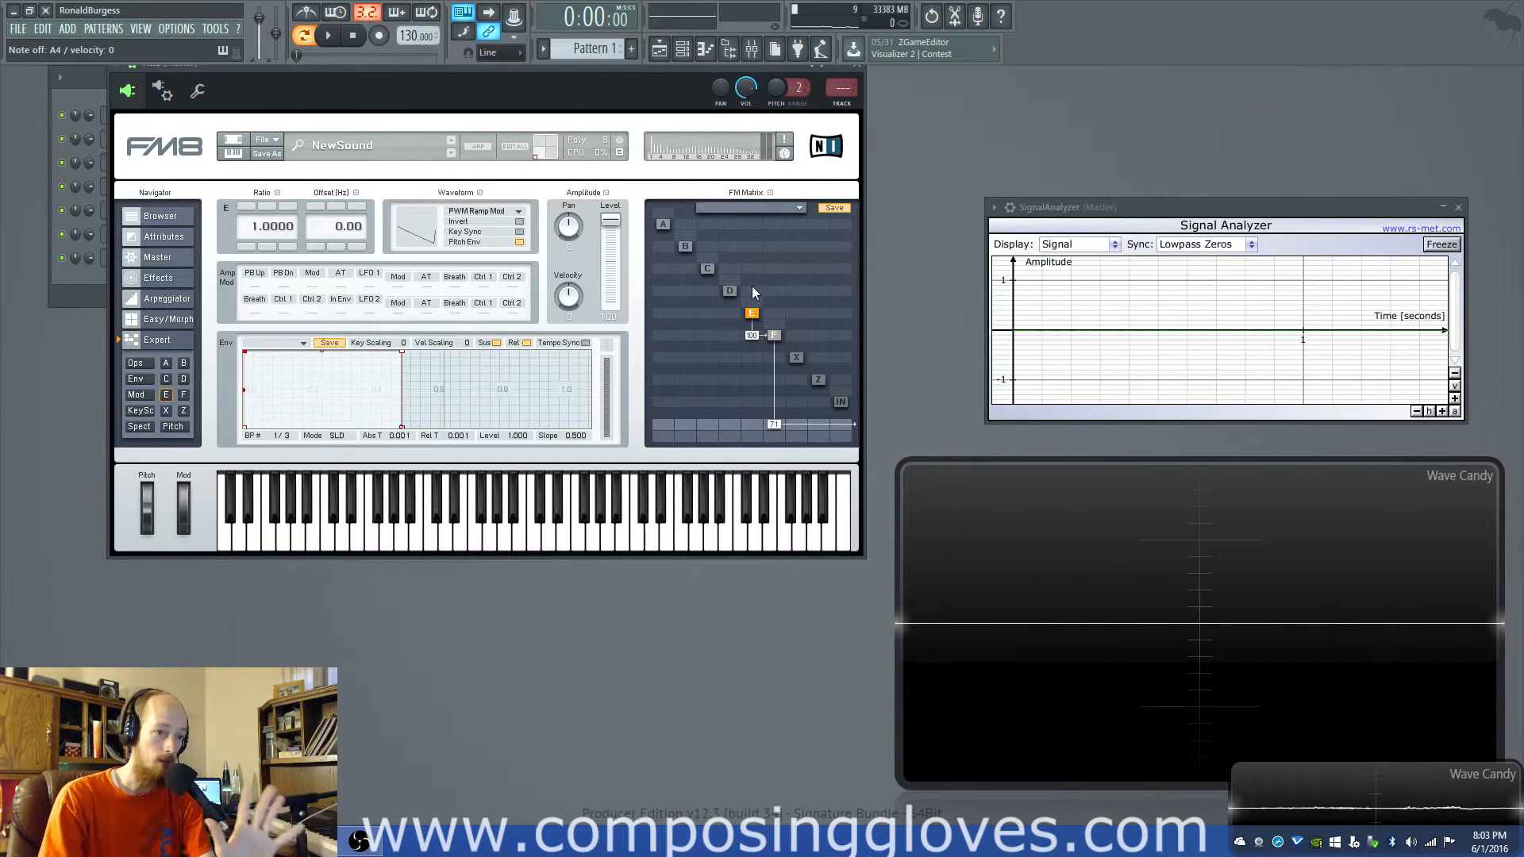
left_click(508, 212)
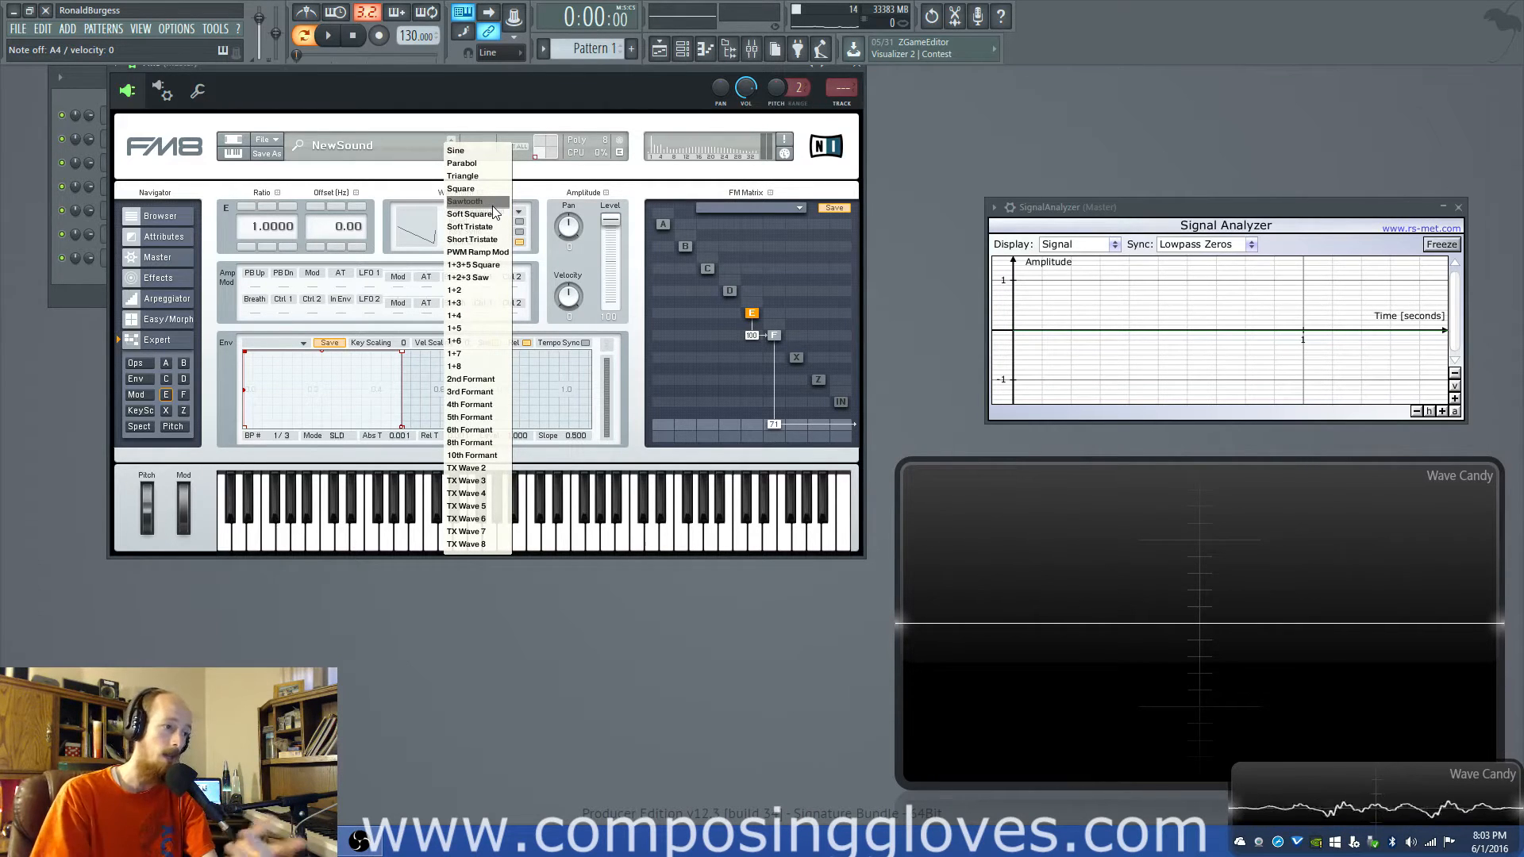
left_click(467, 176)
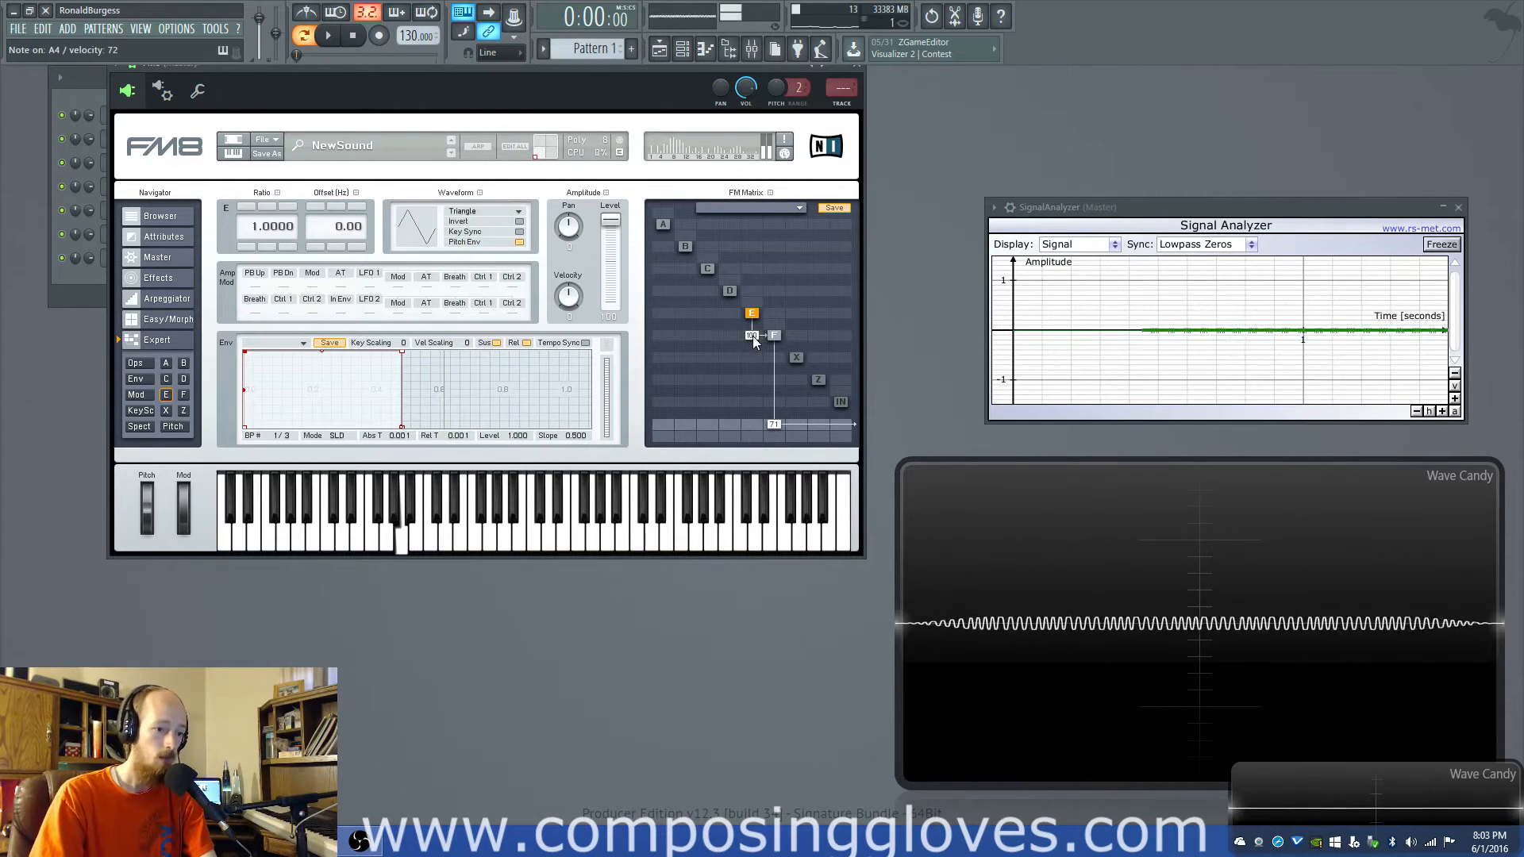
left_click_drag(610, 222, 616, 330)
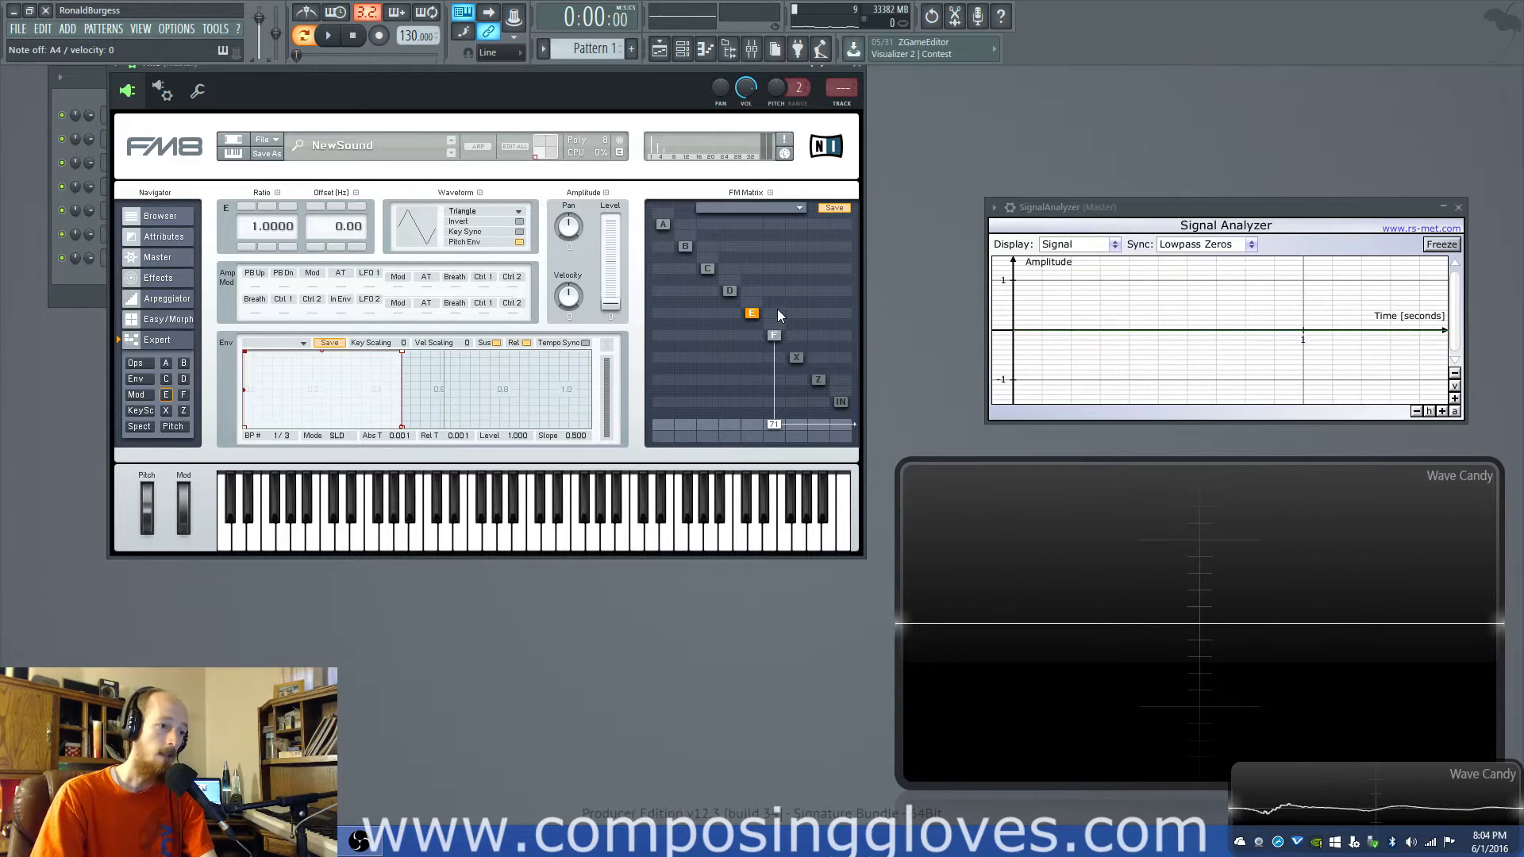
- Cross-link operators D, E and F with E-to-F 34, F-to-E 31 and E-to-D 42, with outputs E 47 and D 100
left_click_drag(773, 325, 775, 394)
left_click_drag(774, 325, 767, 388)
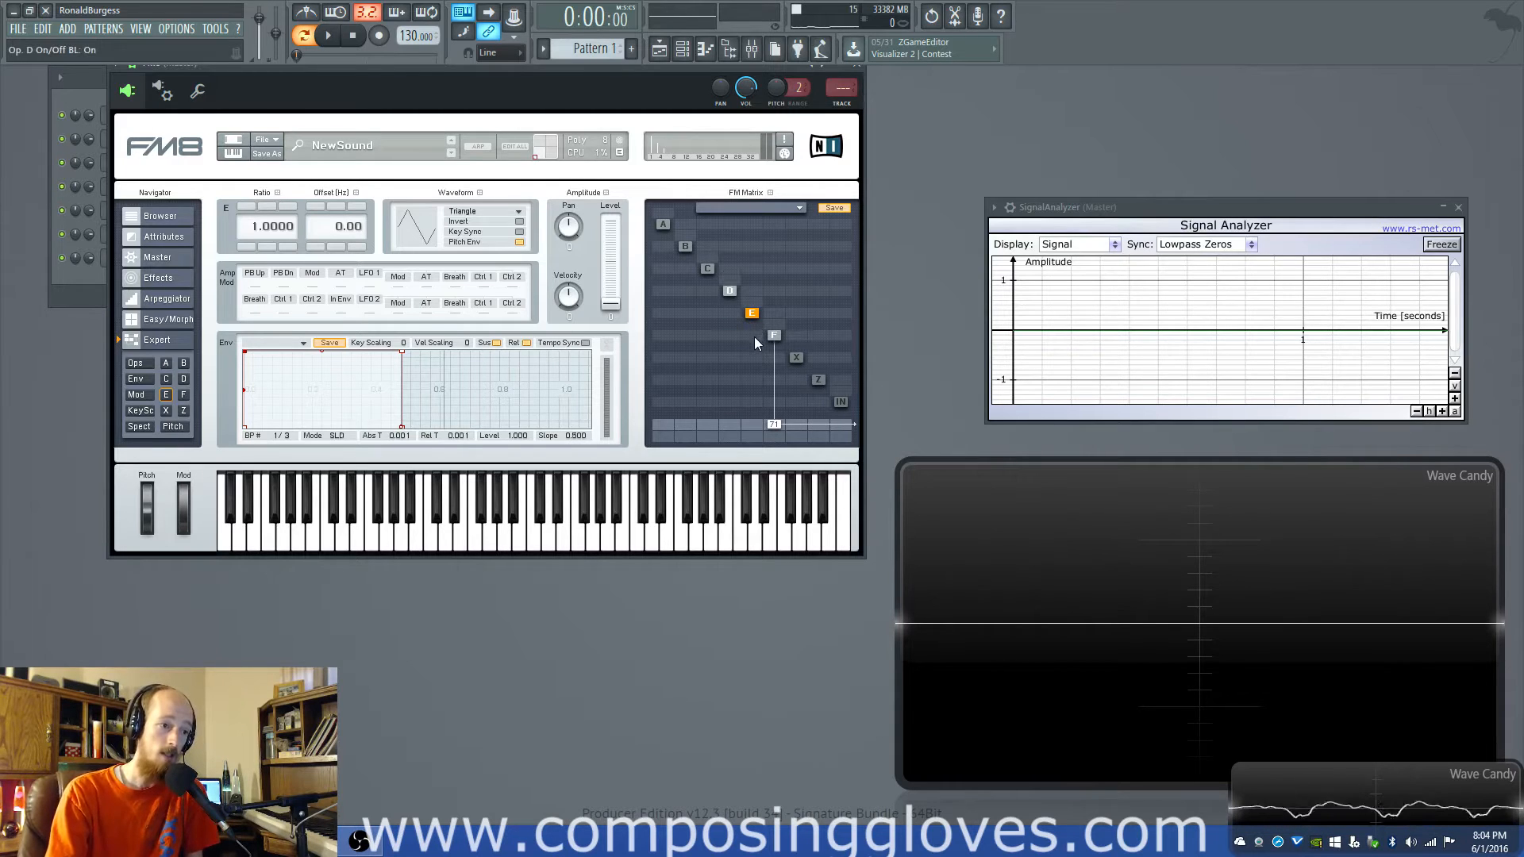
left_click_drag(753, 335, 754, 392)
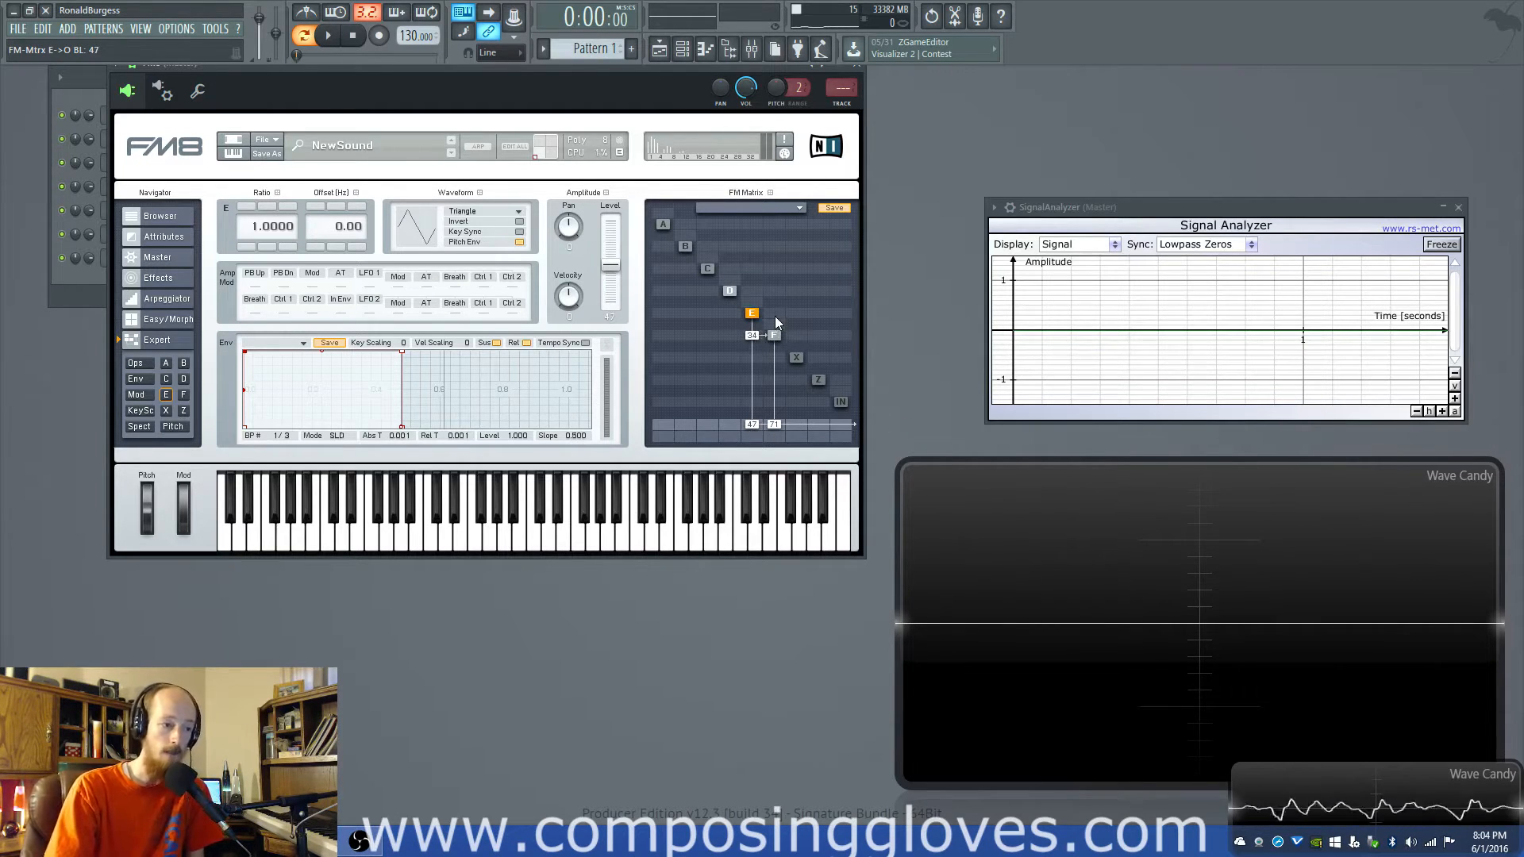
mouse_move(776, 315)
left_mouse_down()
mouse_move(778, 331)
mouse_move(755, 296)
left_mouse_up()
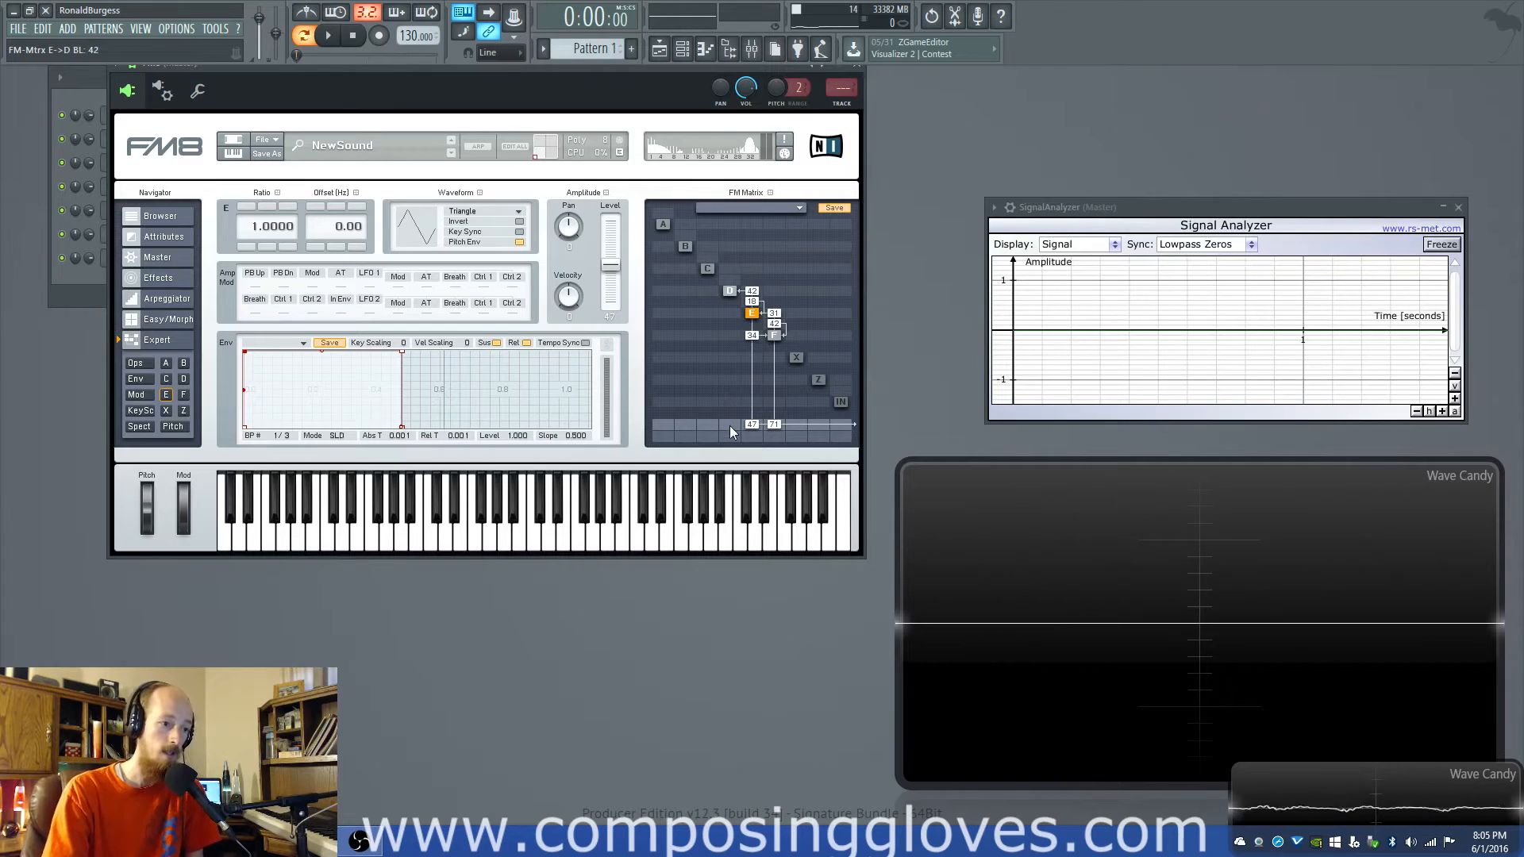
left_click_drag(731, 427, 632, 435)
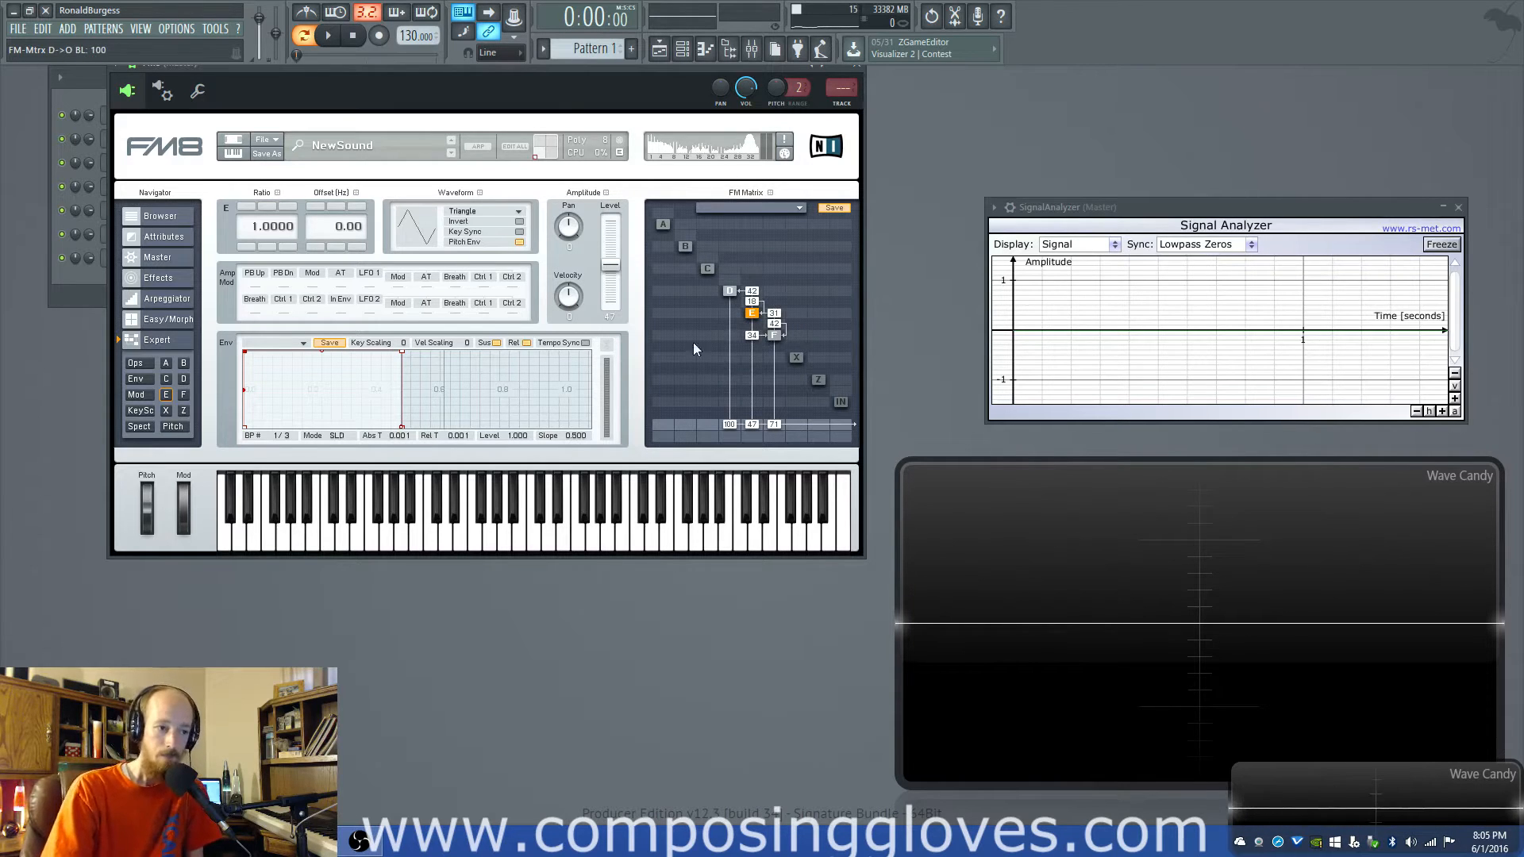
- Clear all links between operators D, E and F plus the D and E outputs, and raise operator F's output to 100
double_click(752, 293)
double_click(752, 303)
double_click(775, 314)
double_click(775, 324)
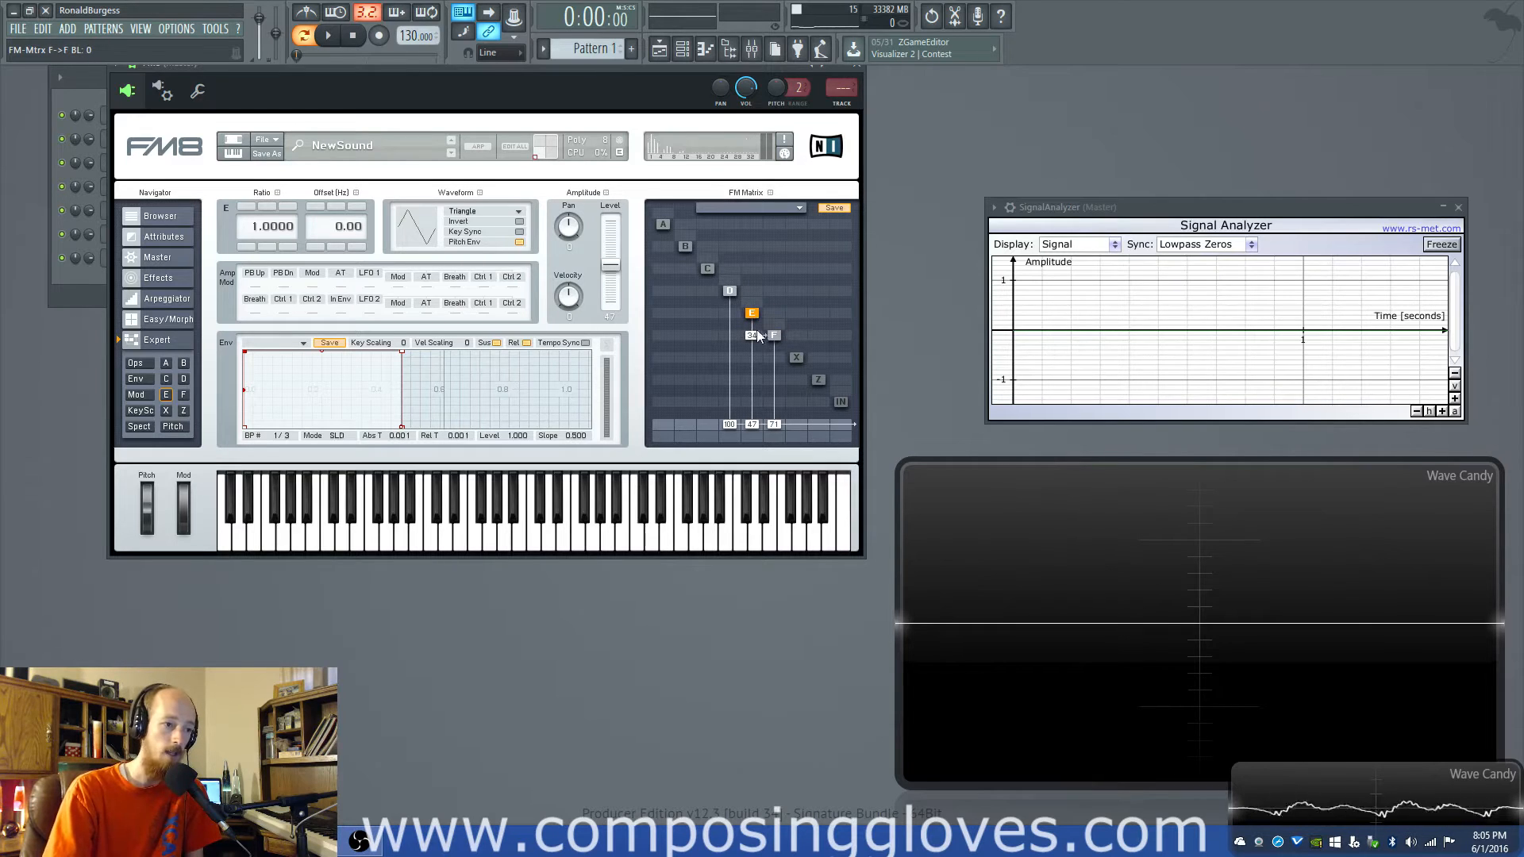
double_click(755, 336)
double_click(752, 425)
double_click(728, 425)
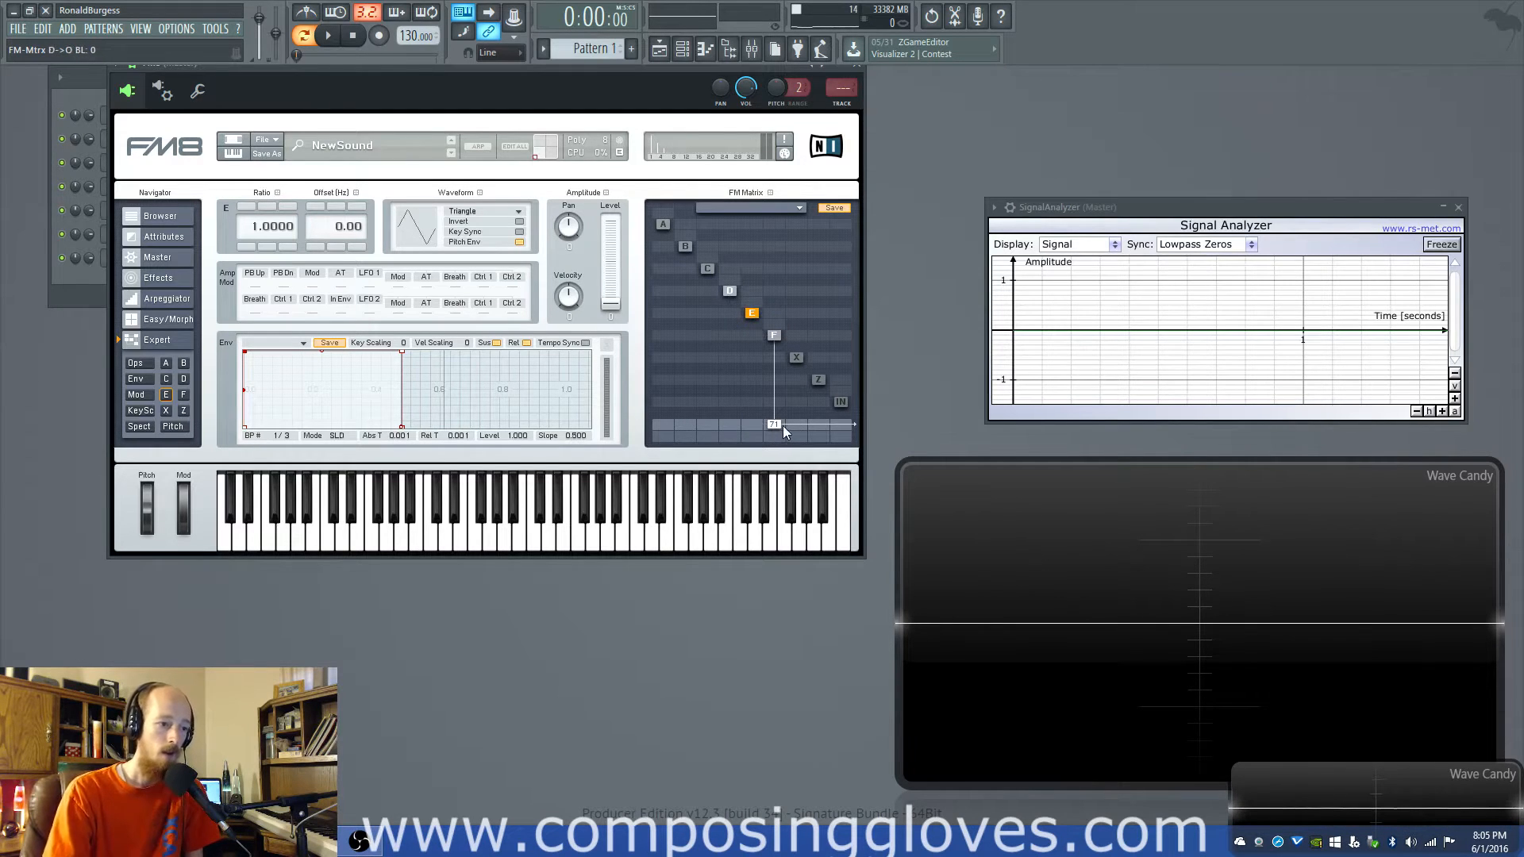
left_click_drag(775, 425, 775, 258)
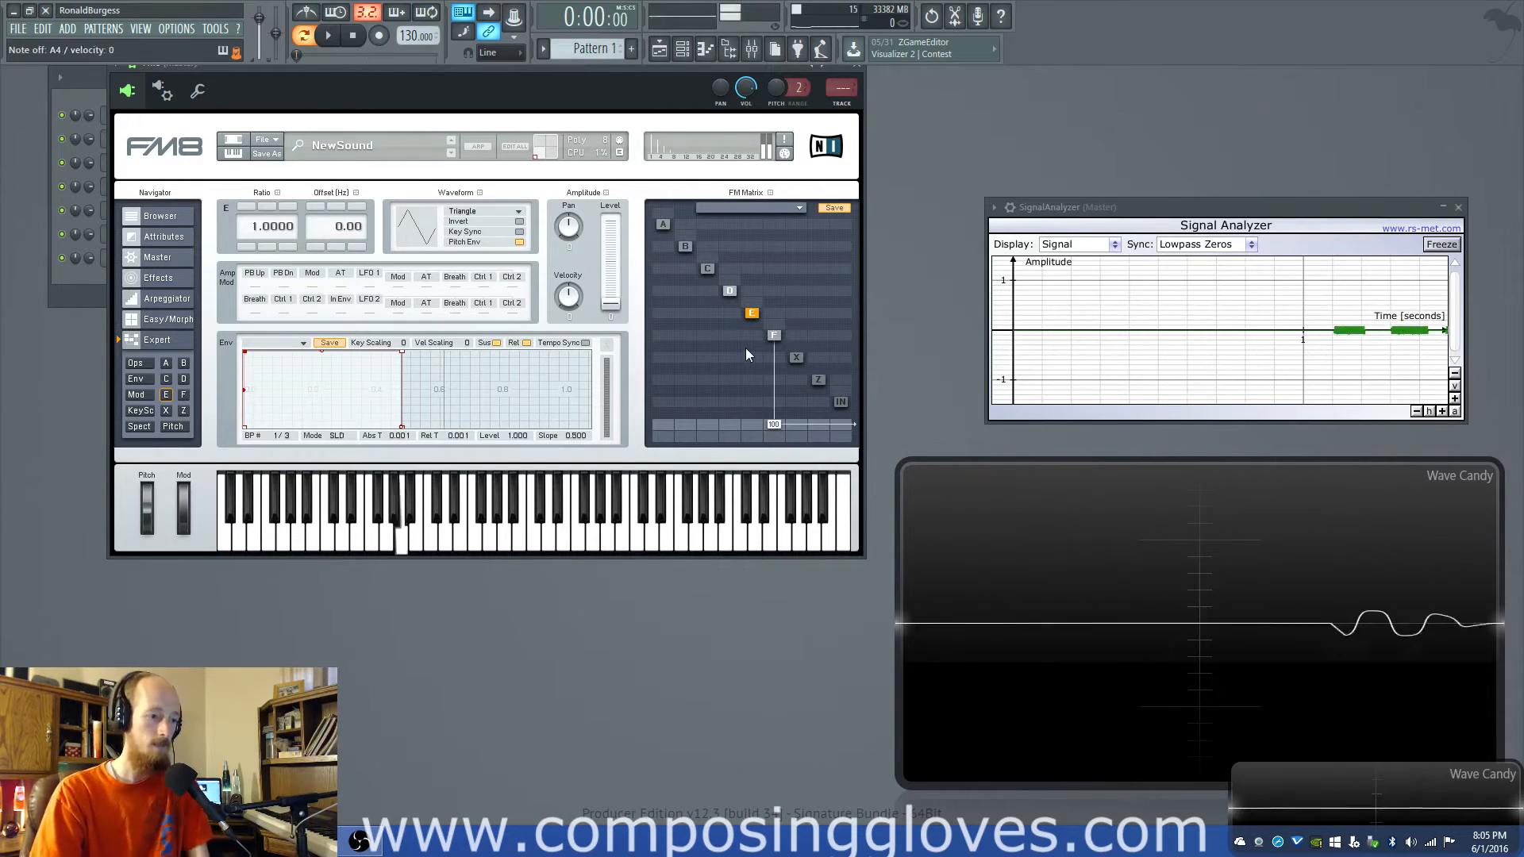
- Switch back to the Default Sytrus channel, raise operator 3's output level in the matrix, and show operator 3's settings
left_click_drag(588, 71, 1055, 233)
left_click(176, 213)
left_click_drag(532, 278, 554, 101)
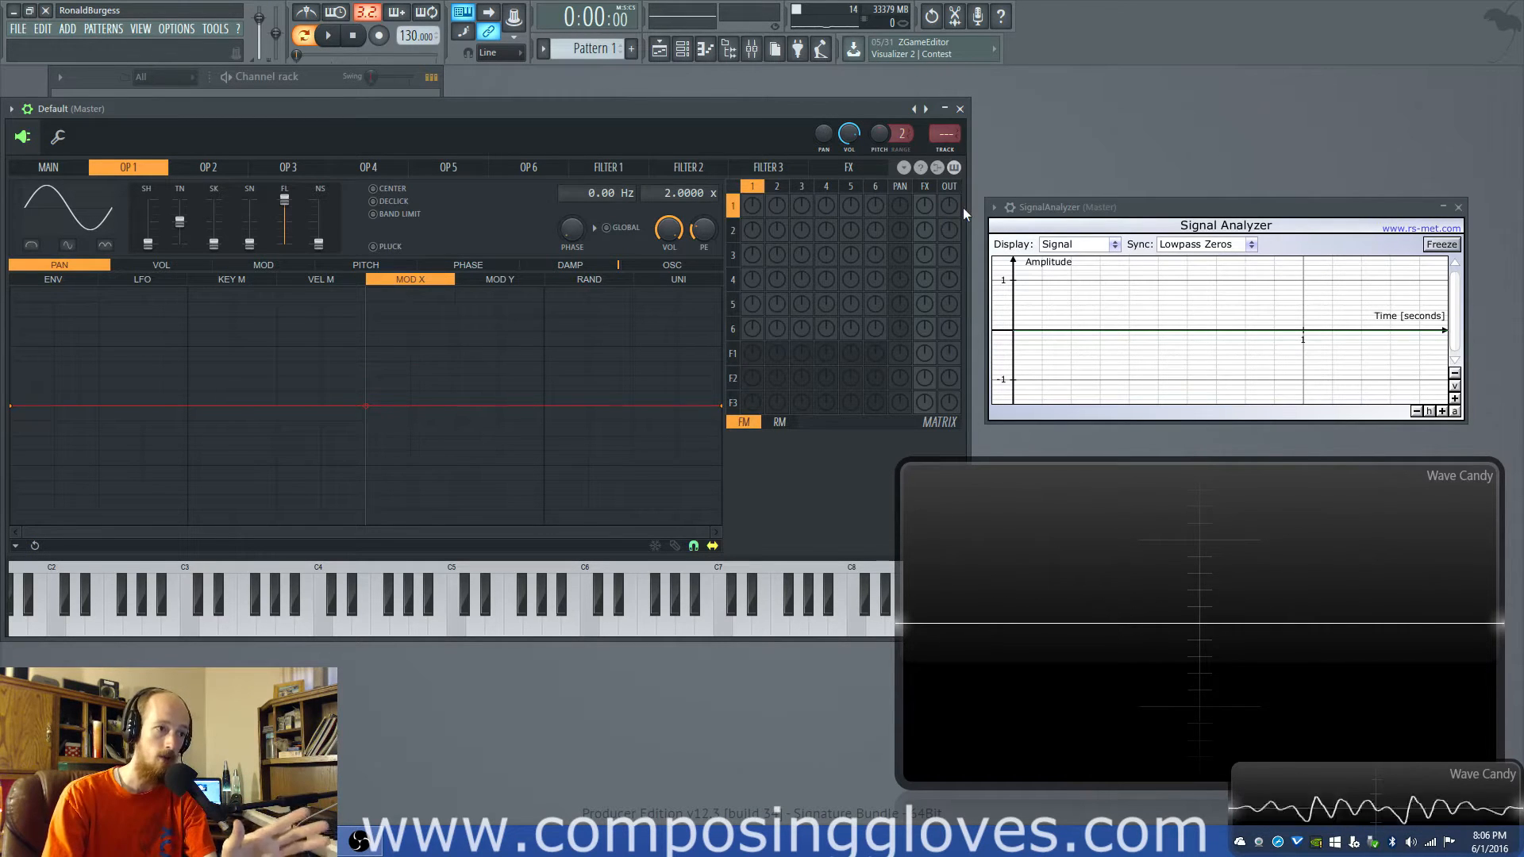
left_click_drag(952, 258, 951, 186)
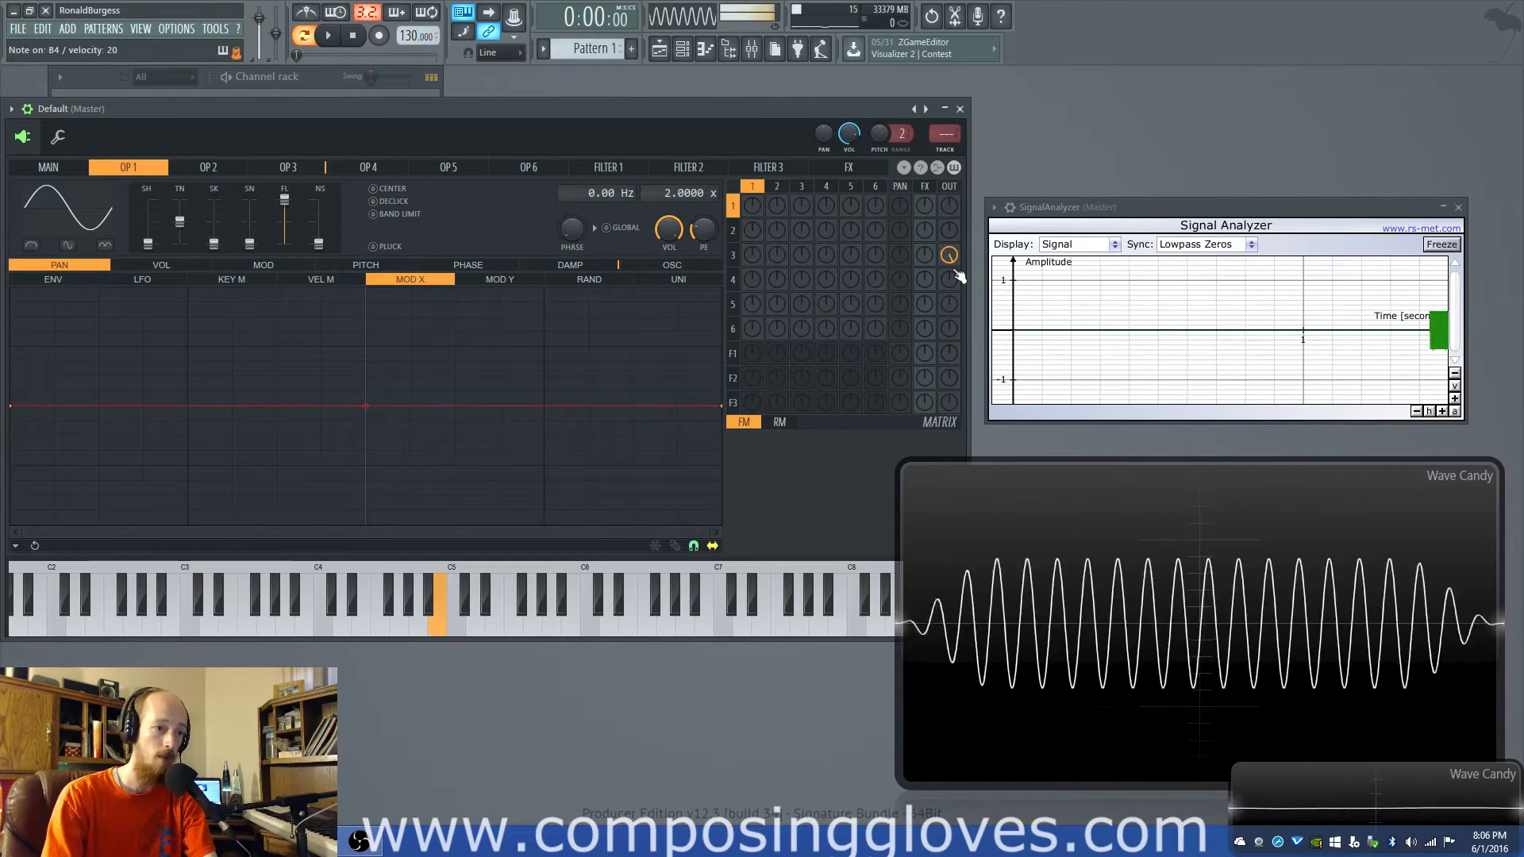
left_click(315, 173)
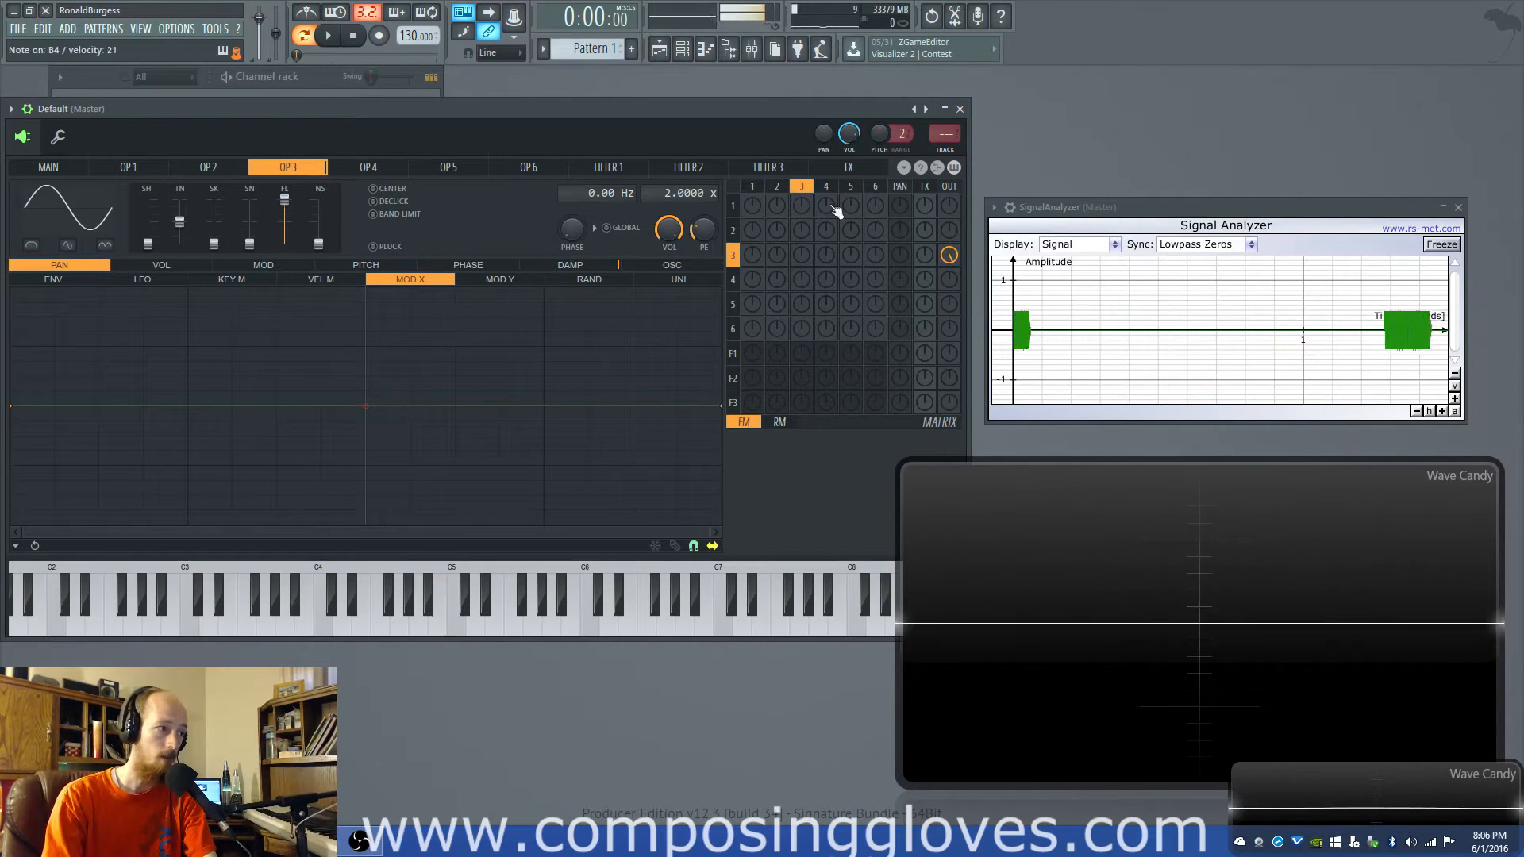
- Raise operator 1's output level, turn it down to zero and raise it again, with operator 6's settings shown
left_click_drag(951, 211, 951, 139)
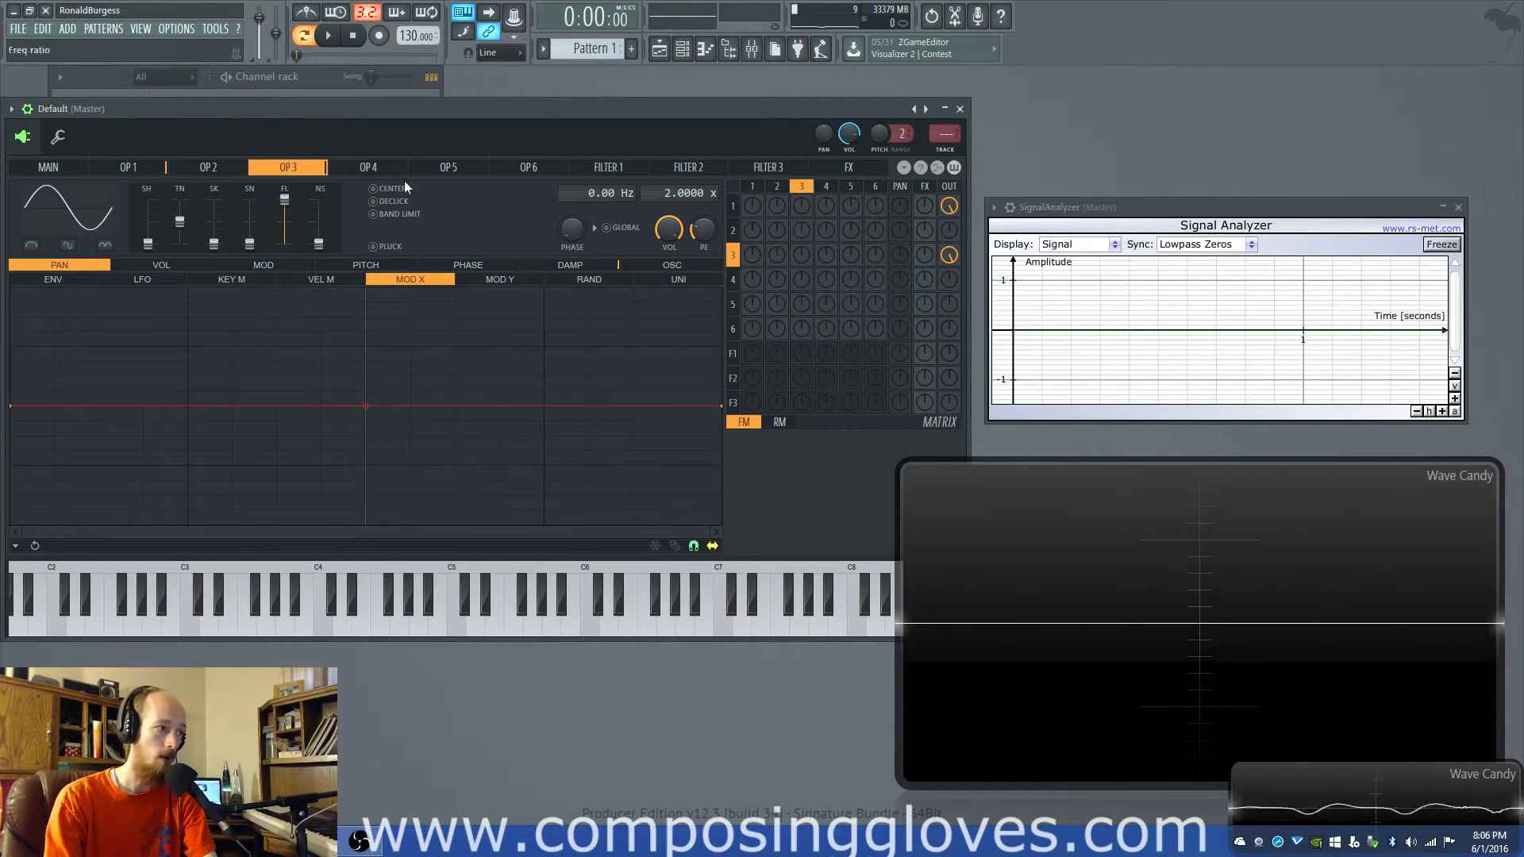
left_click(546, 171)
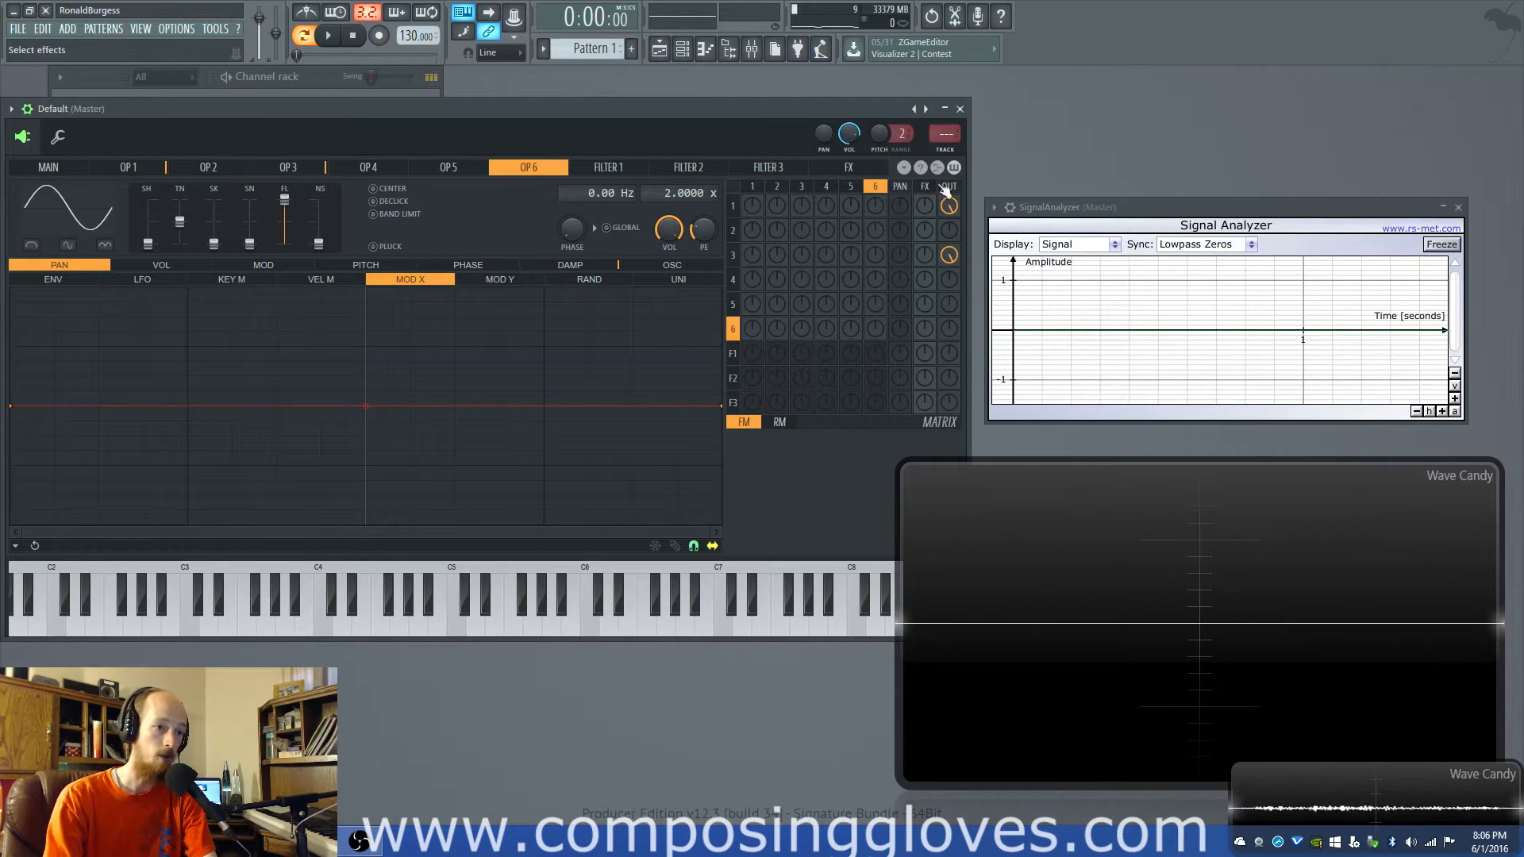
left_click_drag(949, 205, 949, 224)
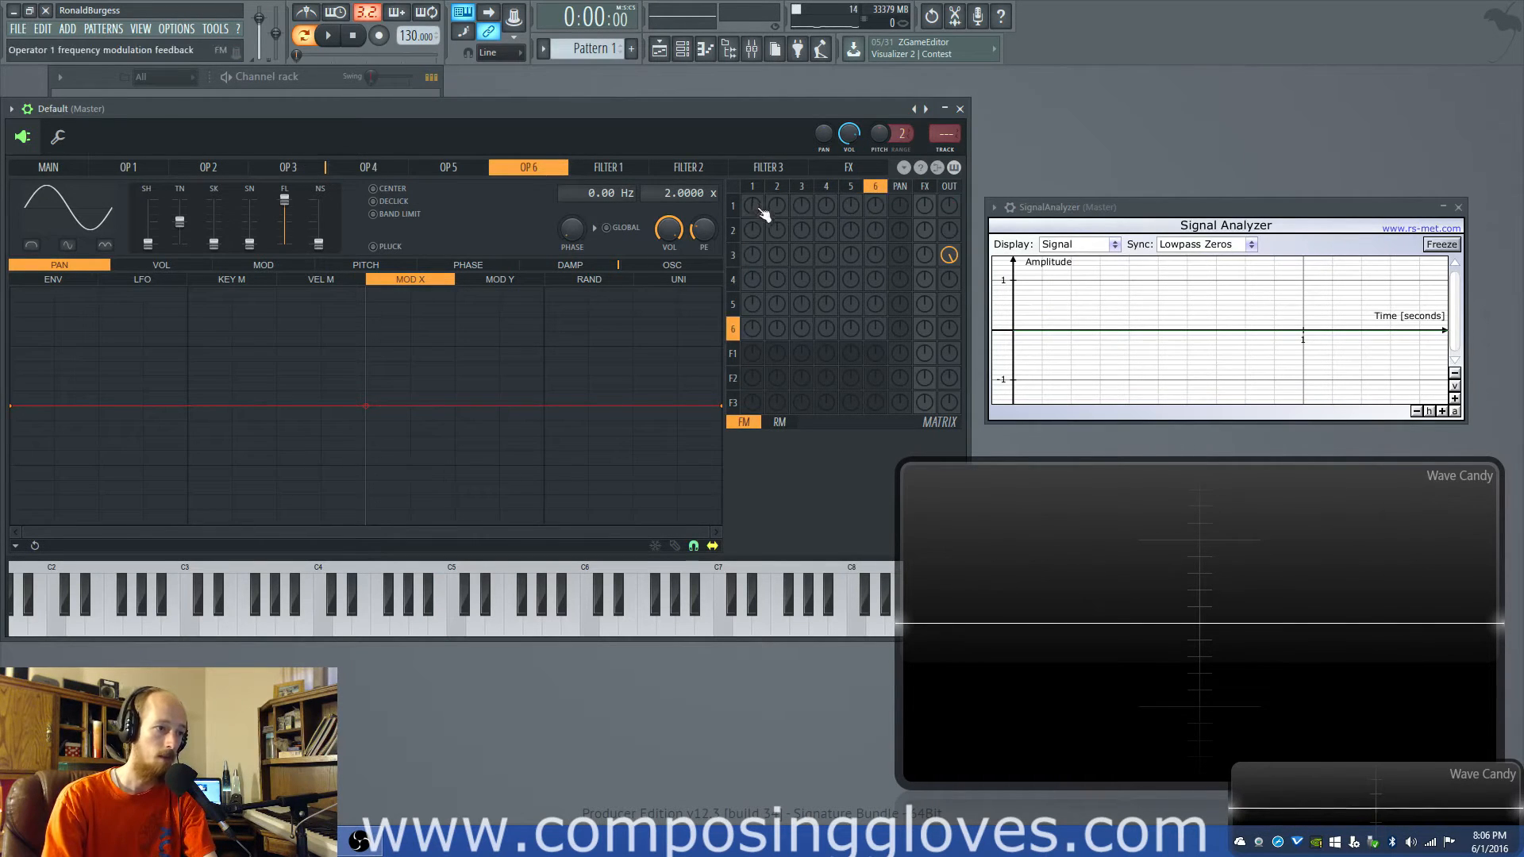
mouse_move(760, 211)
left_mouse_down()
mouse_move(761, 242)
mouse_move(757, 211)
left_mouse_up()
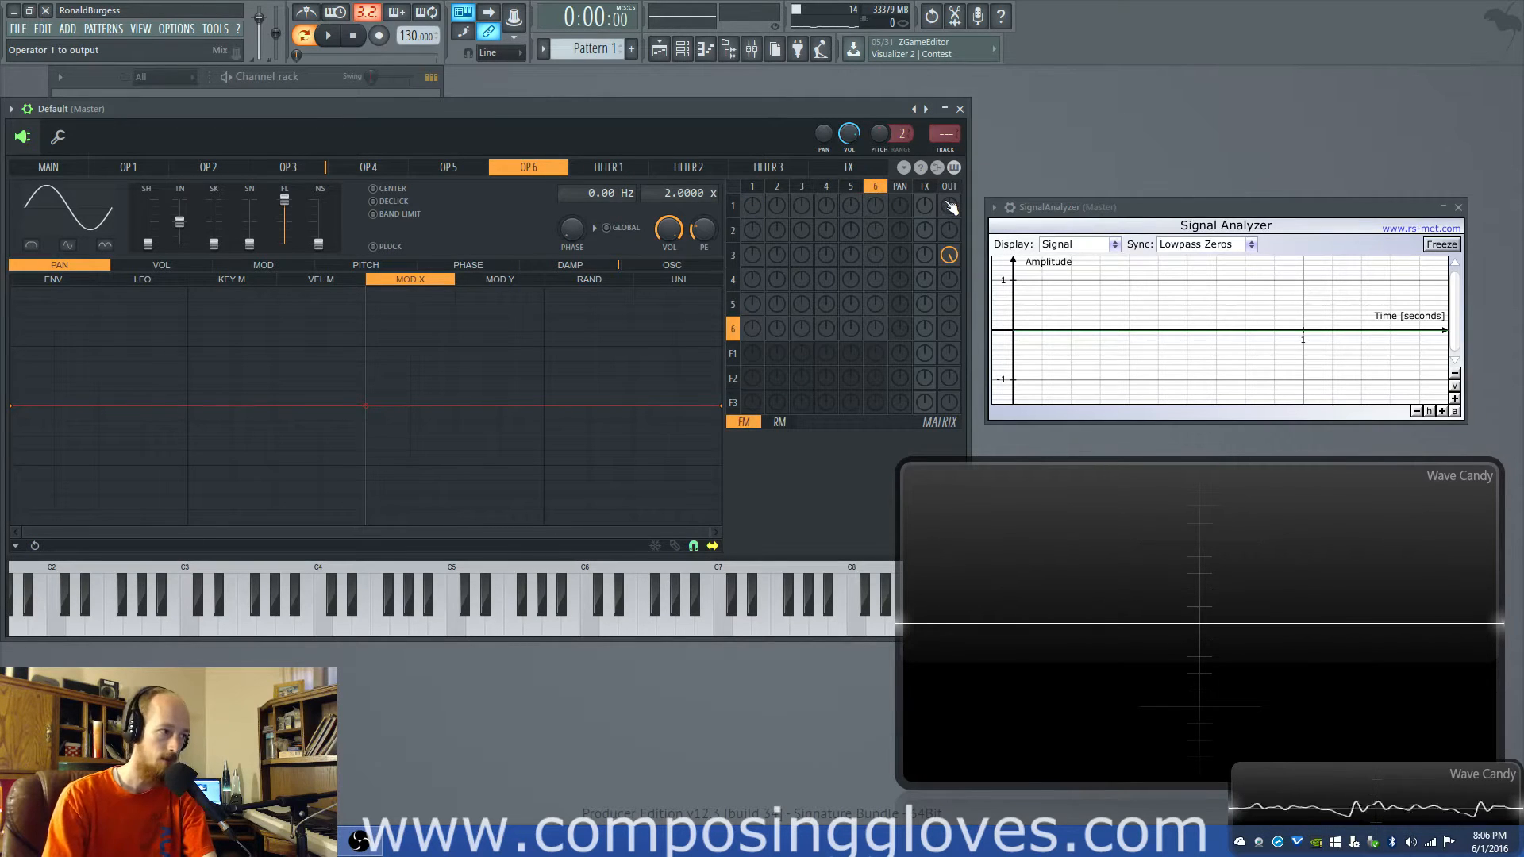
left_click_drag(950, 205, 951, 151)
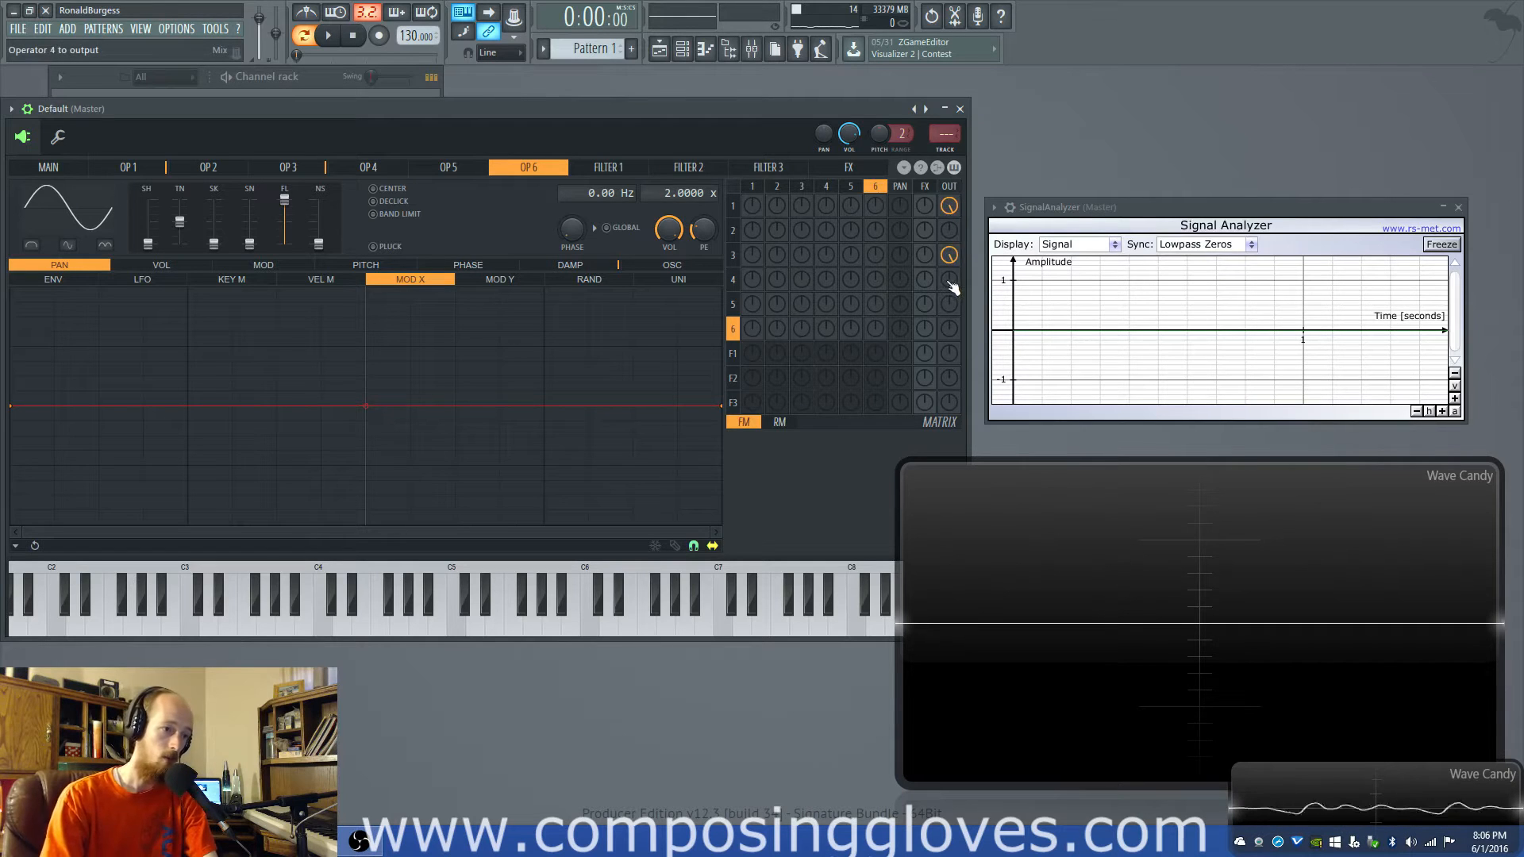
- Raise operator 4's output level in the matrix, and reset the outputs of operators 1, 3 and 4 to zero
left_click_drag(950, 279, 949, 238)
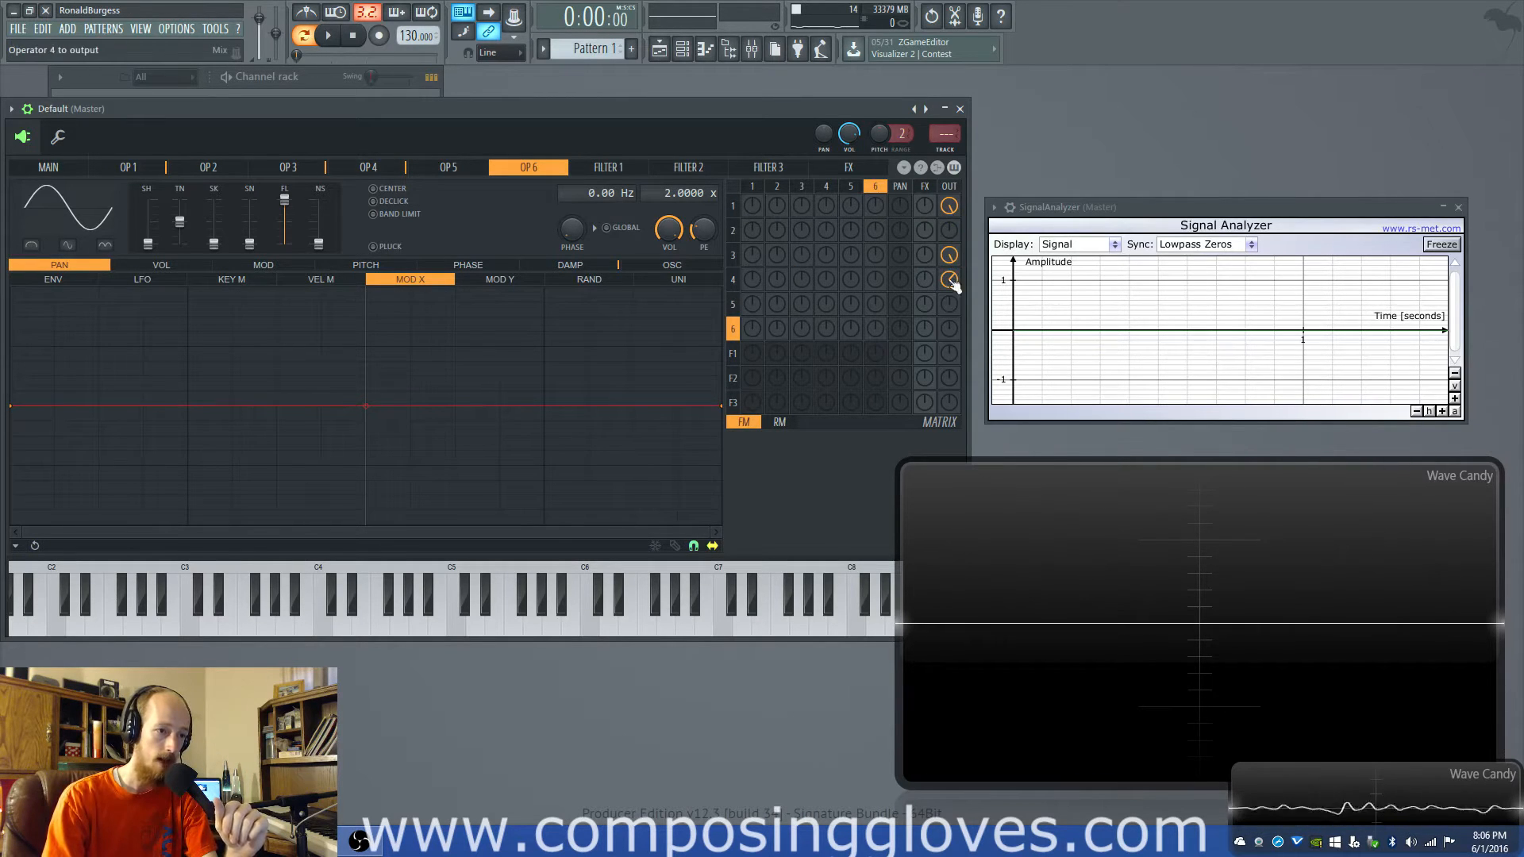
mouse_move(951, 281)
left_mouse_down()
mouse_move(951, 305)
mouse_move(950, 284)
left_mouse_up()
mouse_move(950, 205)
left_mouse_down()
mouse_move(950, 269)
mouse_move(950, 203)
left_mouse_up()
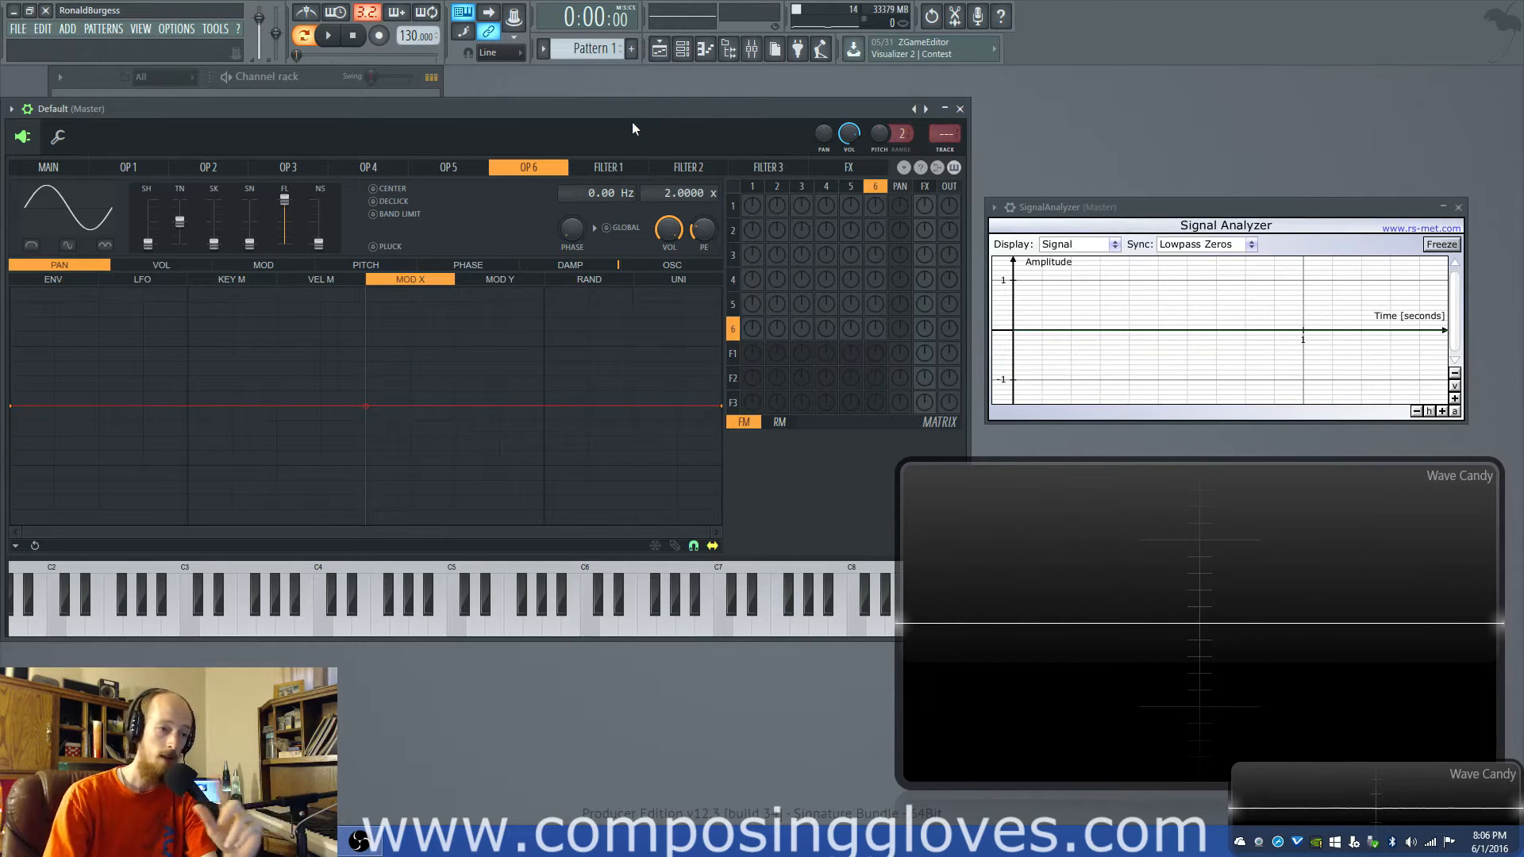
left_click(753, 208)
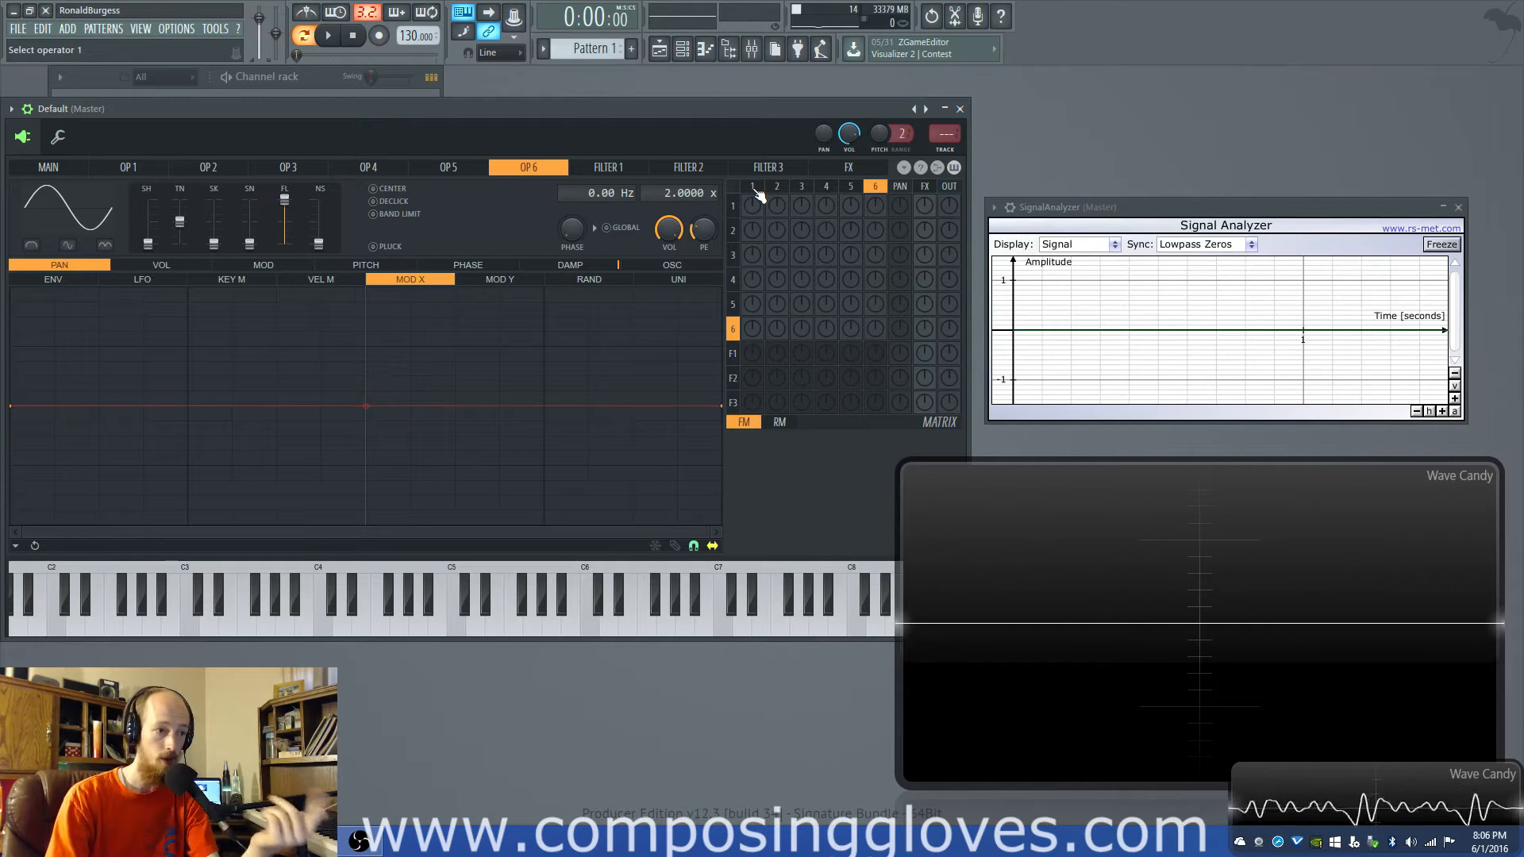
- Reposition the Sytrus window and raise operator 1's output level and frequency modulation feedback in the matrix
left_click_drag(953, 215, 1001, 171)
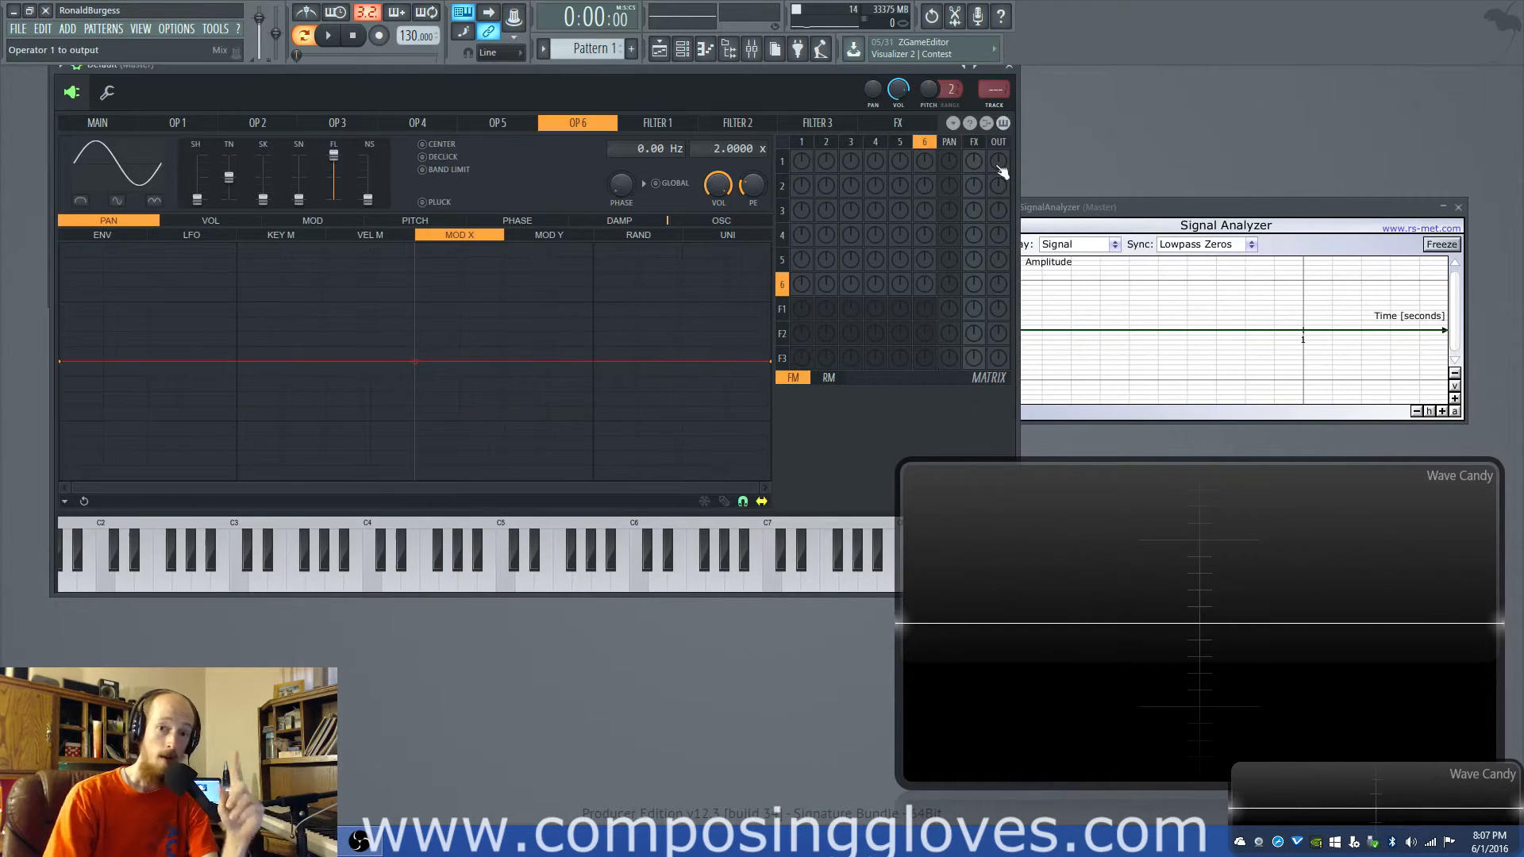
left_click(1001, 170)
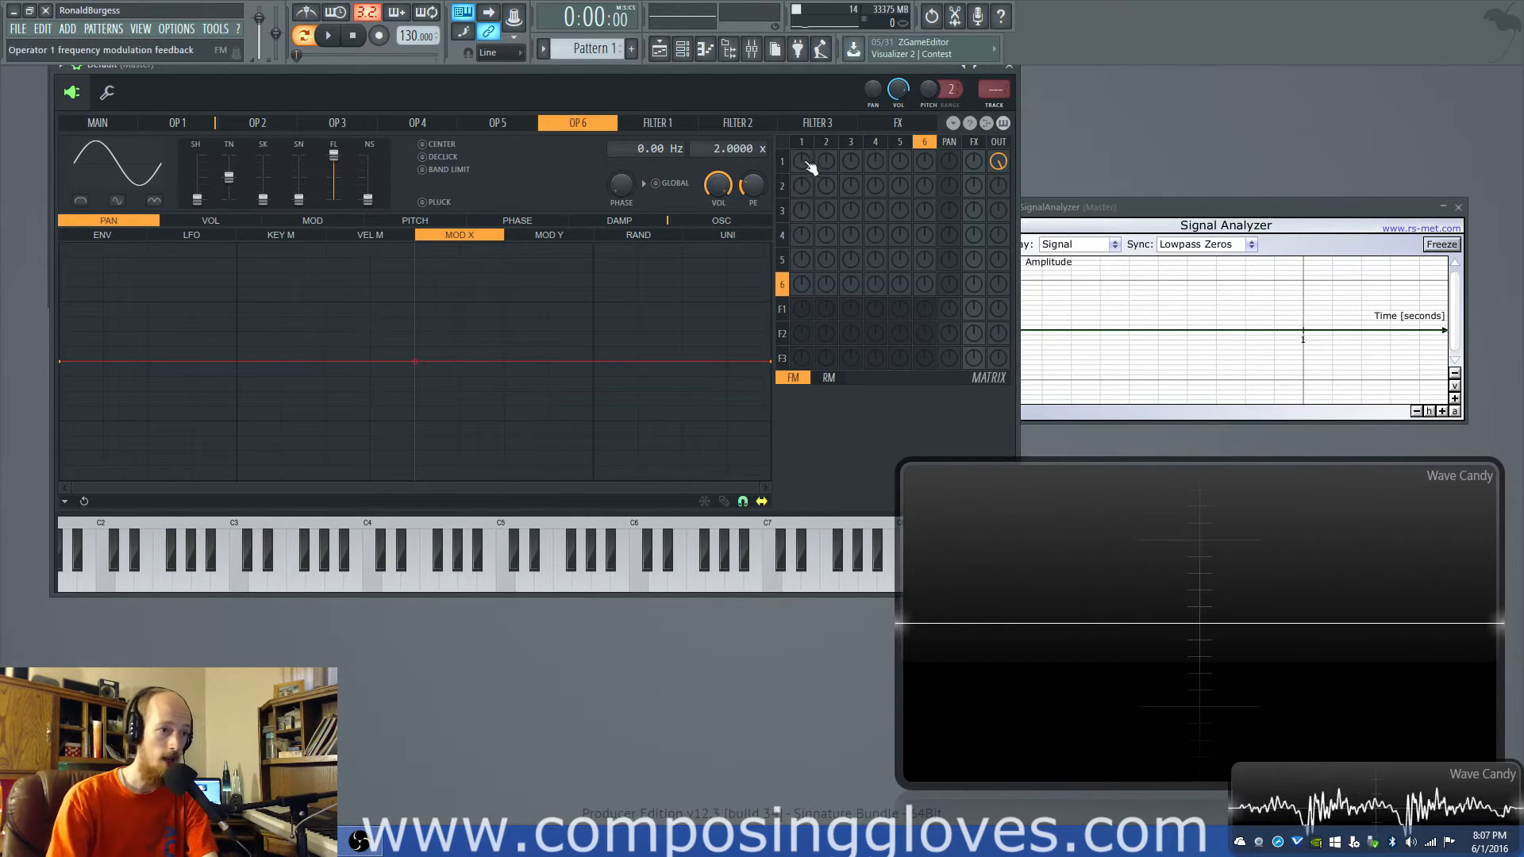
left_click_drag(802, 164, 802, 103)
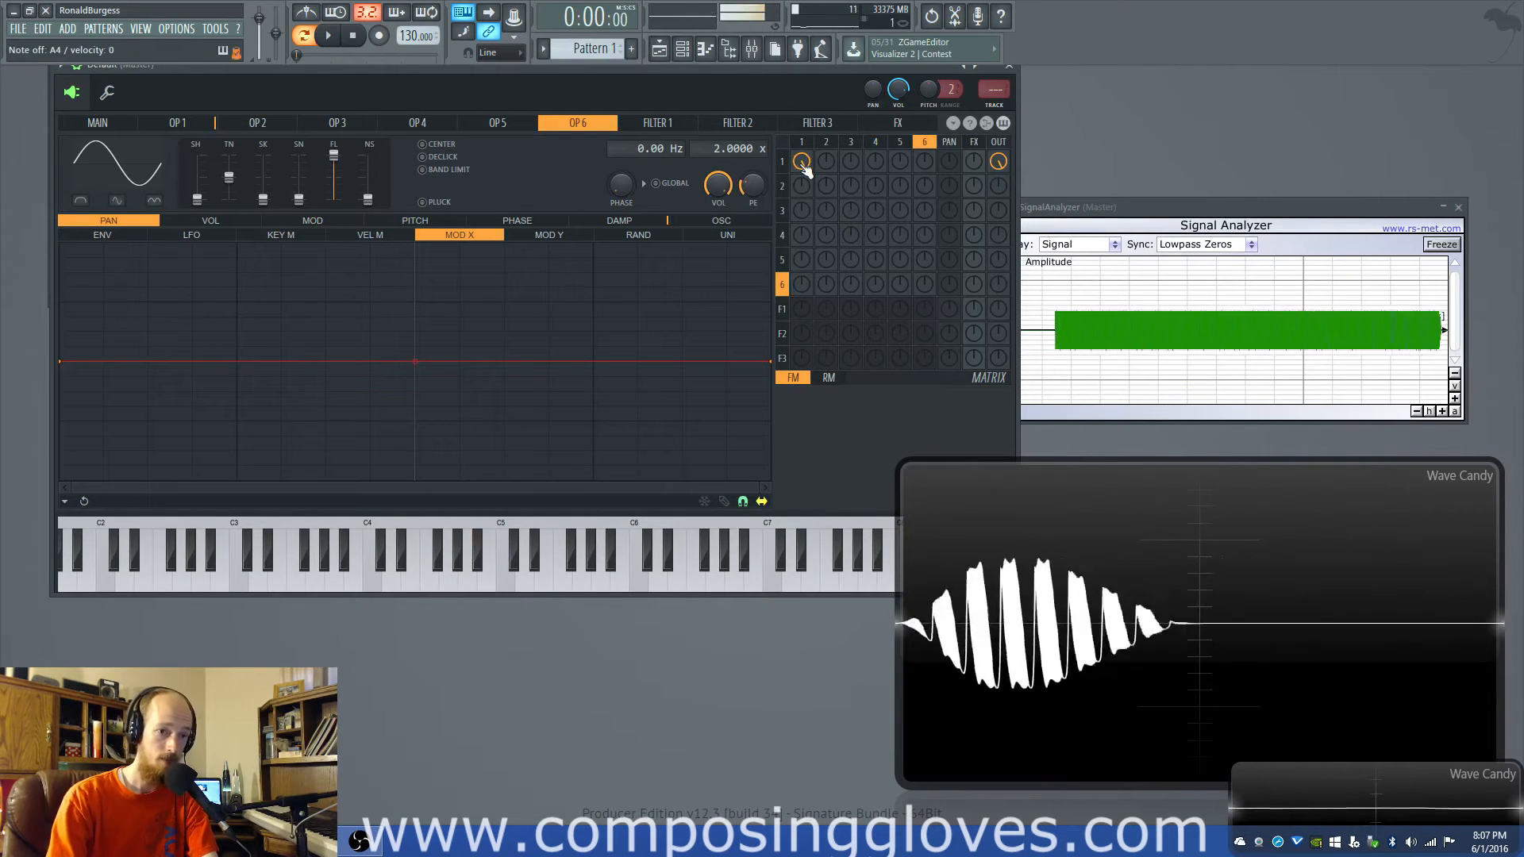
- Show the main settings and operator 1's settings, and turn operator 1's feedback down to zero
left_click(98, 122)
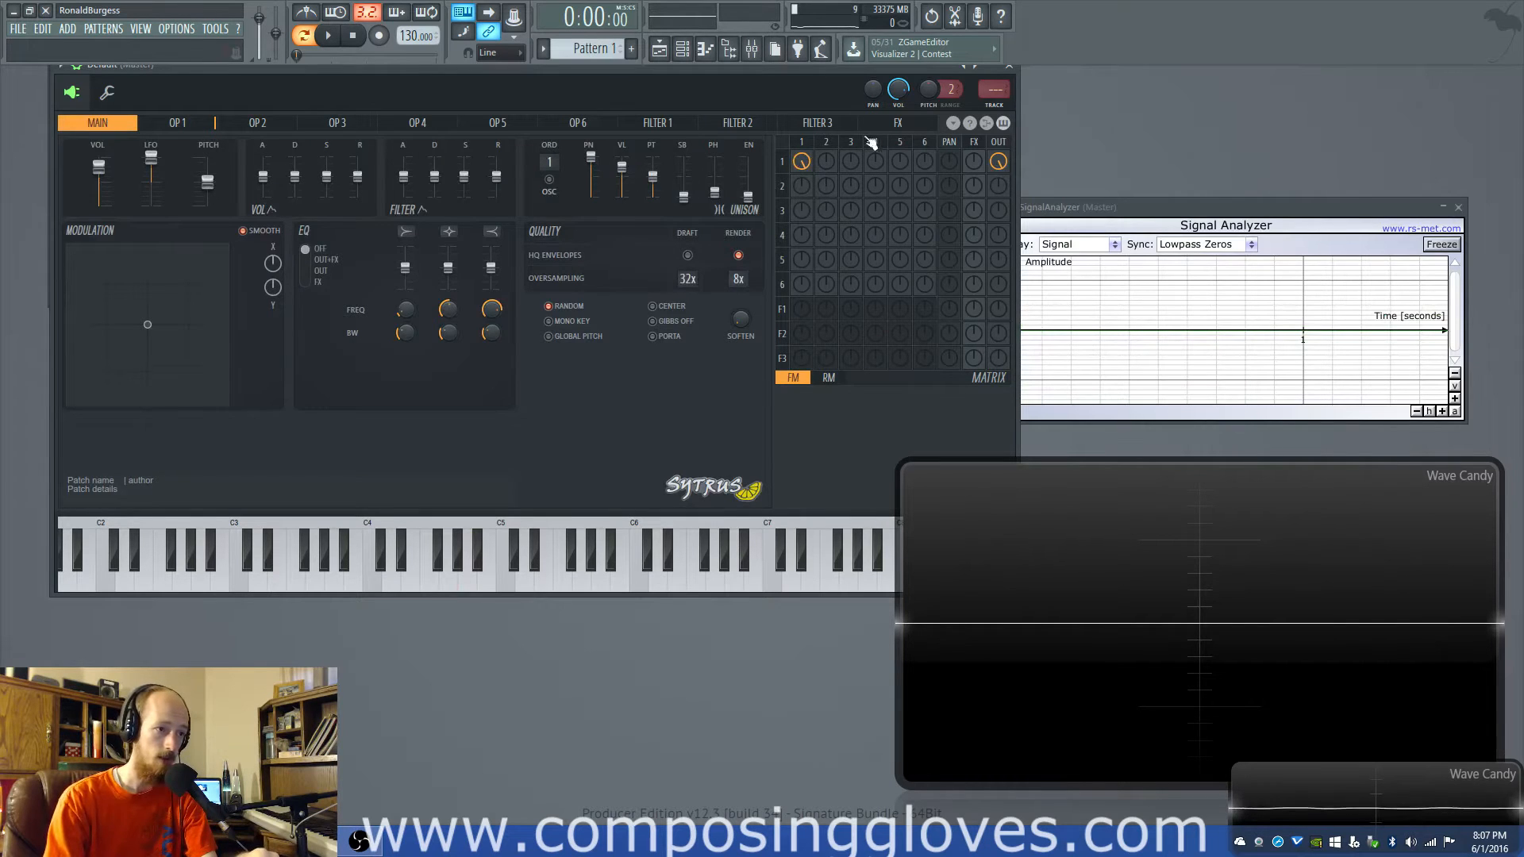
left_click(804, 162)
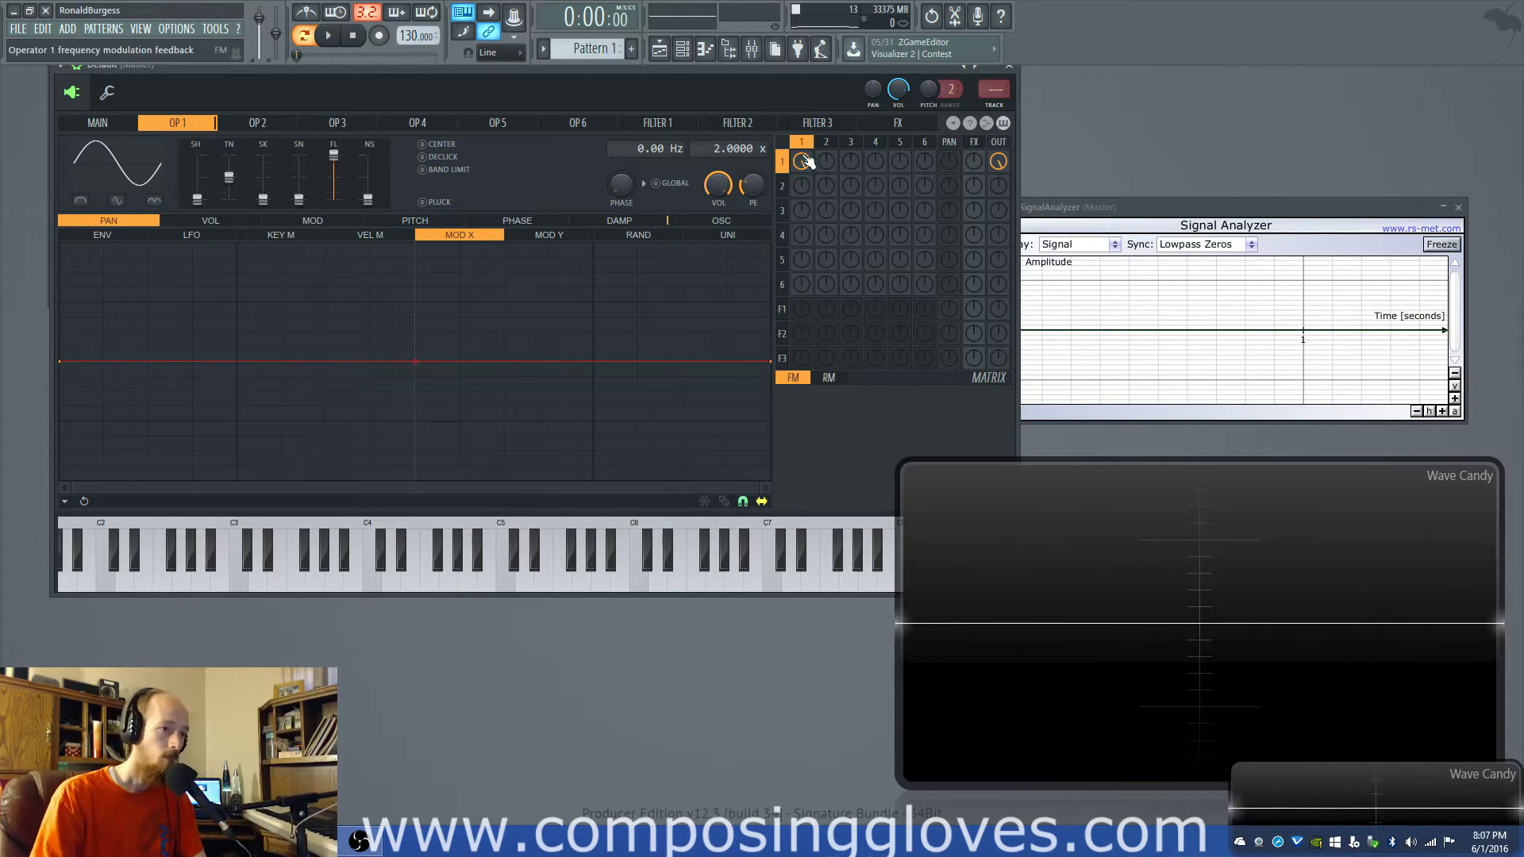
left_click_drag(805, 163, 805, 278)
left_click_drag(803, 165, 803, 88)
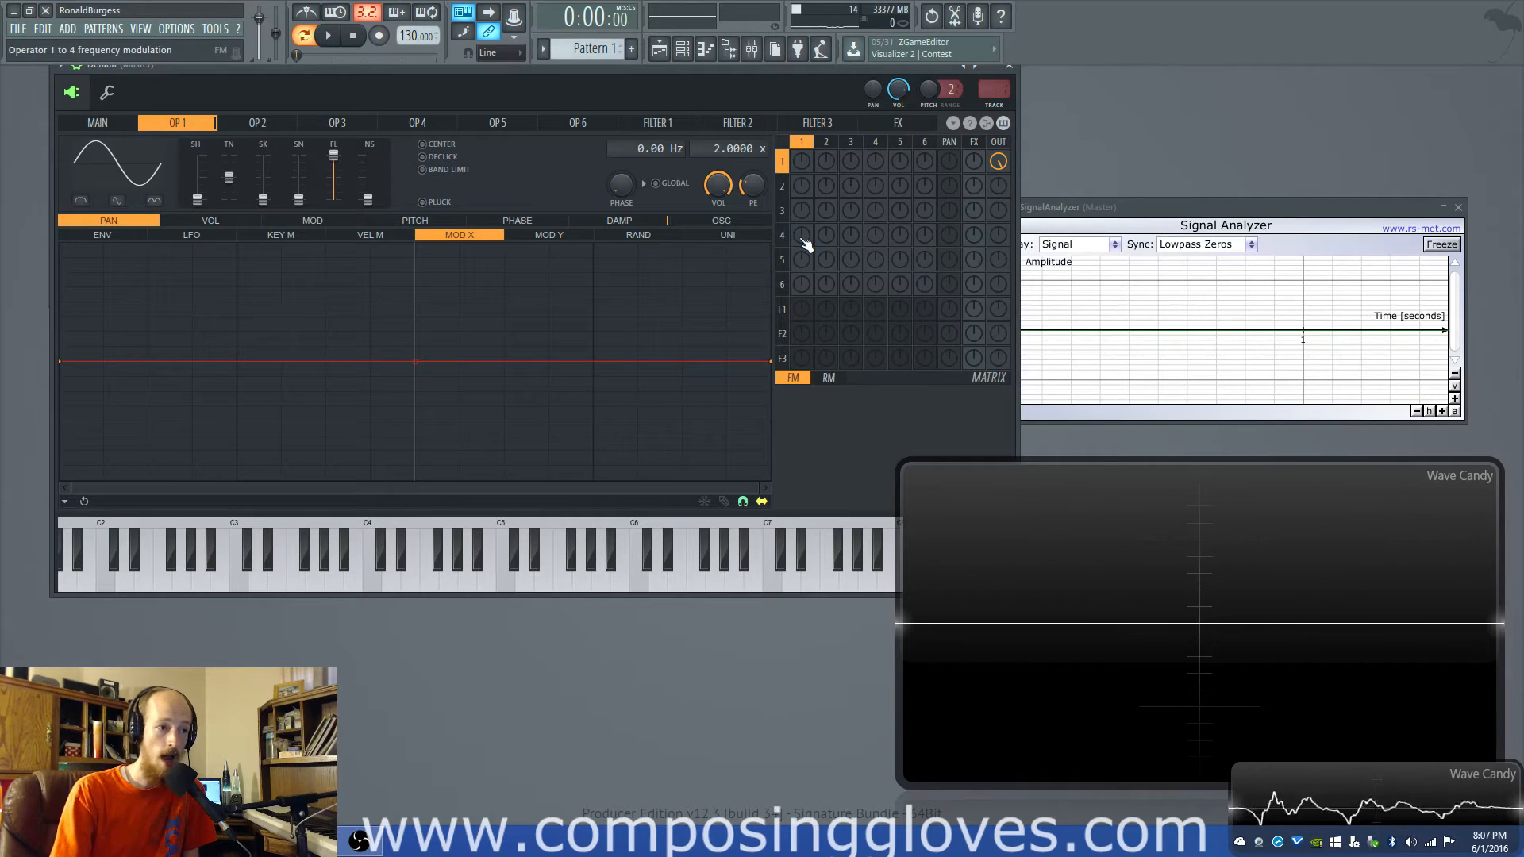
- Add frequency modulation from operators 1 and 5 to operator 4, and clear both links again
scroll(803, 238, "up", 3)
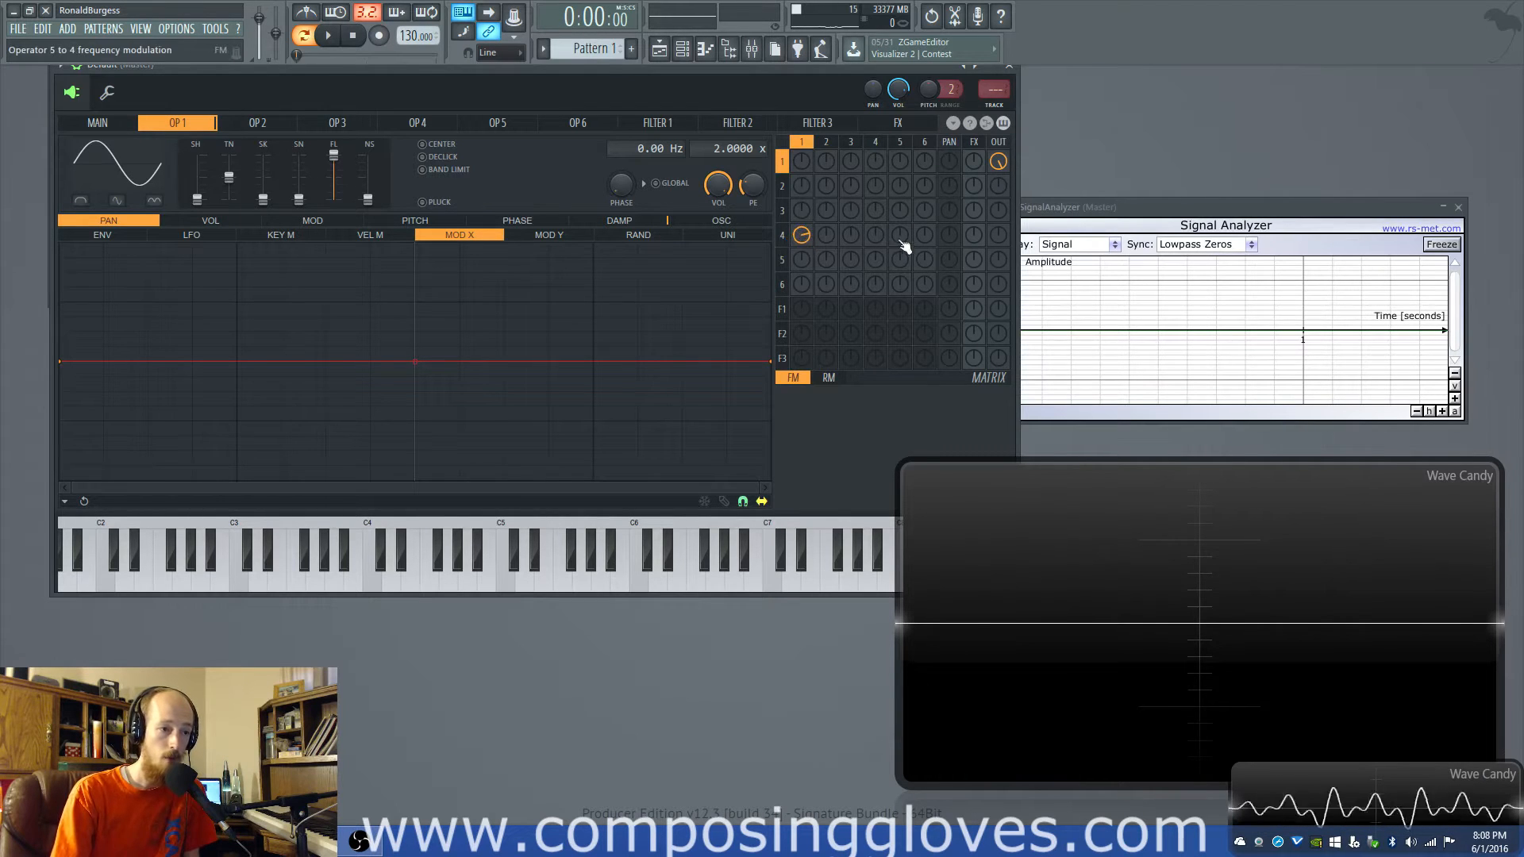
scroll(901, 238, "up", 3)
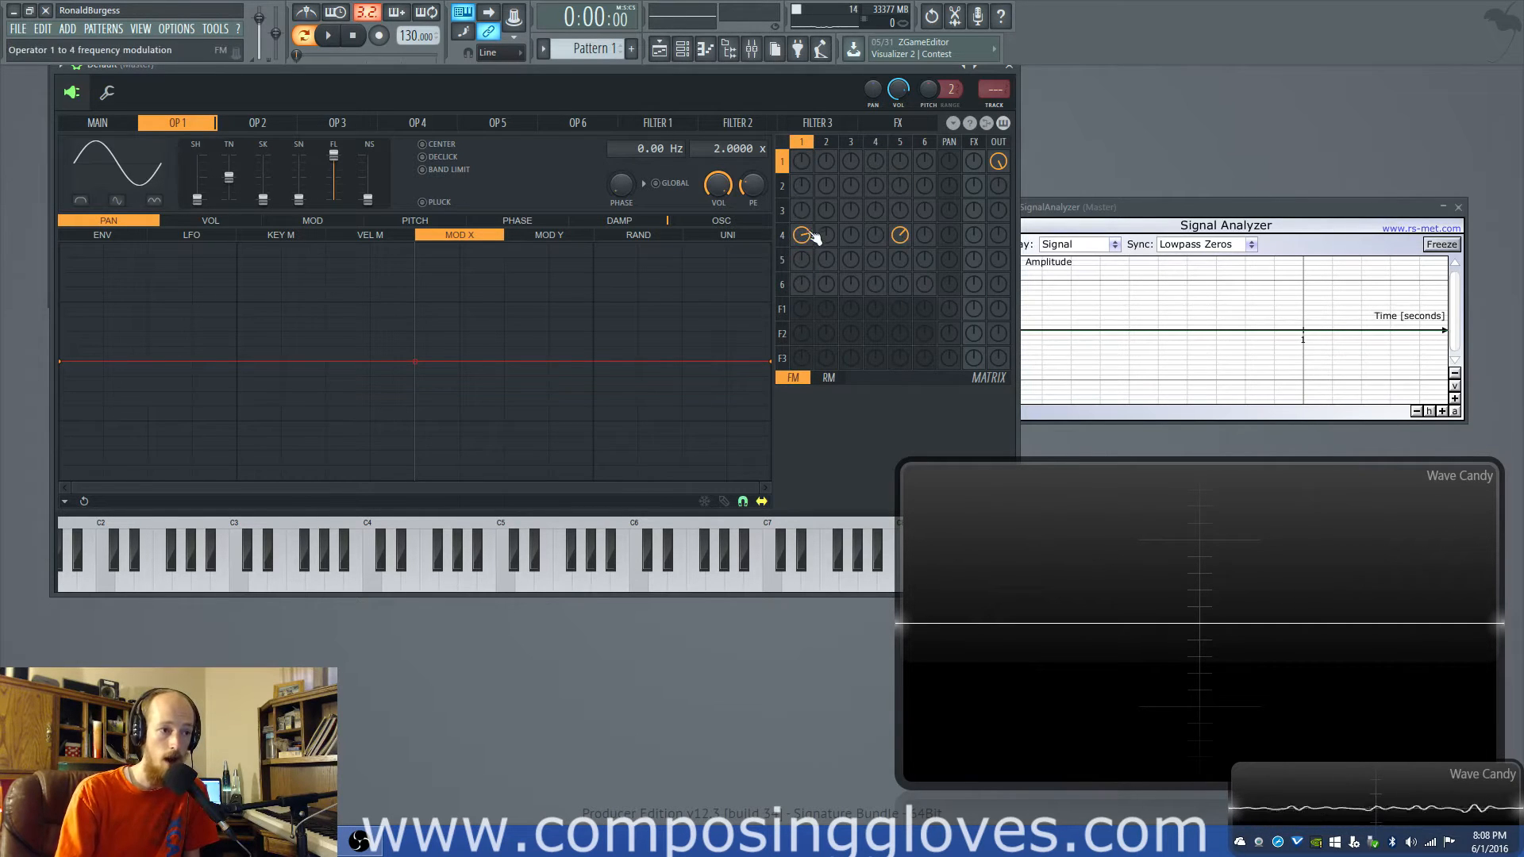
left_click_drag(807, 237, 807, 255)
left_click_drag(807, 237, 808, 266)
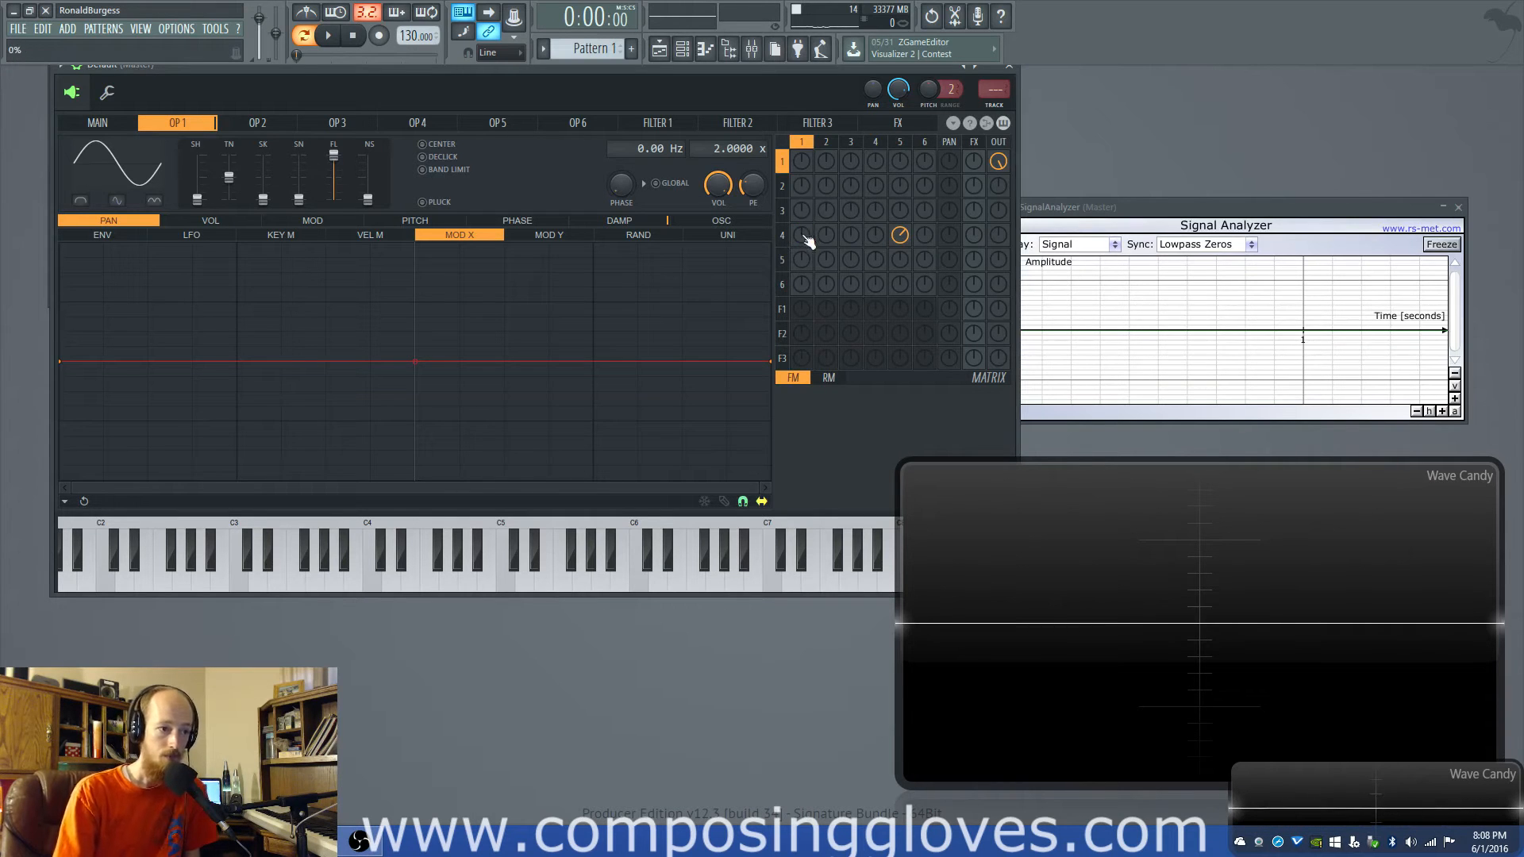
left_click_drag(902, 237, 905, 246)
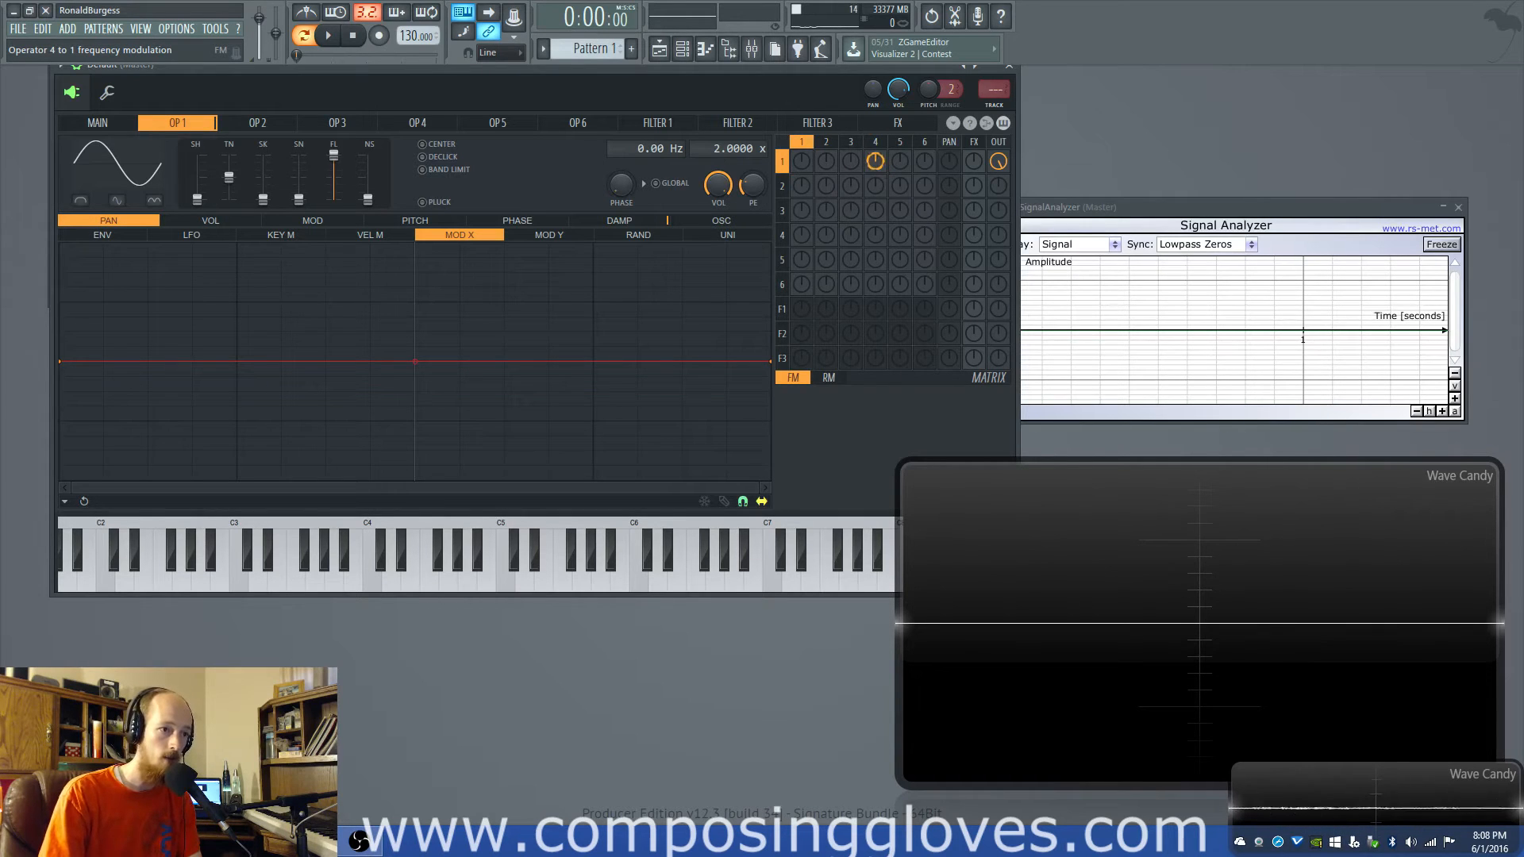
- Modulate operator 1 with operator 4, and replace that link with modulation from operator 6
left_click_drag(876, 161, 876, 152)
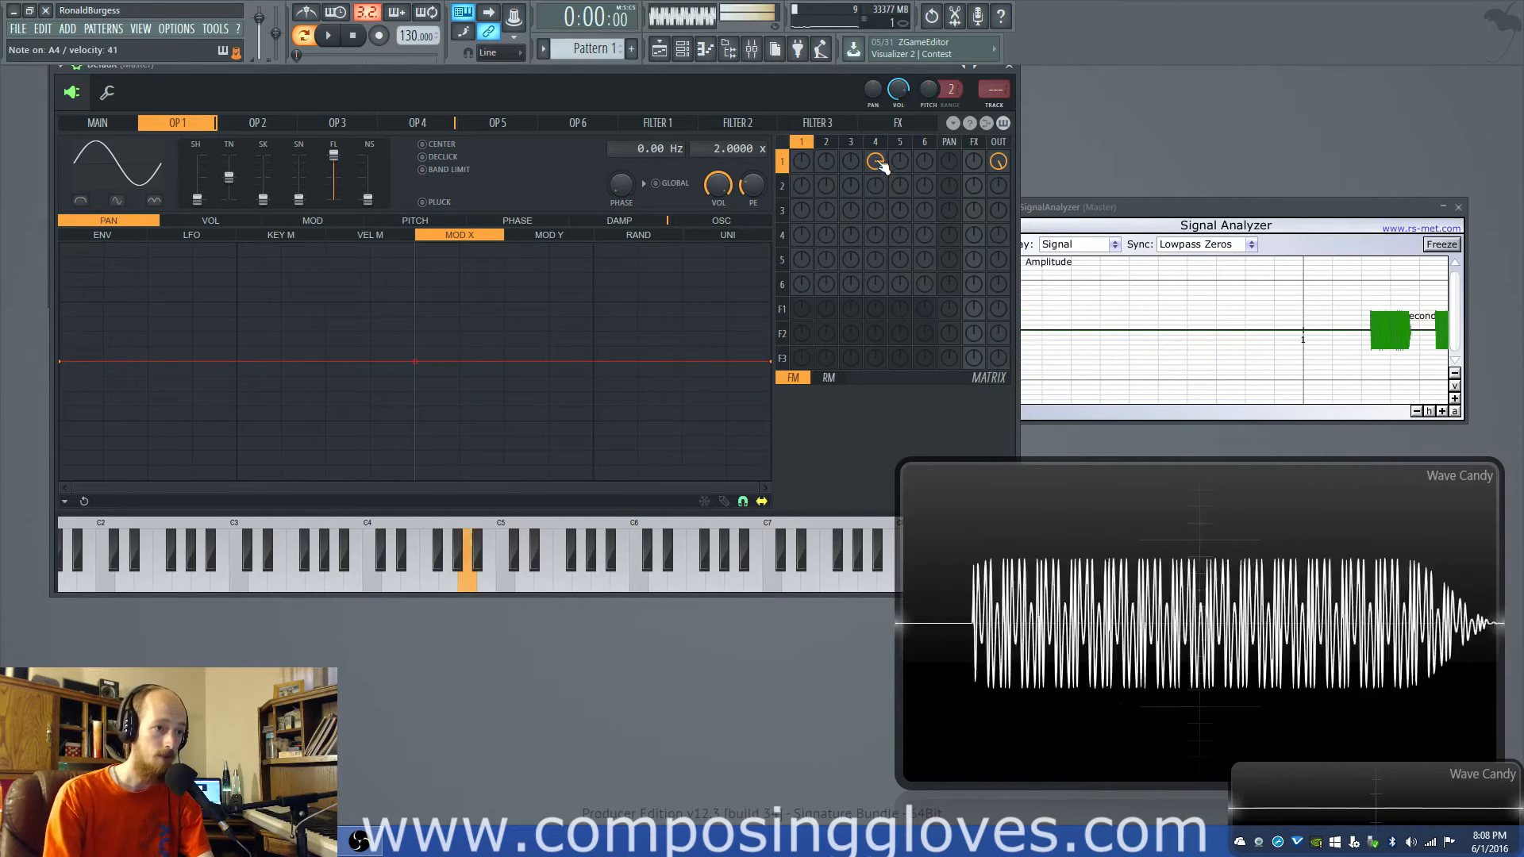
mouse_move(877, 162)
left_mouse_down()
mouse_move(877, 211)
mouse_move(881, 169)
left_mouse_up()
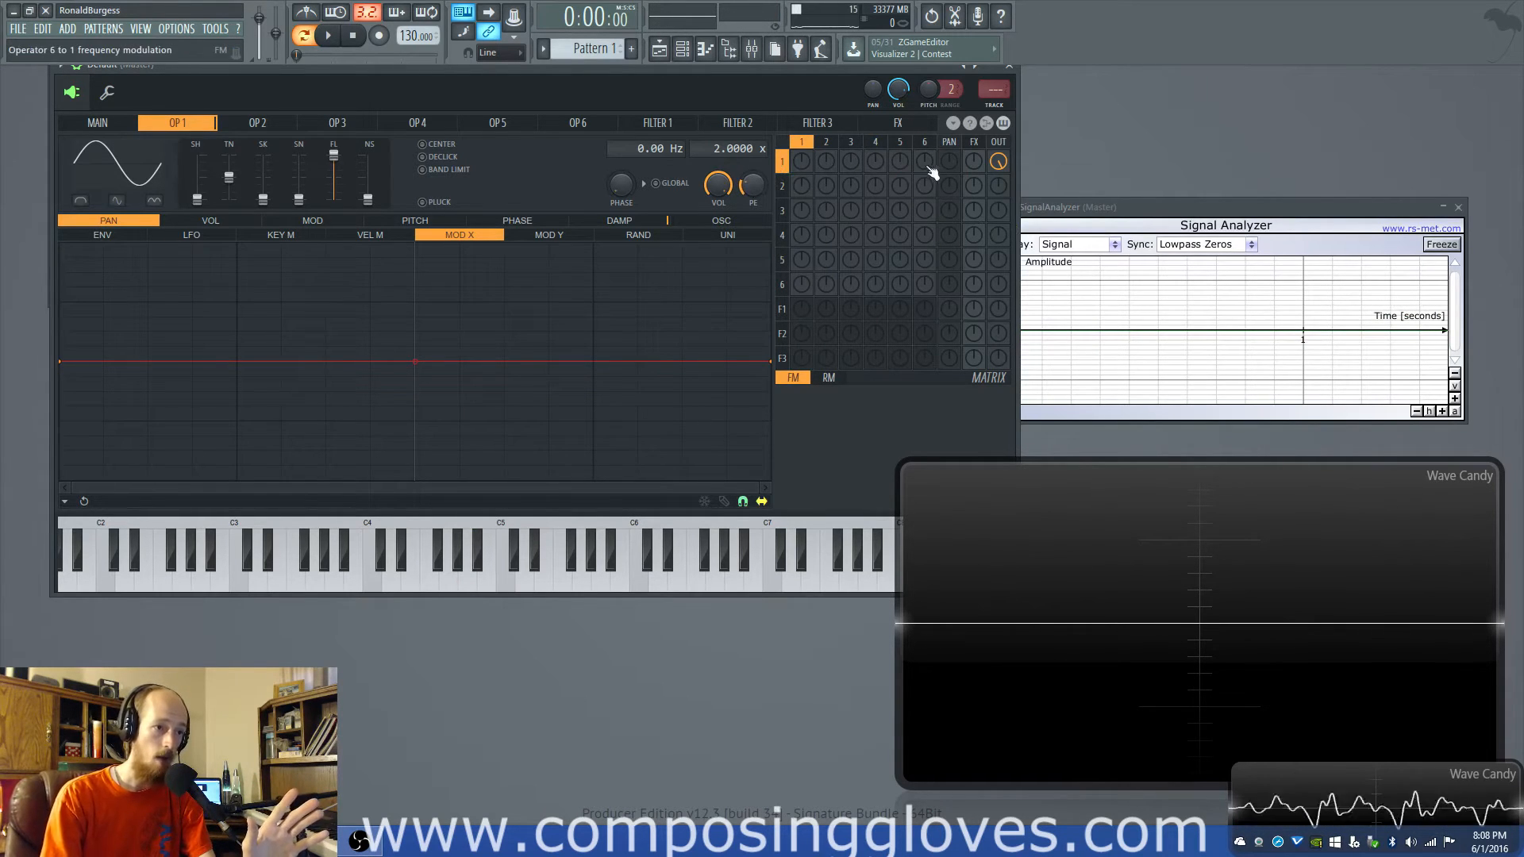
left_click_drag(929, 168, 926, 156)
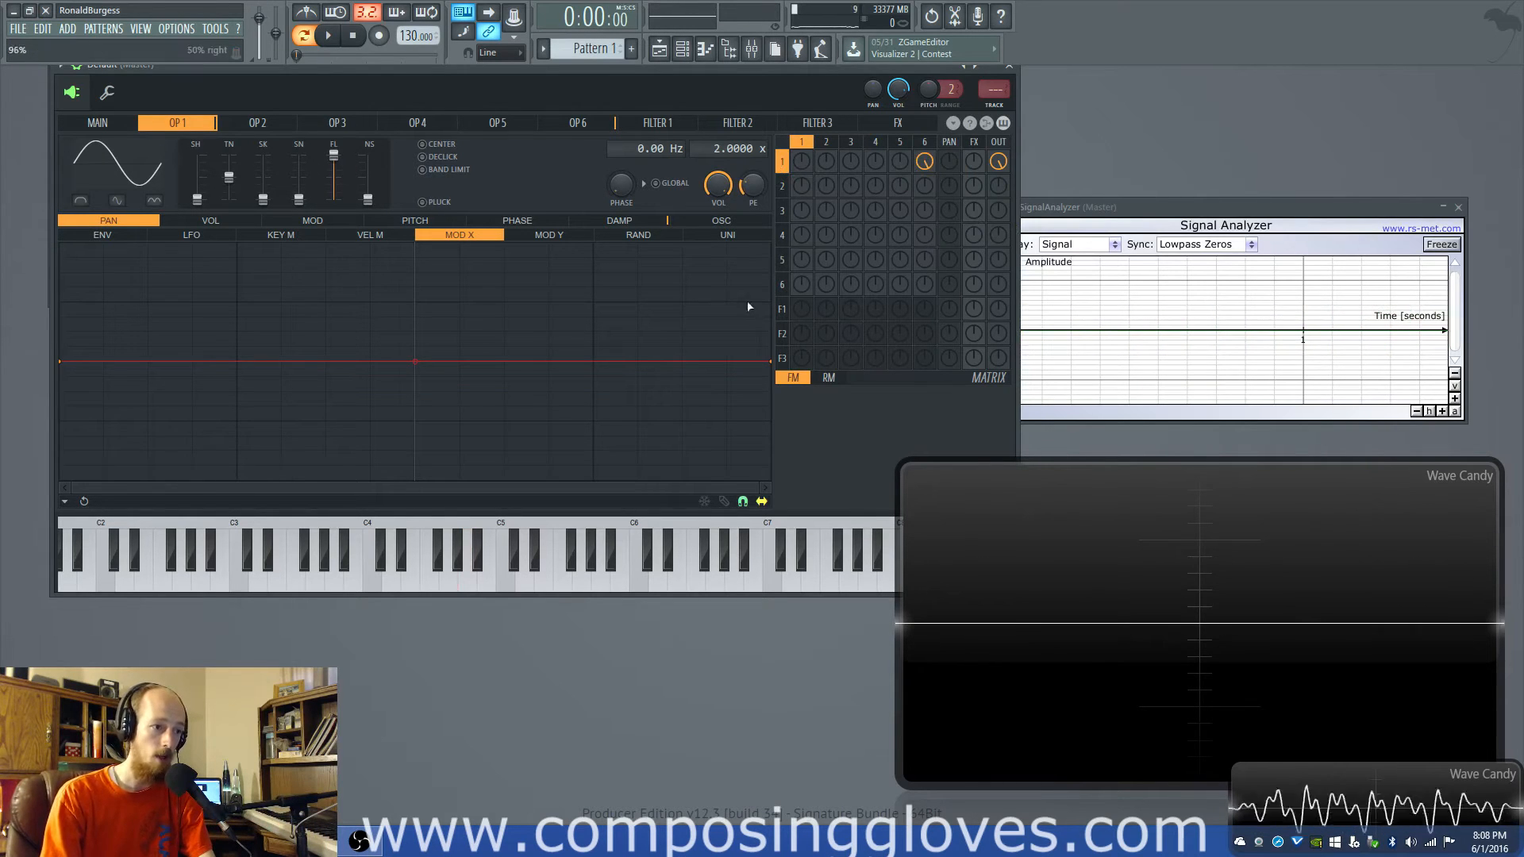
- Raise operator 6's output level, set operator 1's output to 100%, and set operator 6's frequency ratio to 1.0000
left_click_drag(998, 286, 997, 279)
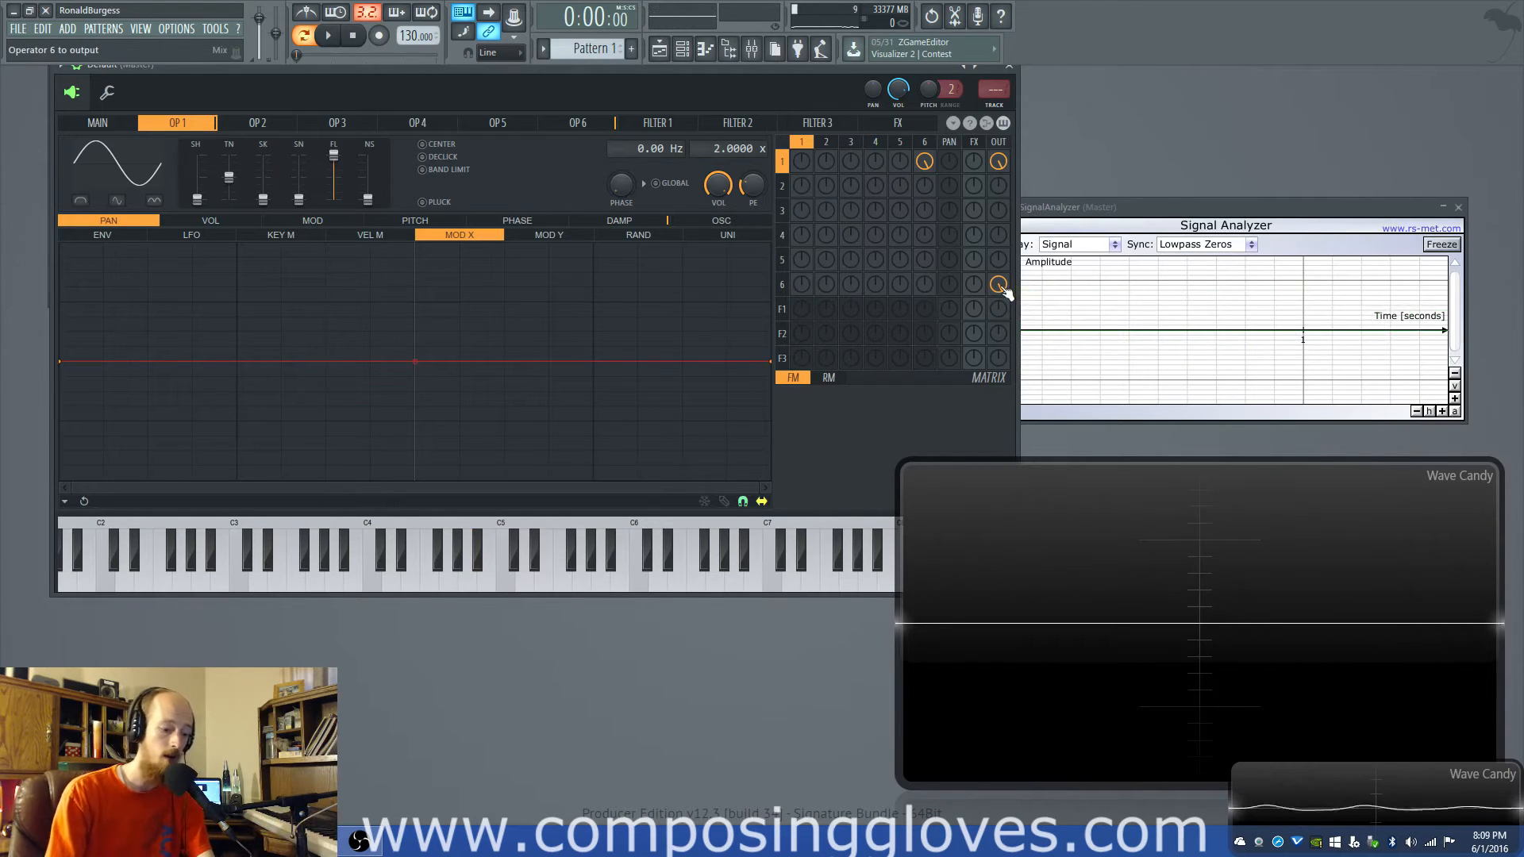
left_click(928, 156)
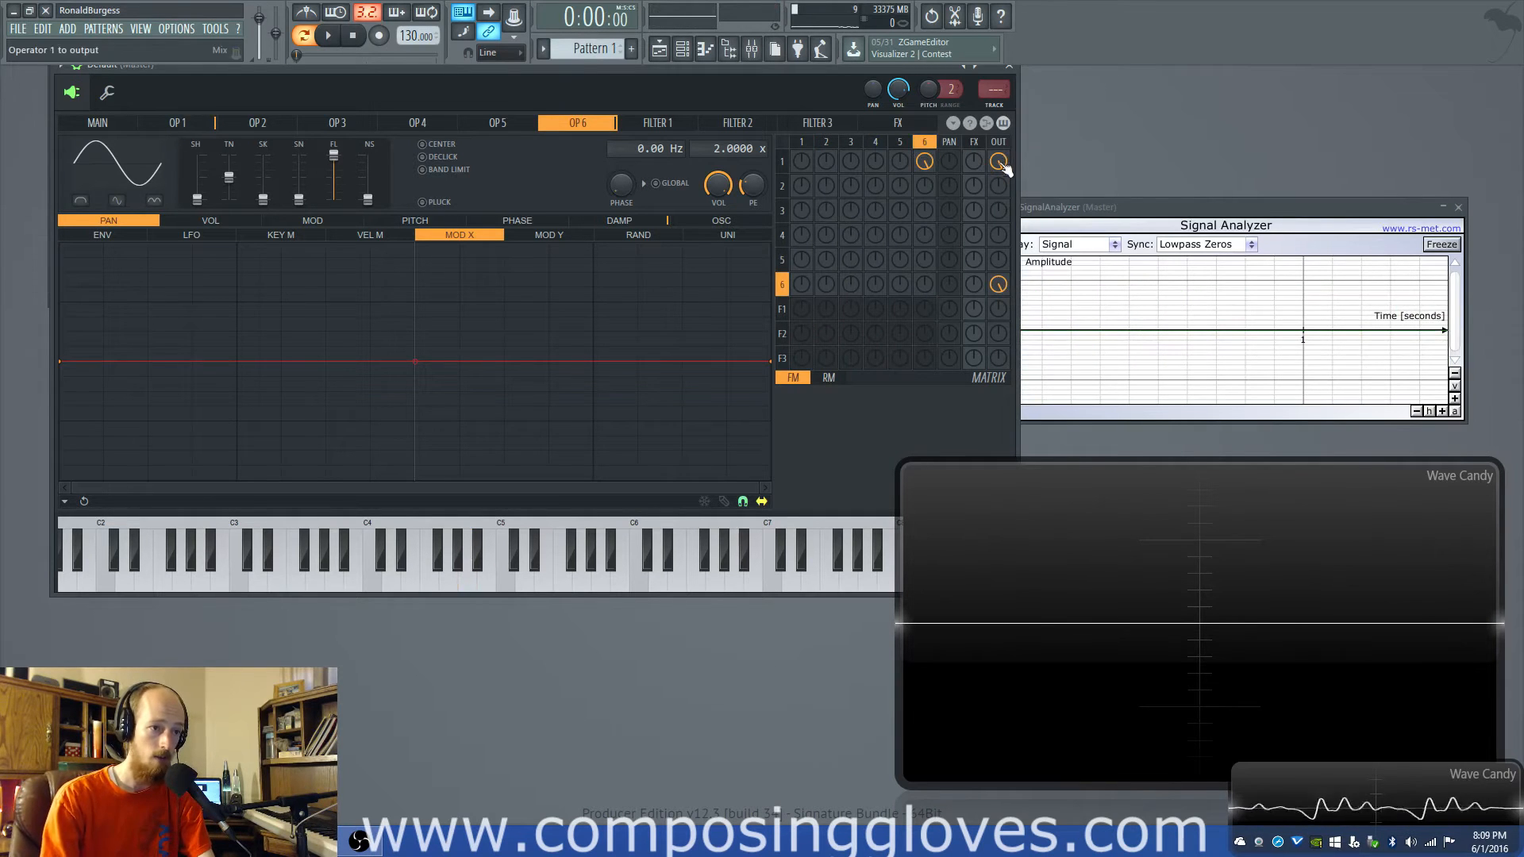
left_click_drag(1003, 164, 1003, 115)
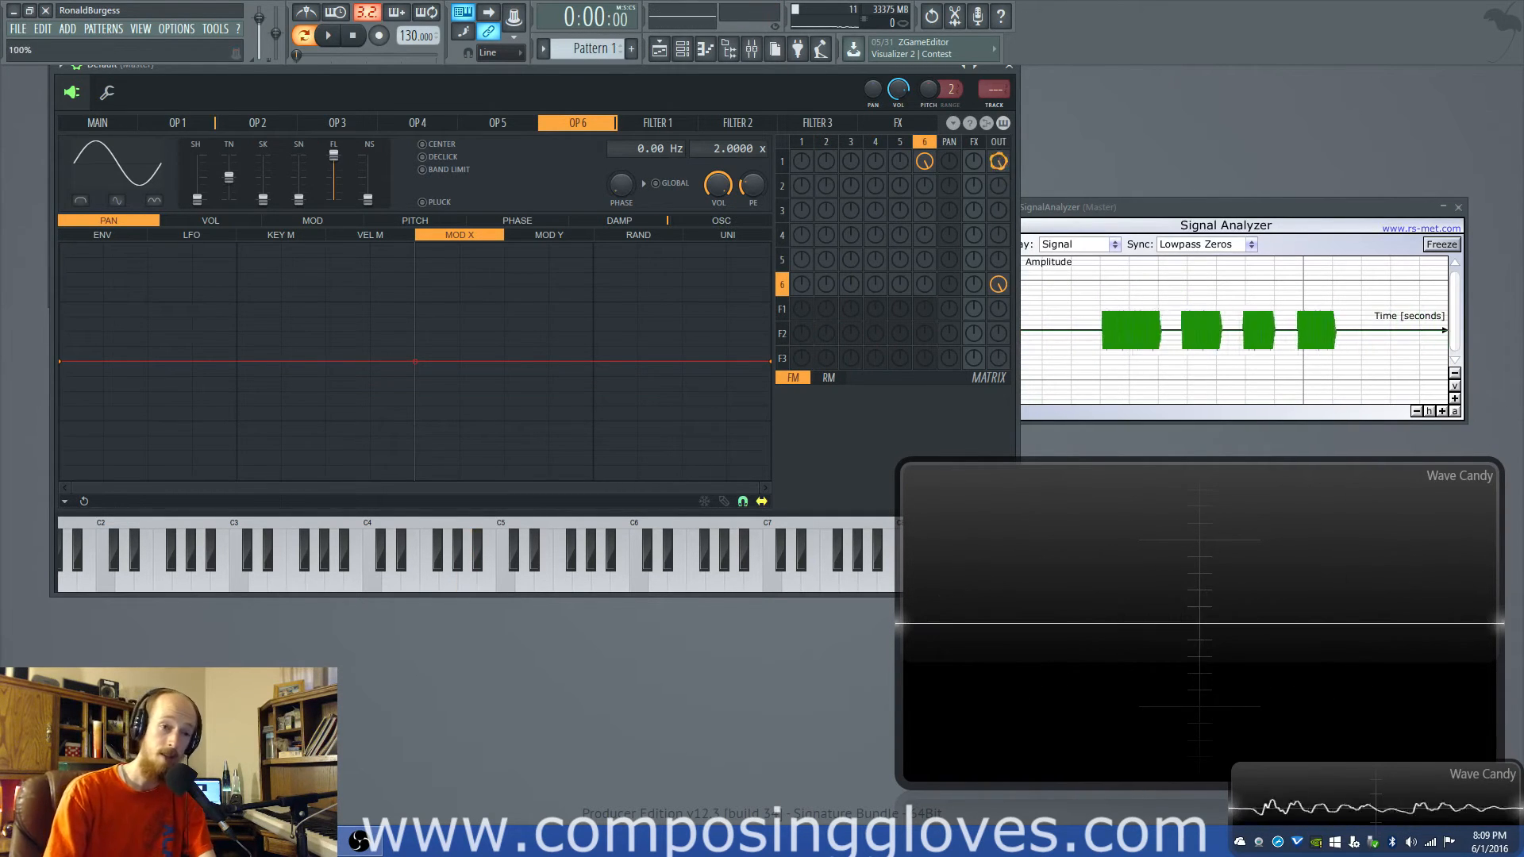
mouse_move(715, 149)
left_mouse_down()
mouse_move(715, 168)
mouse_move(714, 140)
left_mouse_up()
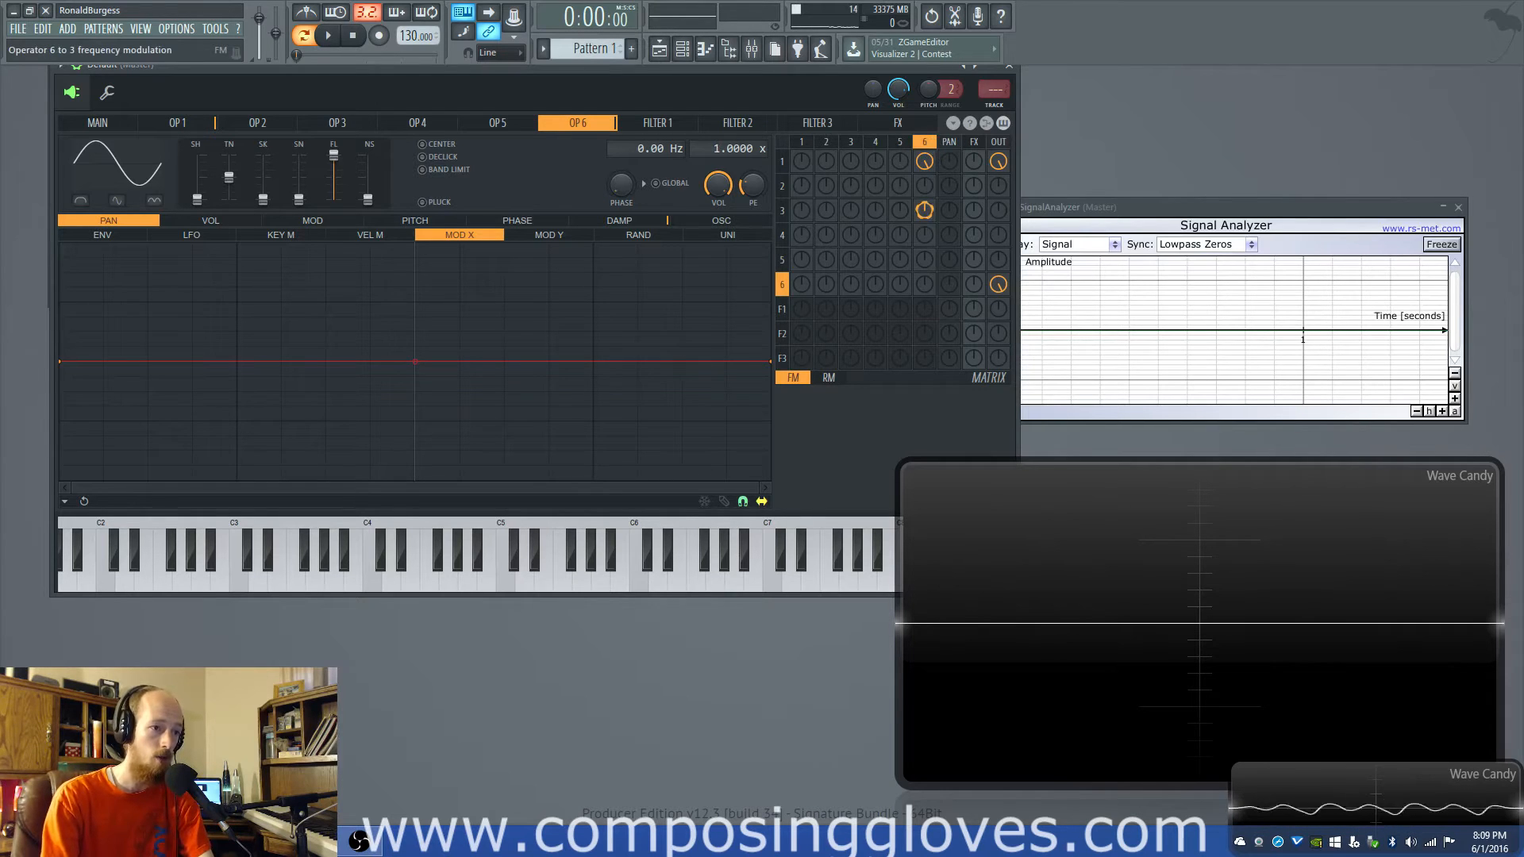
- Route operator 6's modulation to operator 3 instead of operator 1, and turn operator 6's output down to zero
left_click_drag(924, 210, 924, 200)
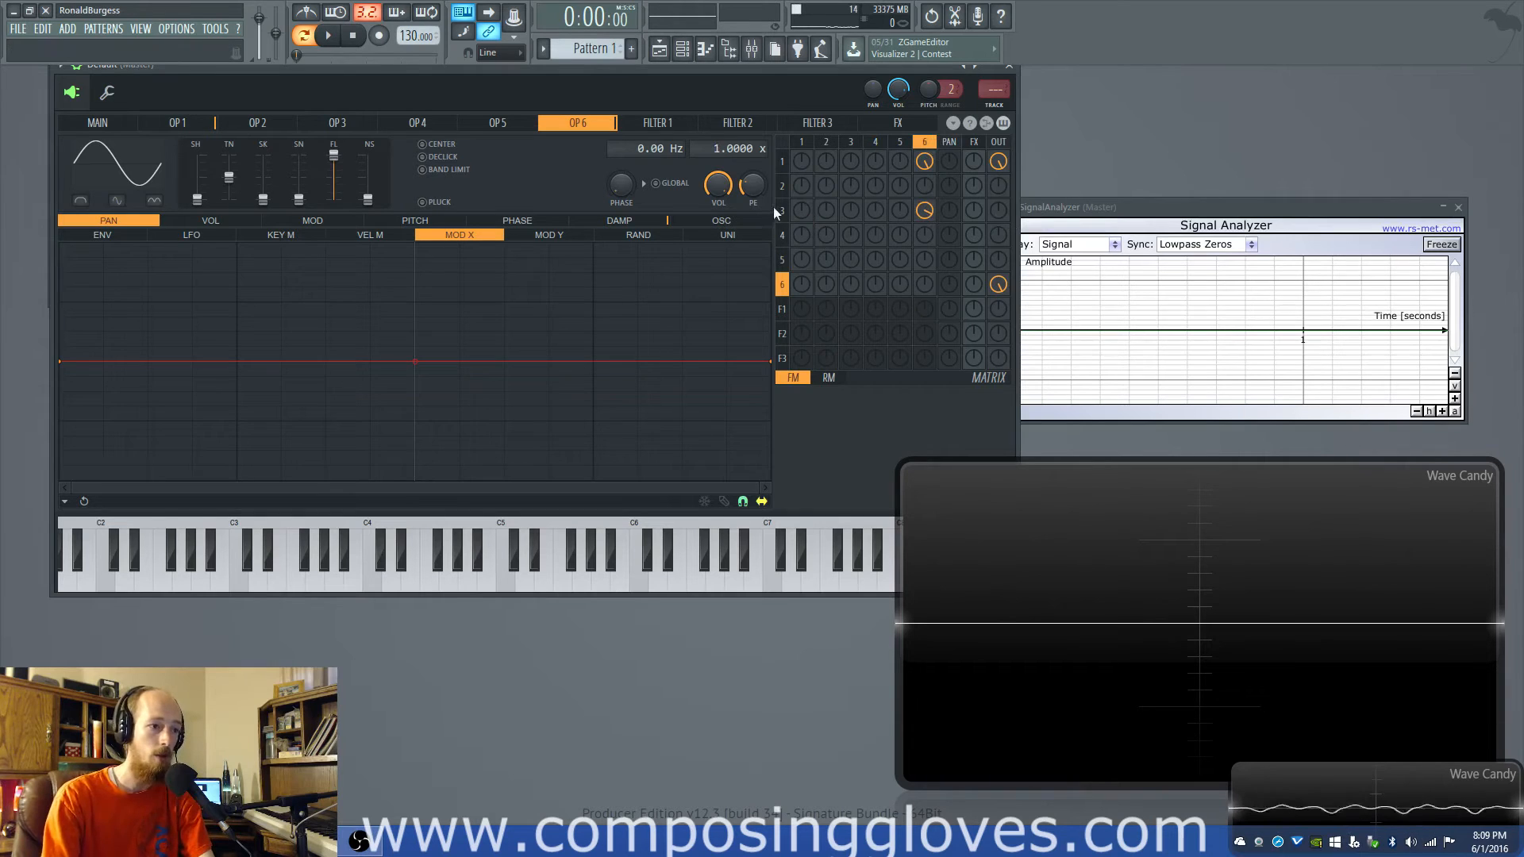
left_click(925, 161)
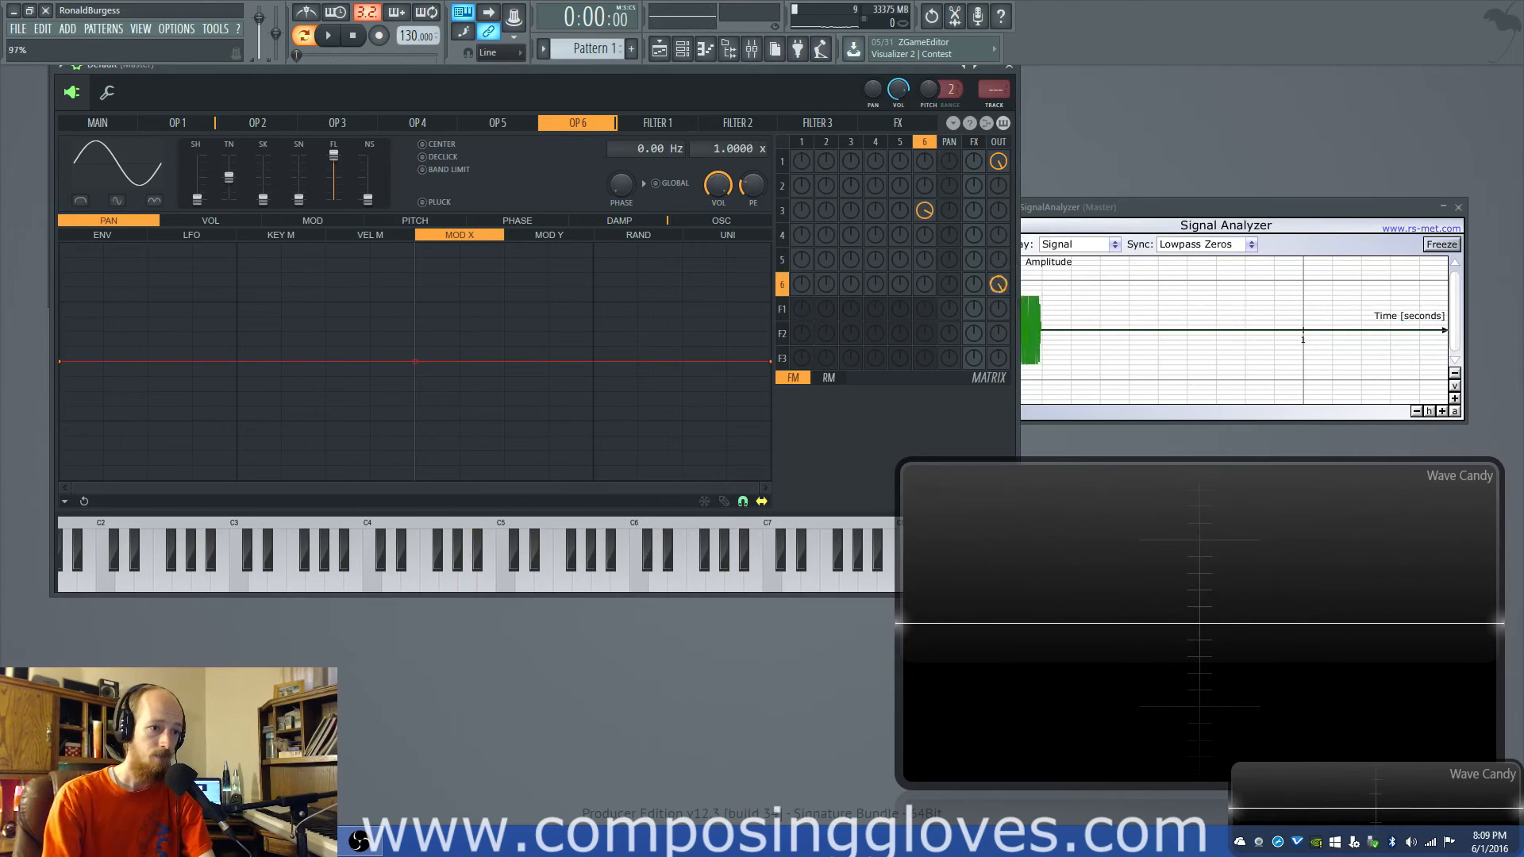
left_click_drag(999, 284, 998, 341)
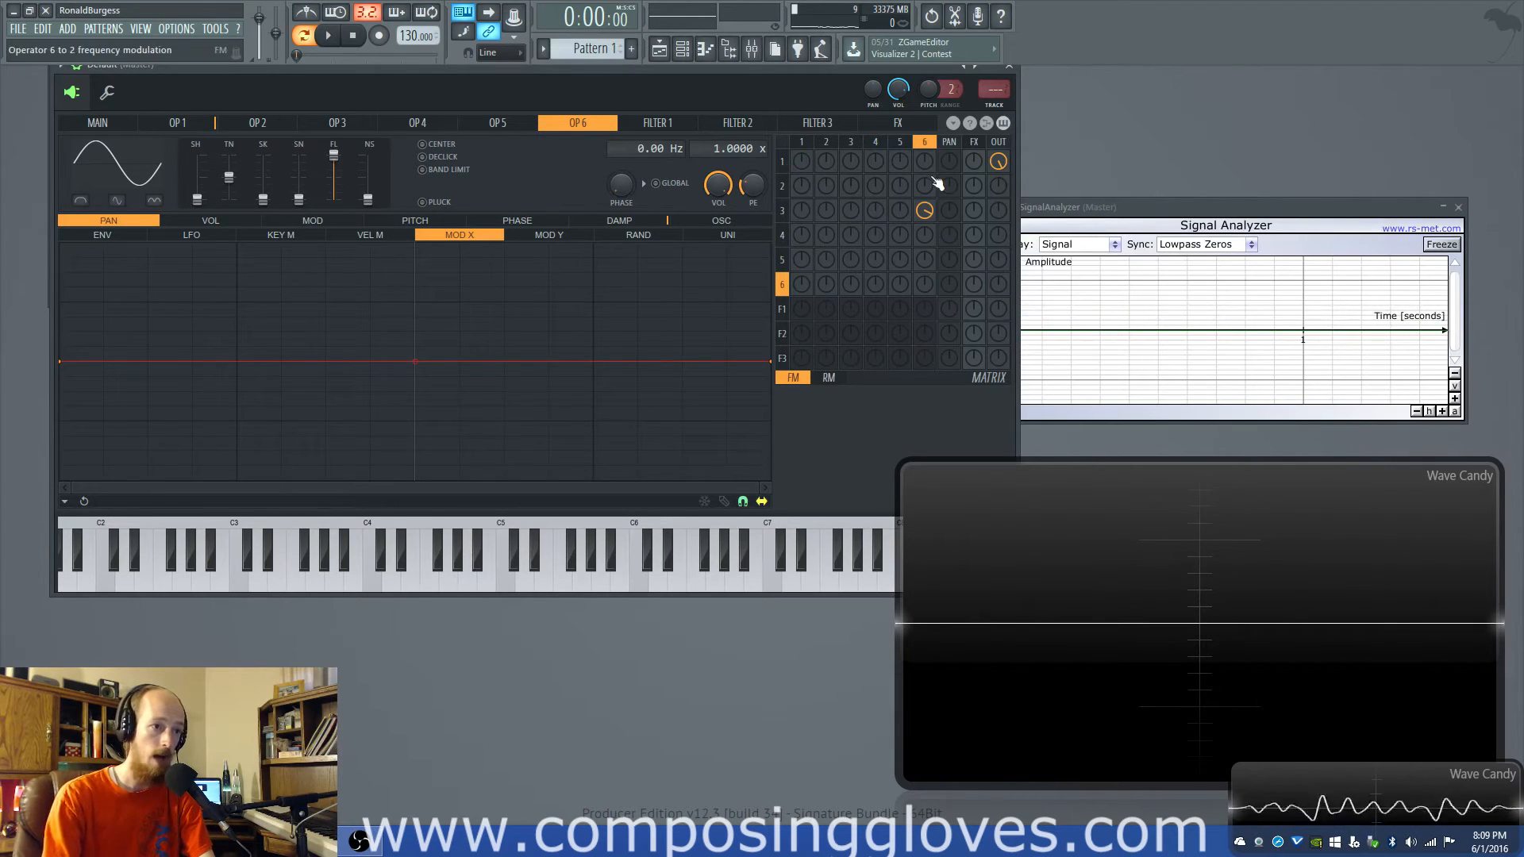
- Link operator 3 into operator 1, and vary the operator 6-to-3 modulation amount down to 0%
left_click_drag(934, 224, 934, 203)
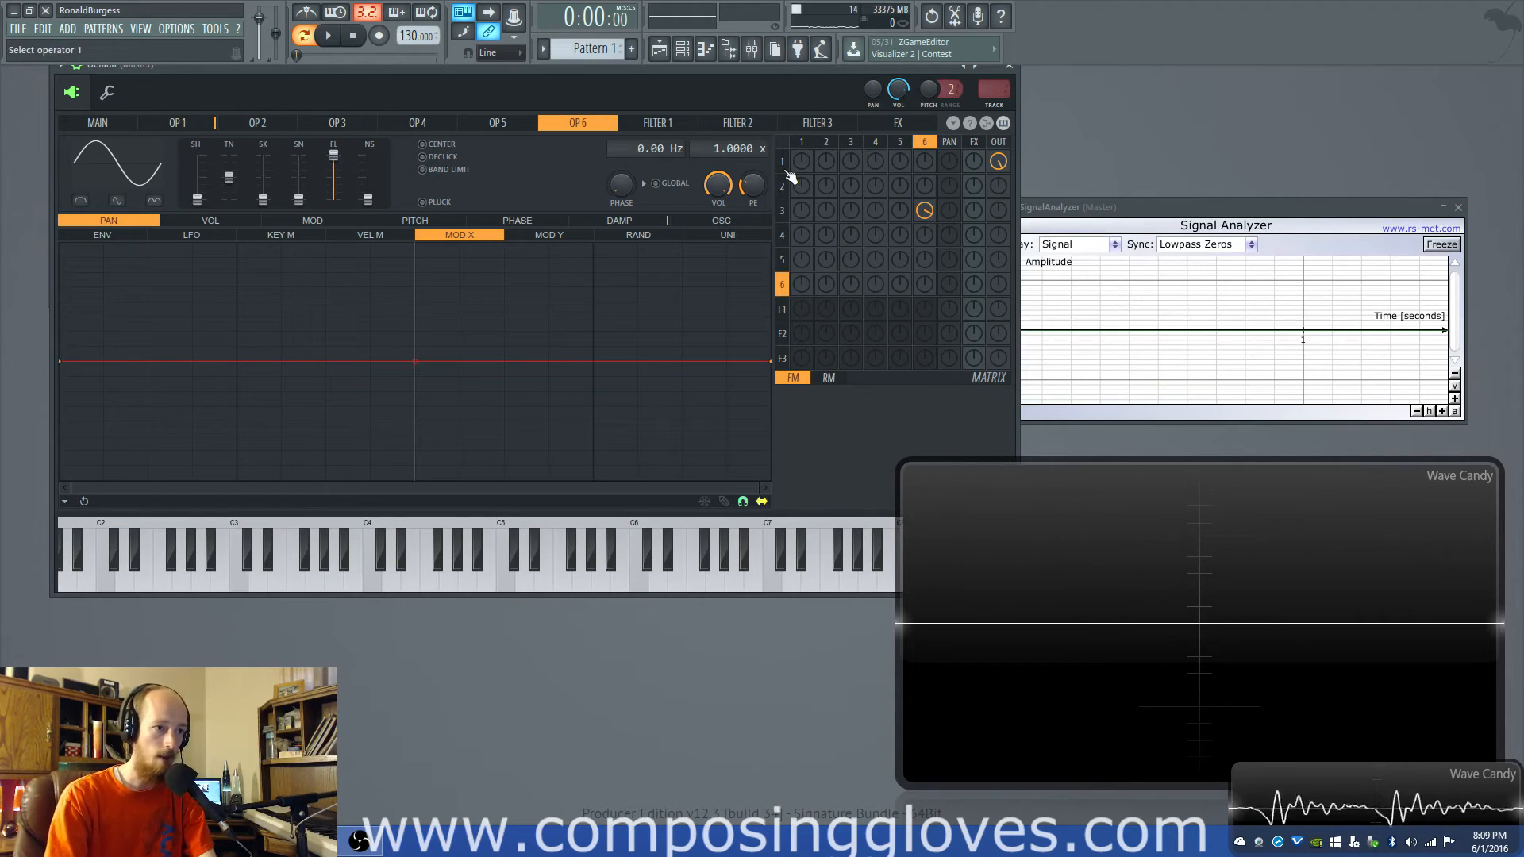
left_click_drag(851, 162, 850, 142)
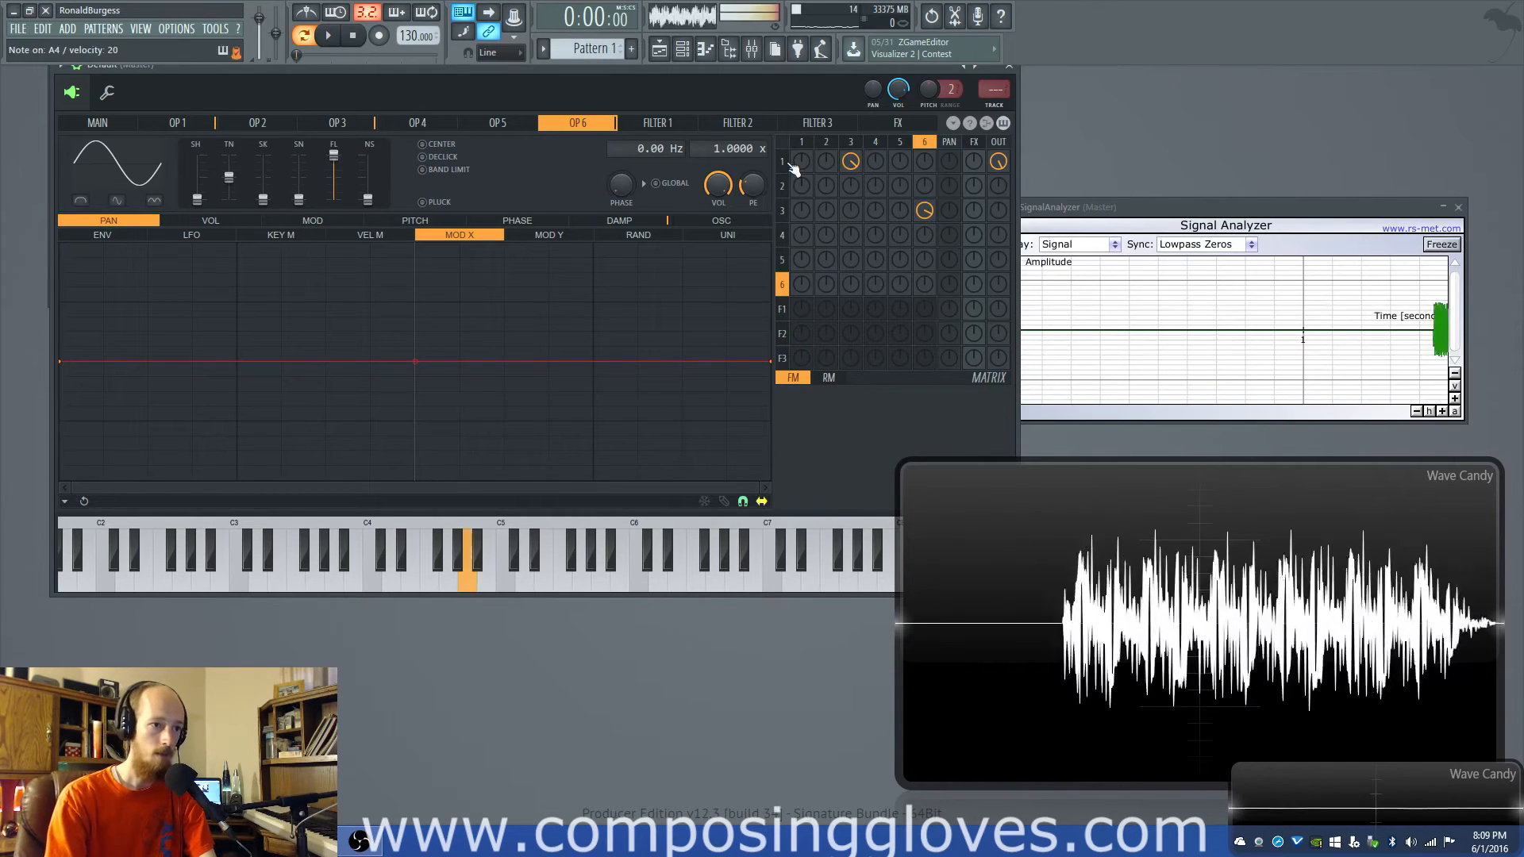
left_click_drag(924, 210, 929, 231)
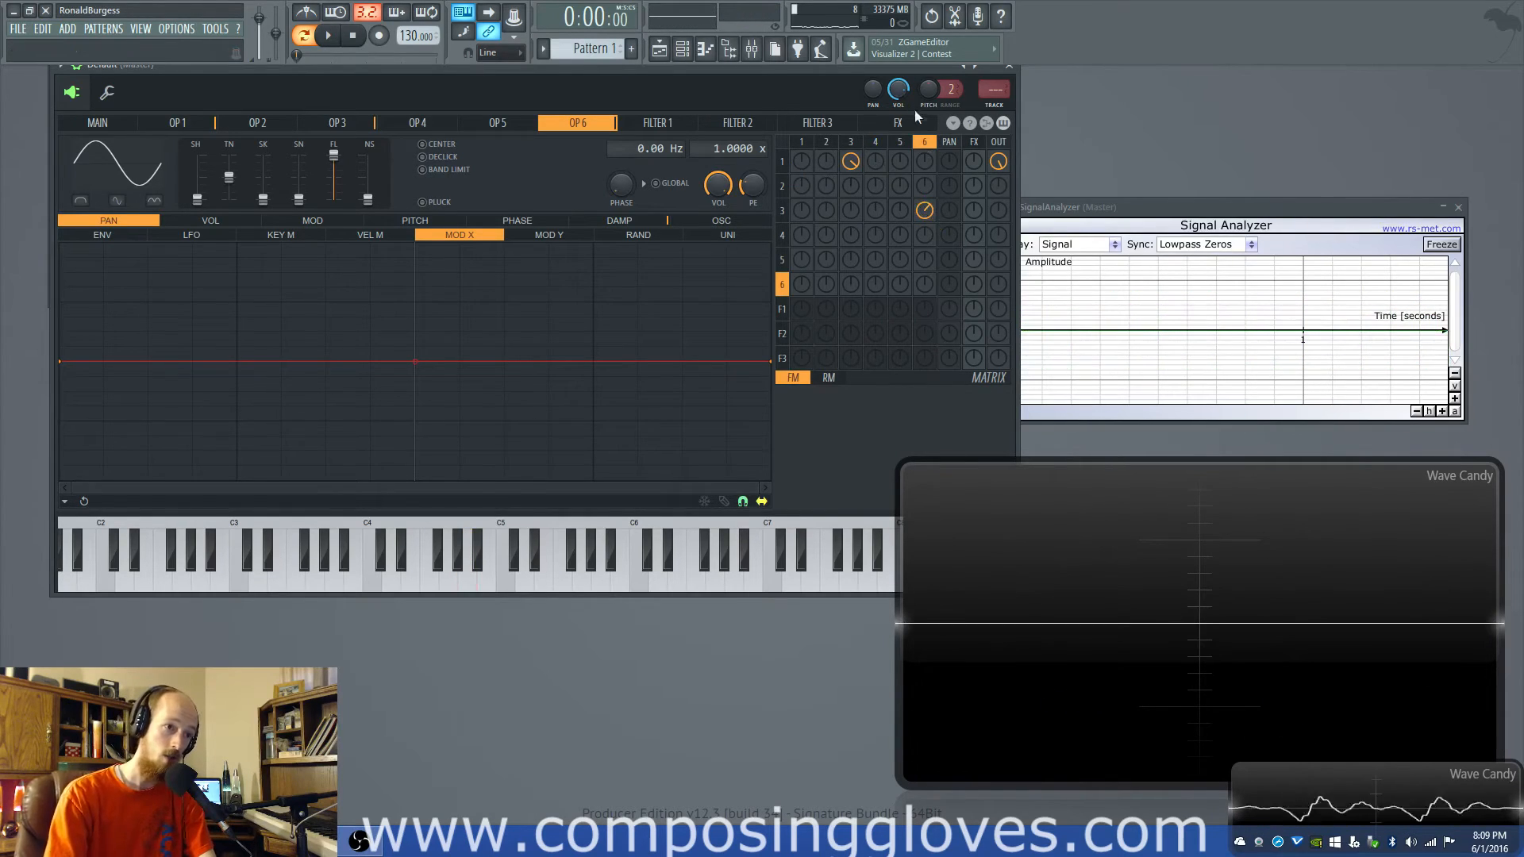
left_click_drag(926, 213, 925, 175)
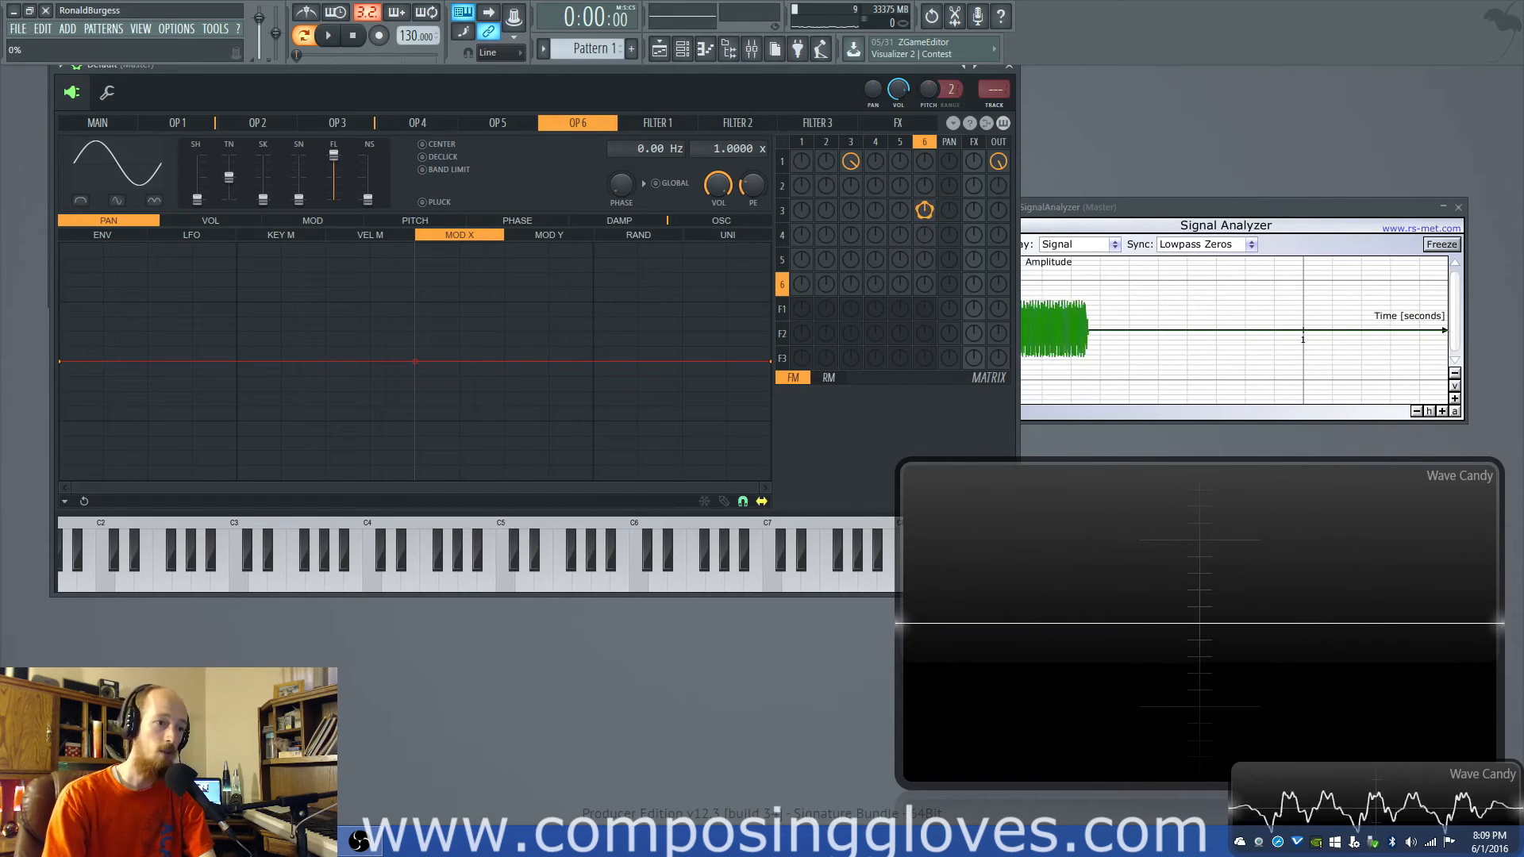
- Clear the operator 3-to-1 link and operator 1's output, and set operator 1's feedback to 100%
left_click(924, 211, "alt")
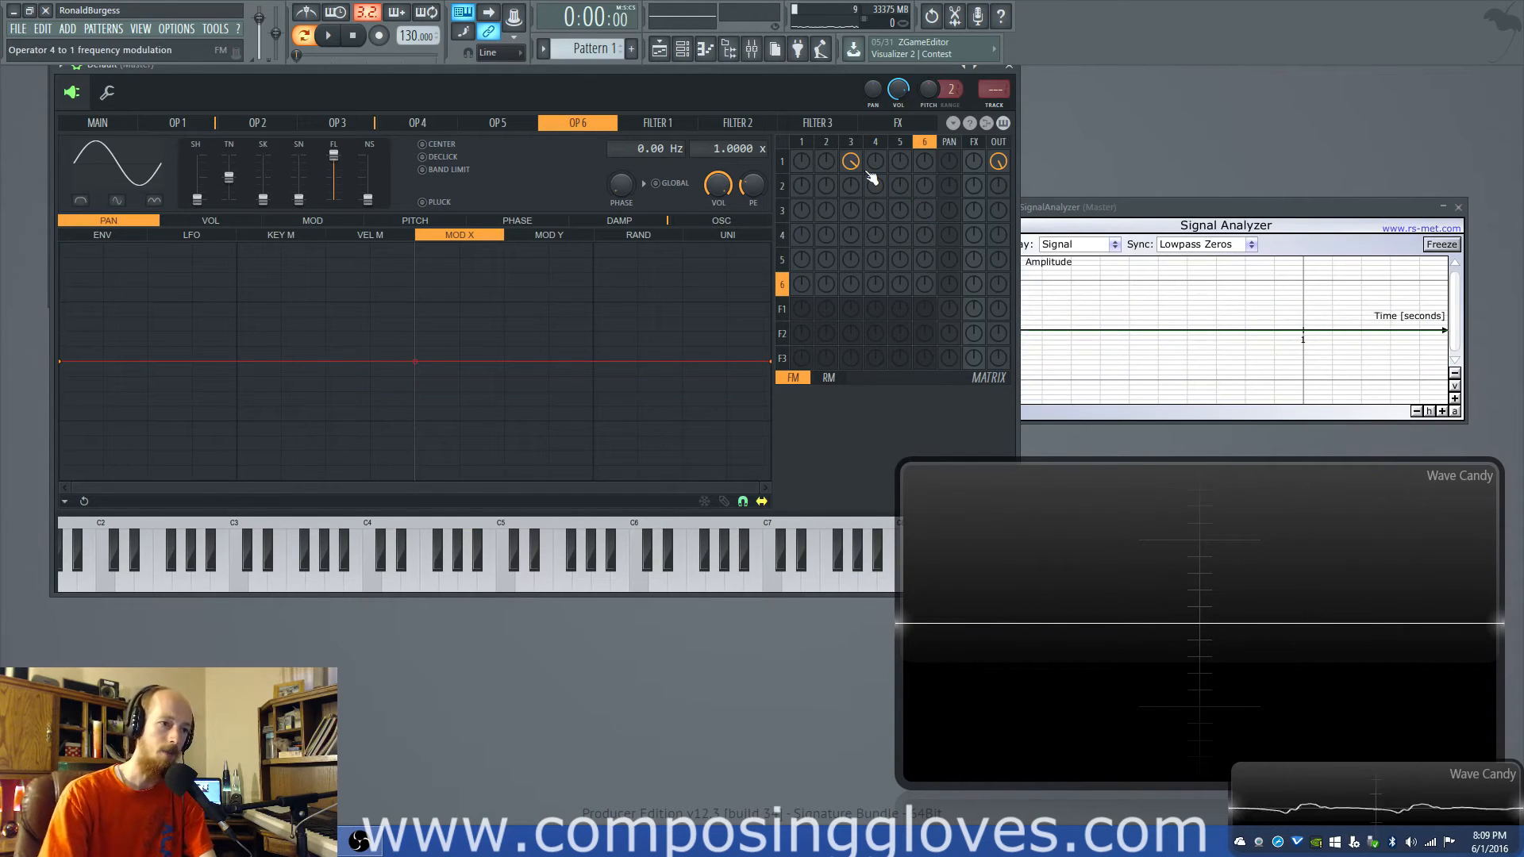
left_click_drag(856, 168, 848, 230)
left_click_drag(802, 164, 803, 87)
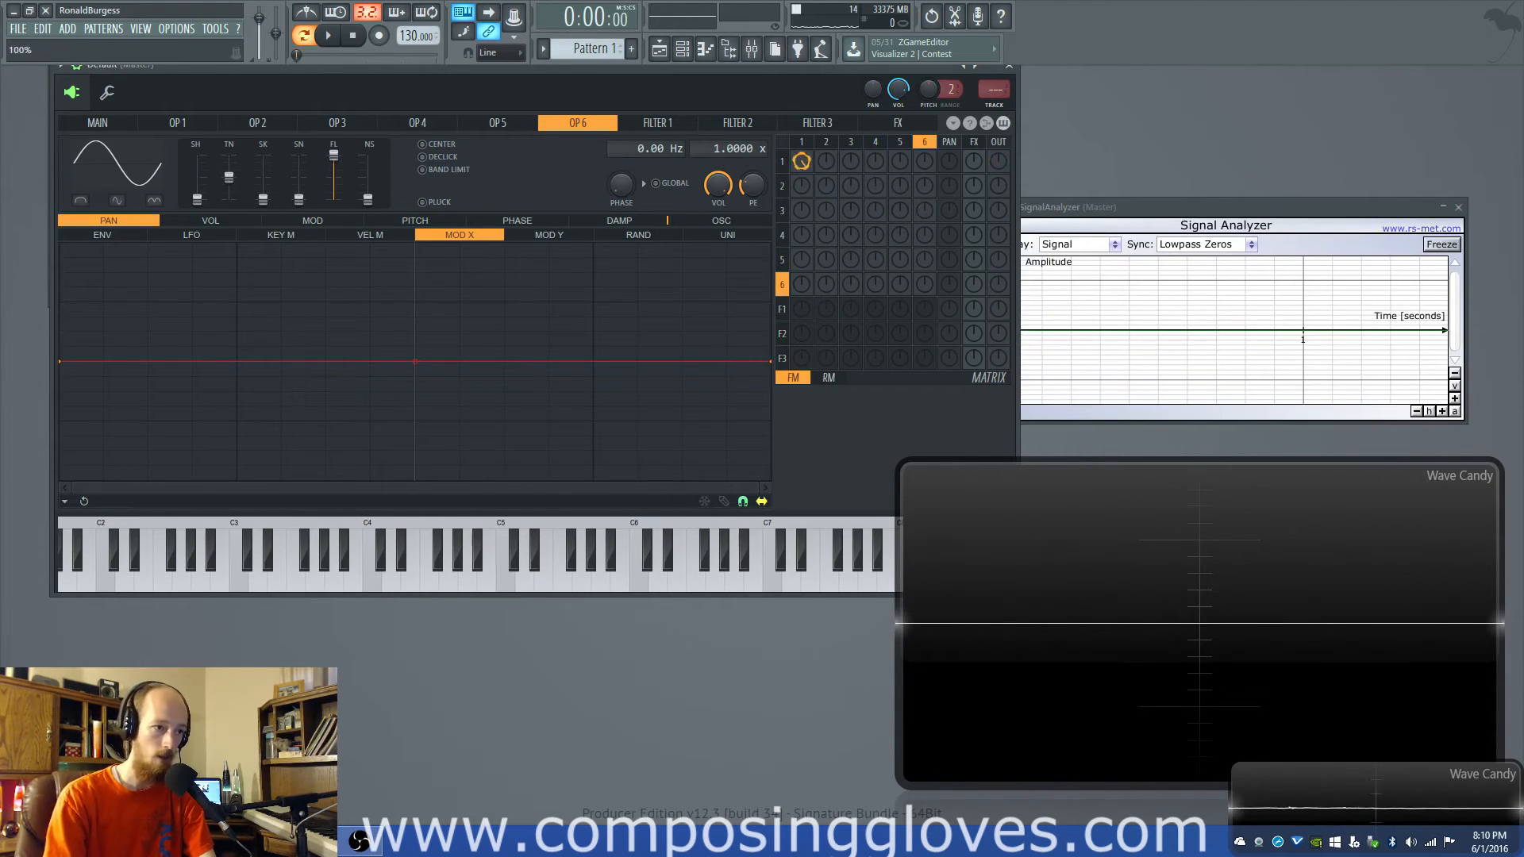
- Raise operator 3's output level and modulate operator 3 with the self-modulating operator 1
left_click_drag(996, 216, 997, 135)
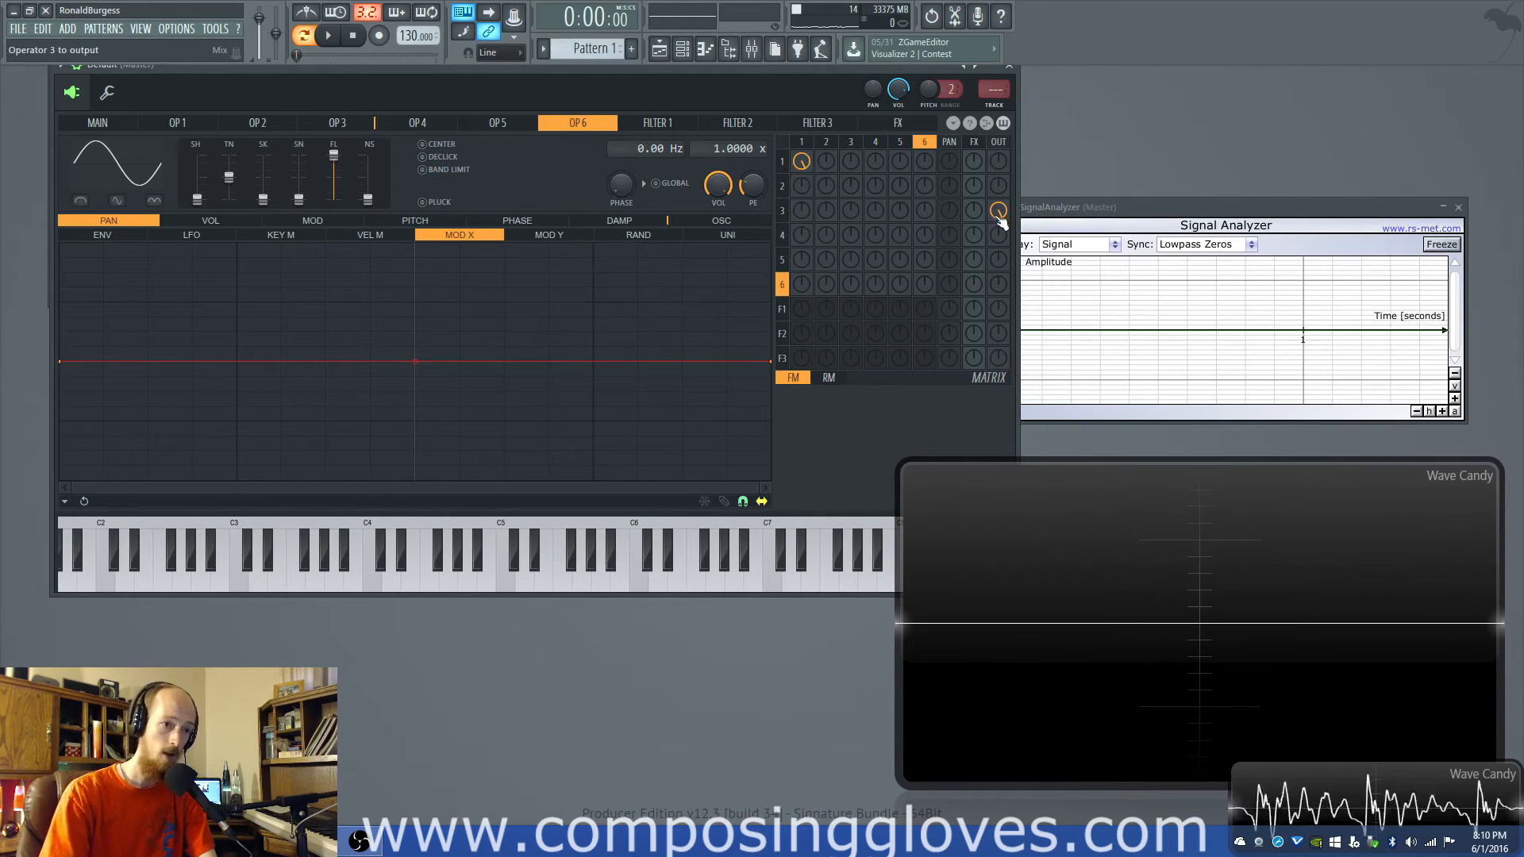
mouse_move(998, 216)
left_mouse_down()
mouse_move(998, 246)
mouse_move(998, 216)
left_mouse_up()
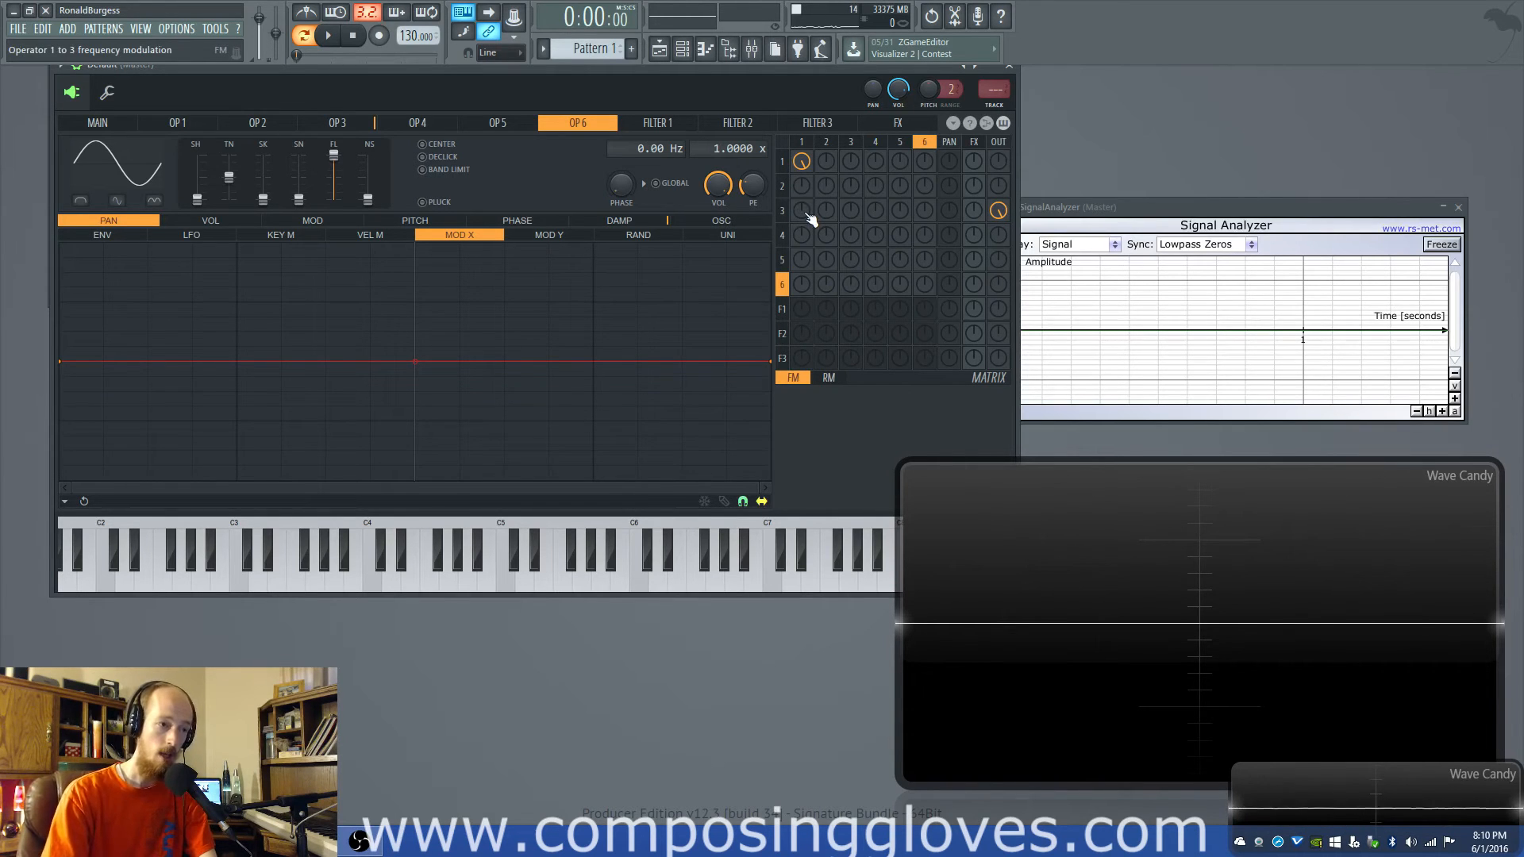
mouse_move(808, 214)
left_mouse_down()
mouse_move(807, 186)
mouse_move(804, 198)
left_mouse_up()
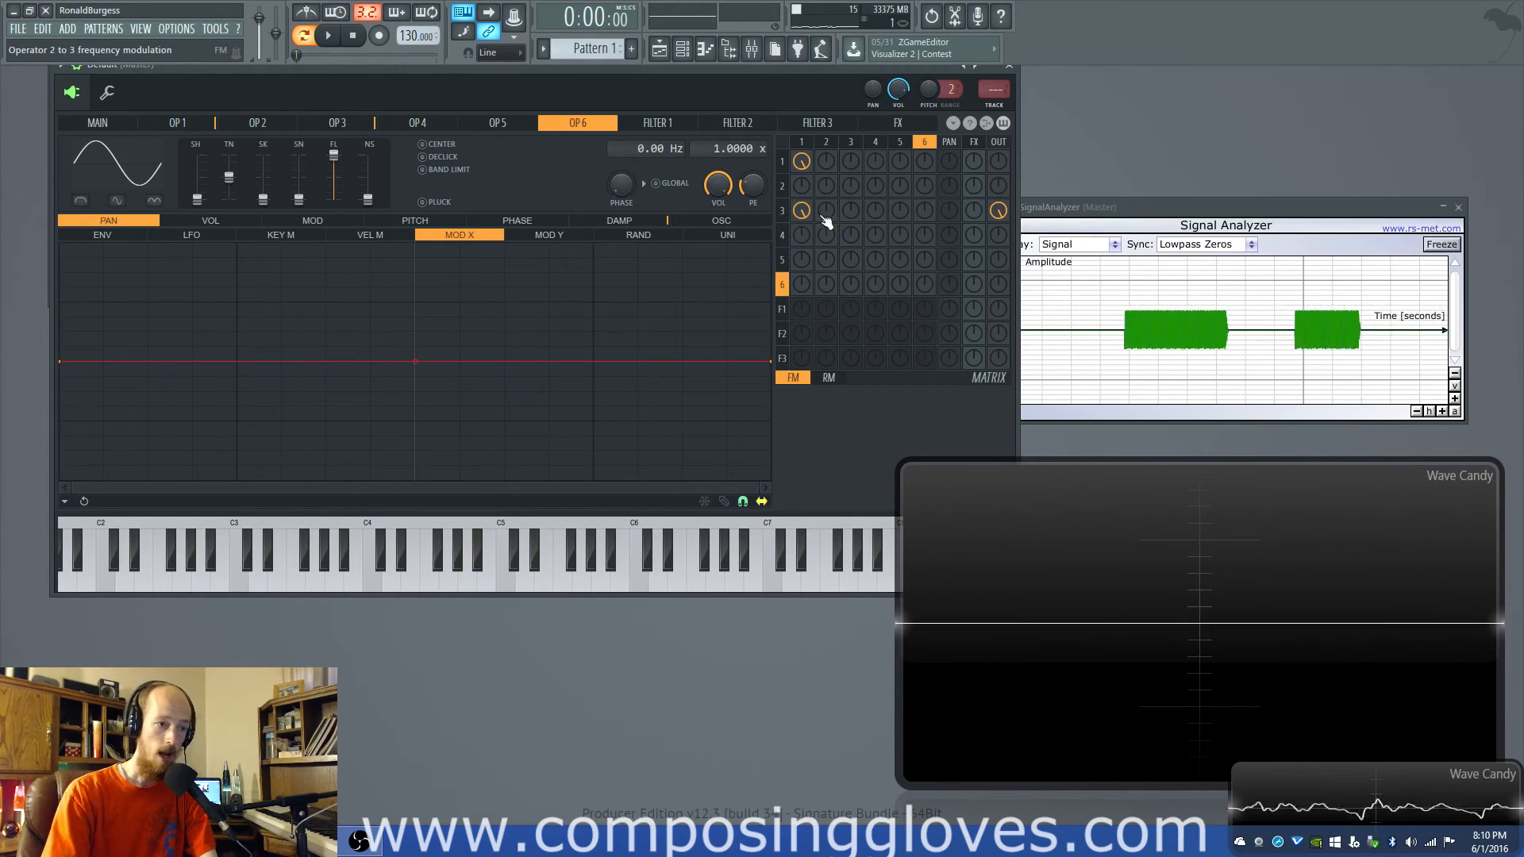
mouse_move(805, 214)
left_mouse_down()
mouse_move(805, 248)
mouse_move(805, 211)
left_mouse_up()
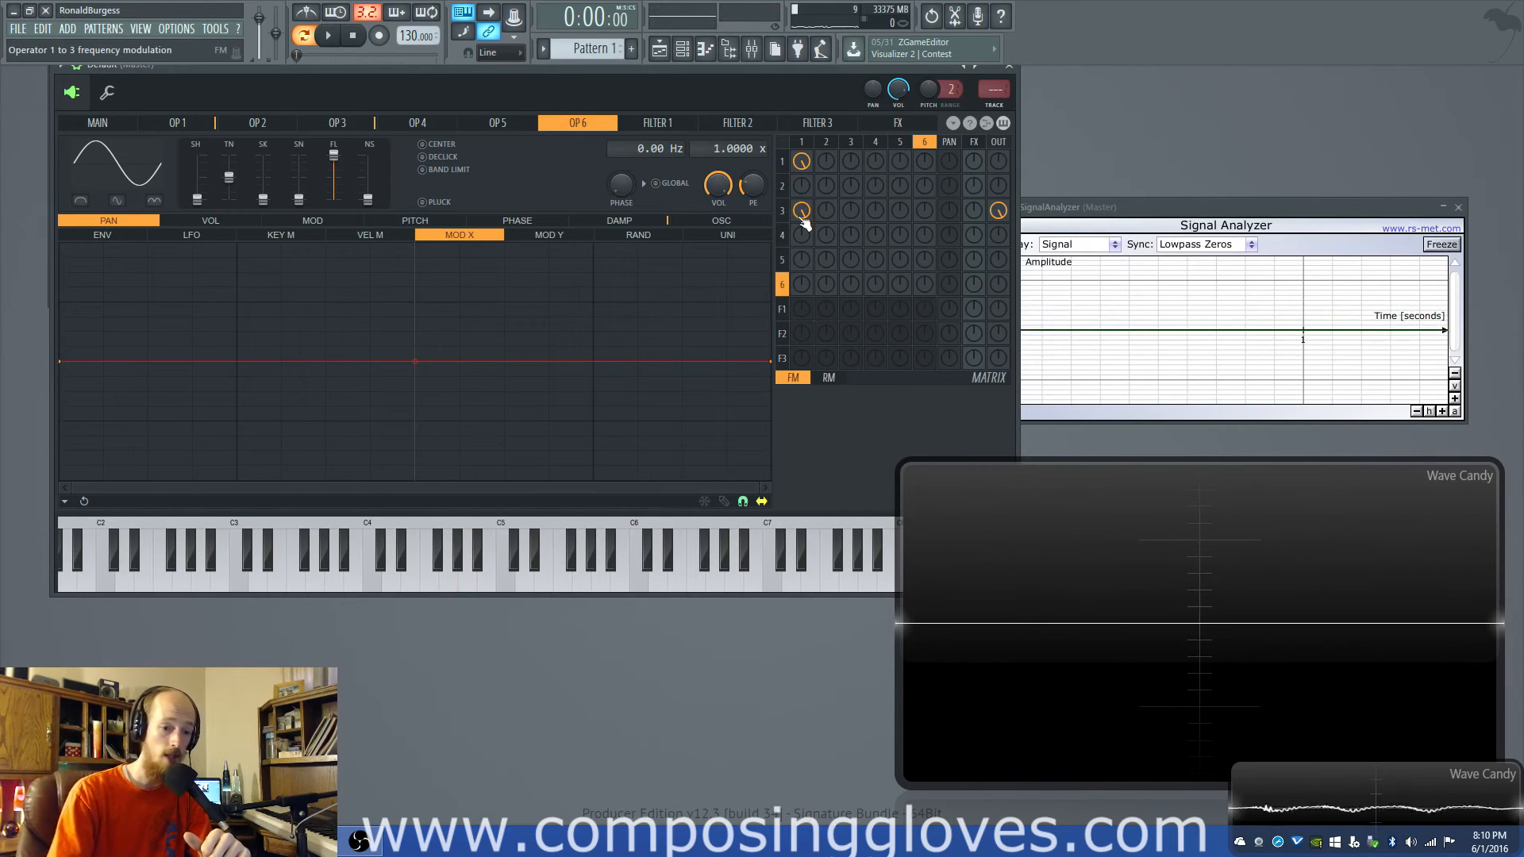
- Clear the operator 1-to-3 link, operator 3's output and operator 1's feedback to empty the matrix
left_click_drag(804, 213, 803, 278)
mouse_move(995, 213)
left_mouse_down()
mouse_move(997, 256)
mouse_move(997, 200)
left_mouse_up()
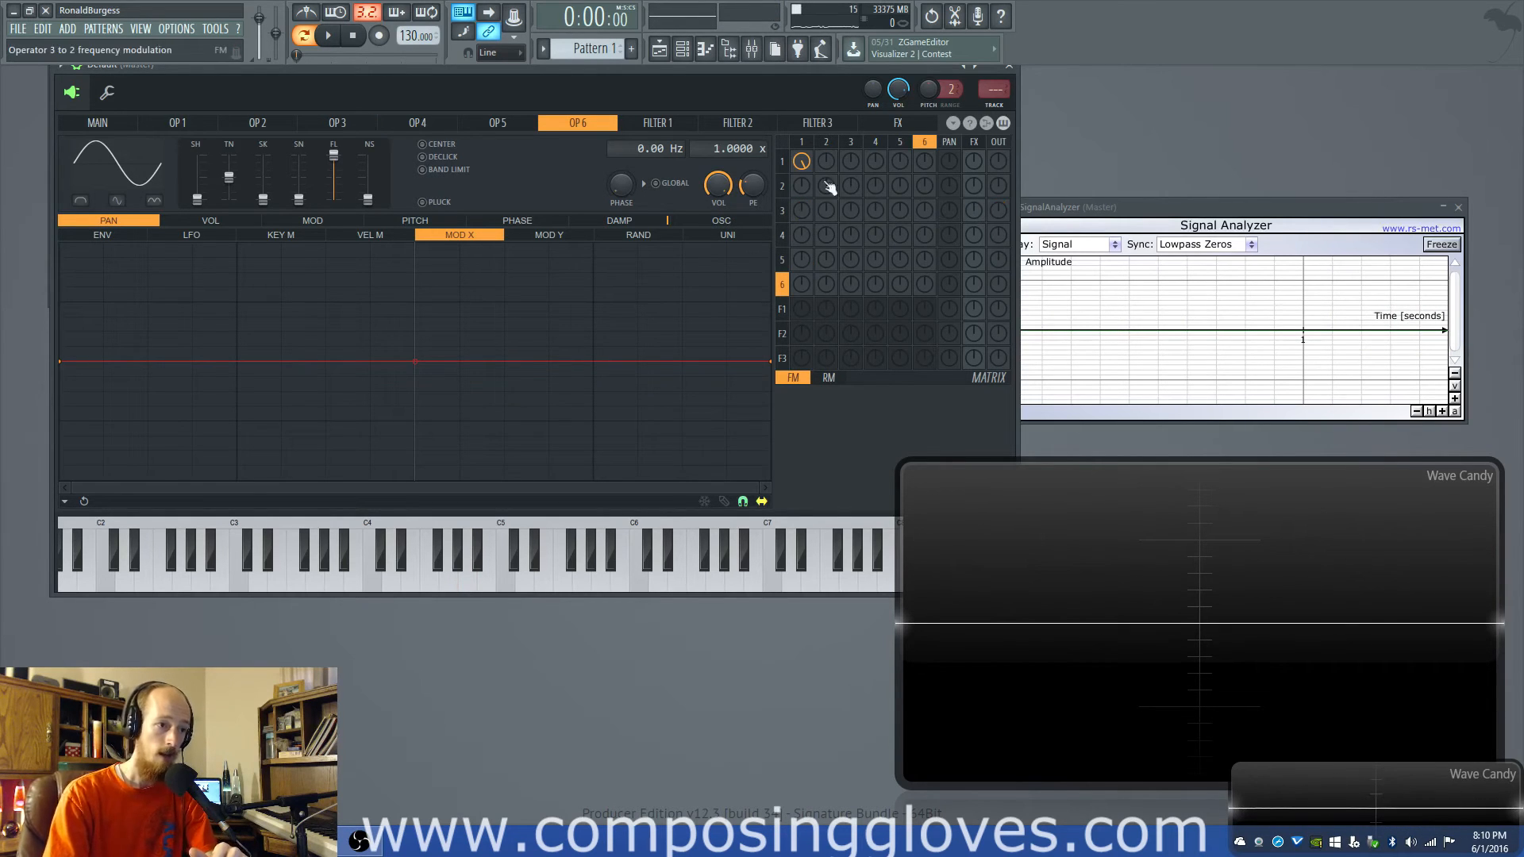
left_click_drag(801, 163, 802, 239)
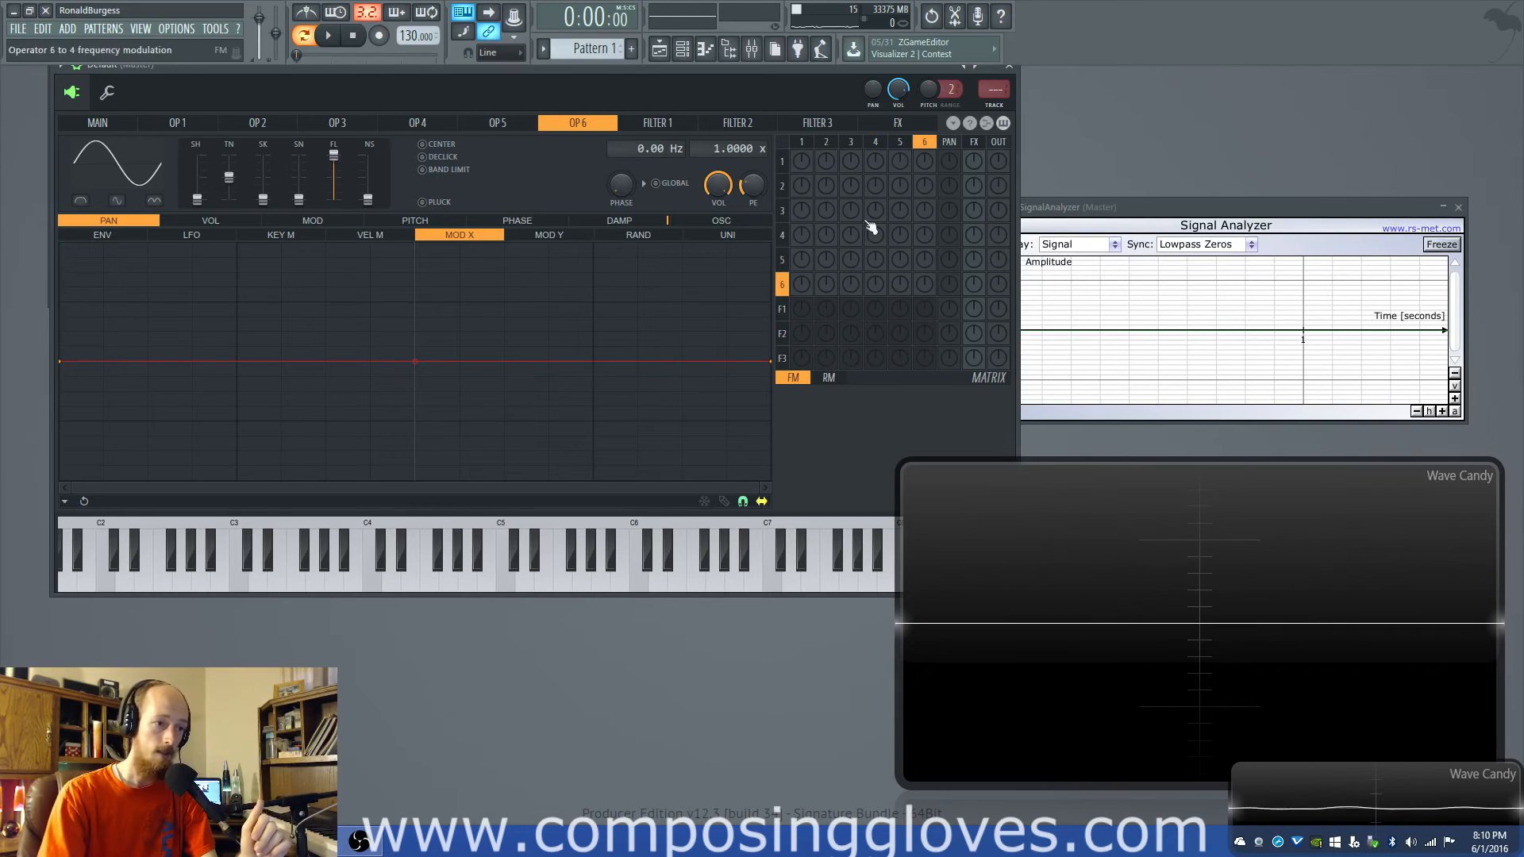
- Raise operator 1's frequency modulation feedback in the empty matrix and clear it again
mouse_move(705, 75)
left_mouse_down()
mouse_move(779, 81)
mouse_move(723, 98)
left_mouse_up()
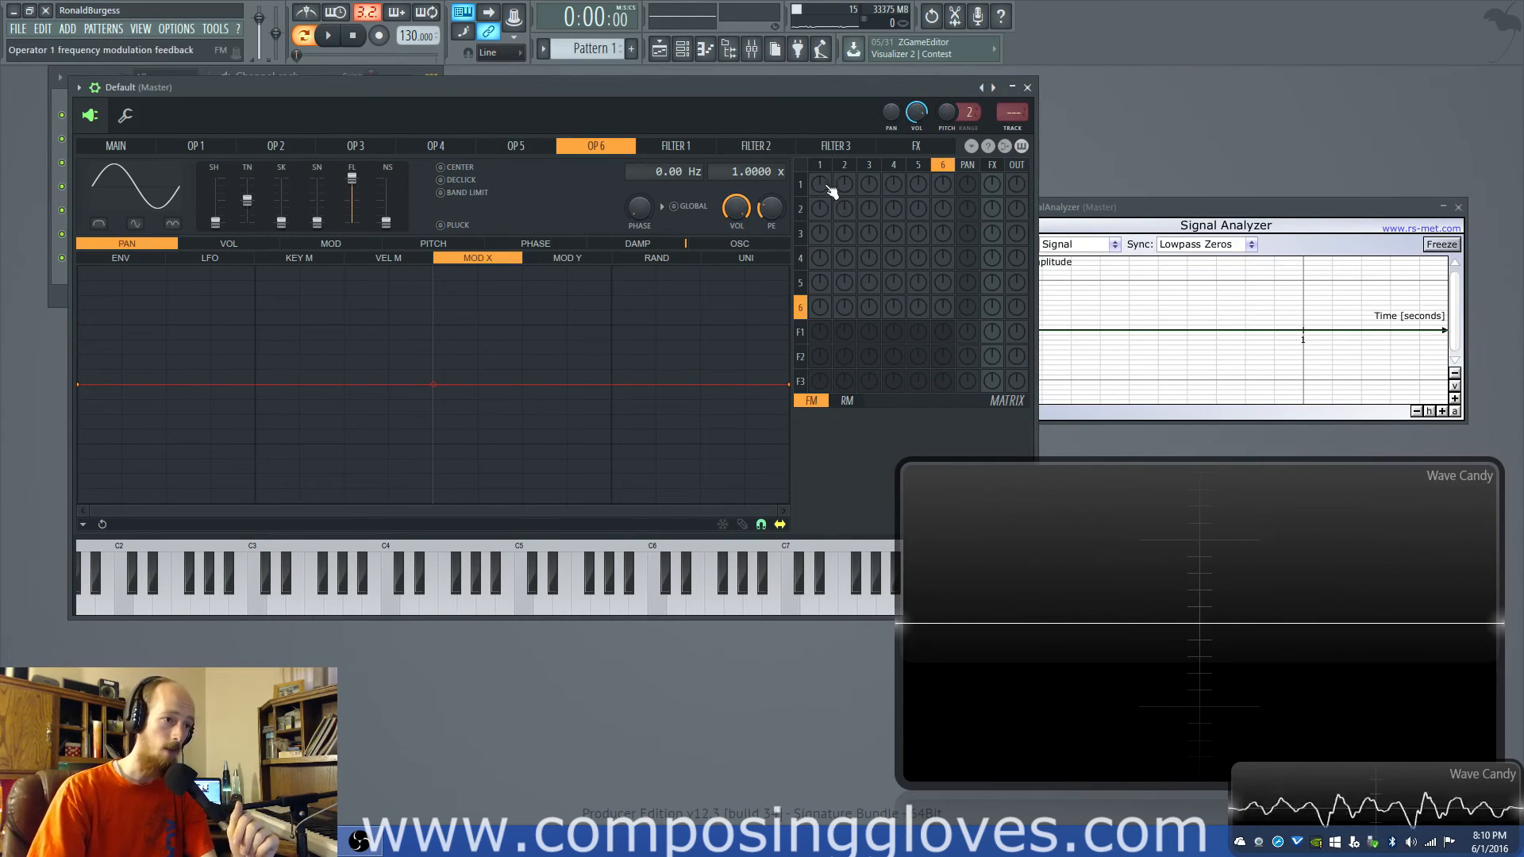
left_click_drag(826, 186, 826, 135)
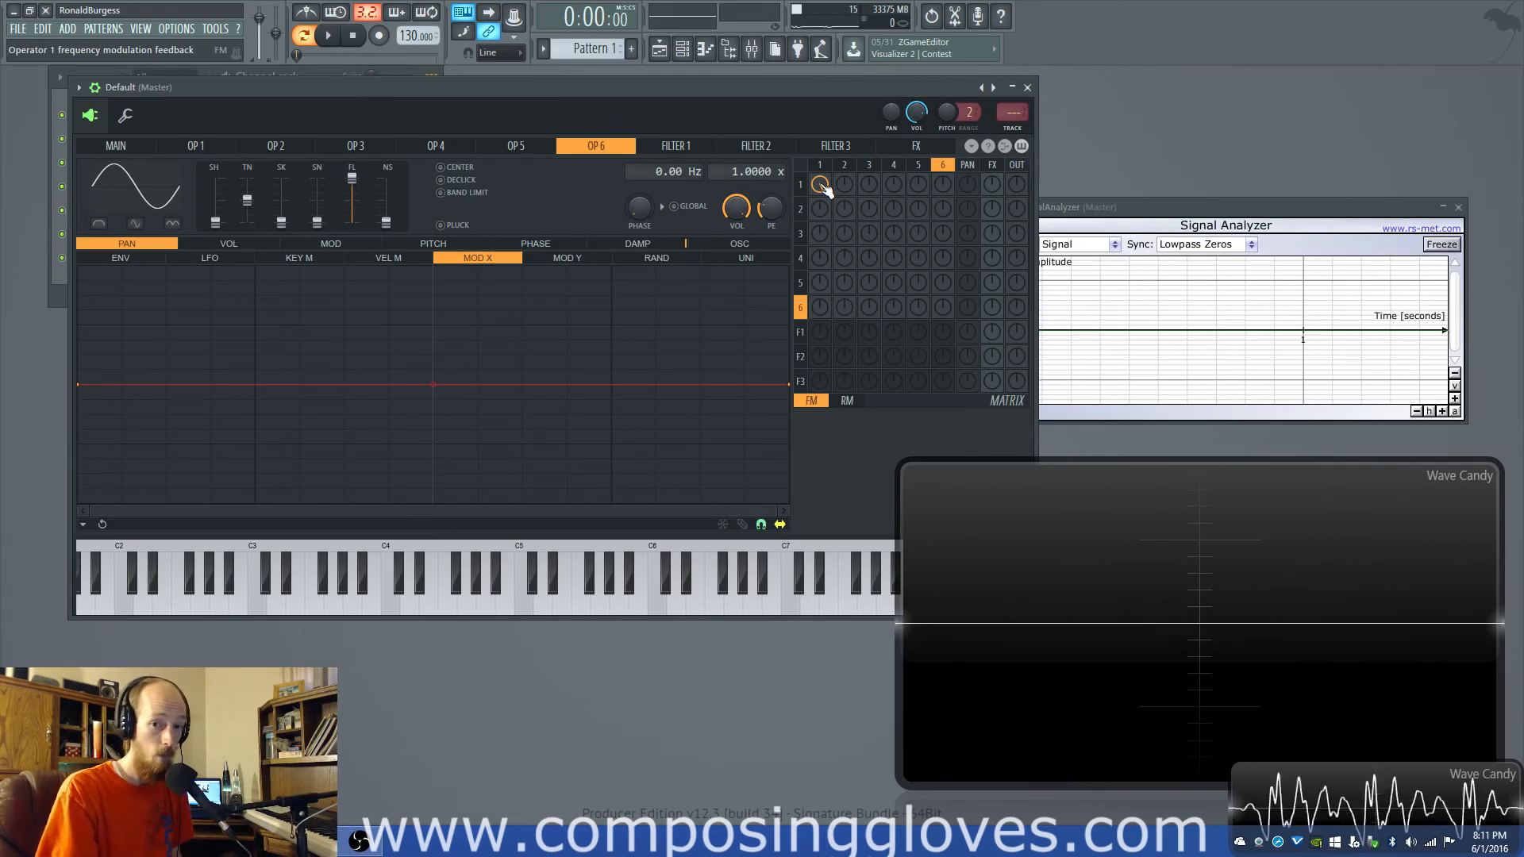
left_click_drag(712, 88, 719, 78)
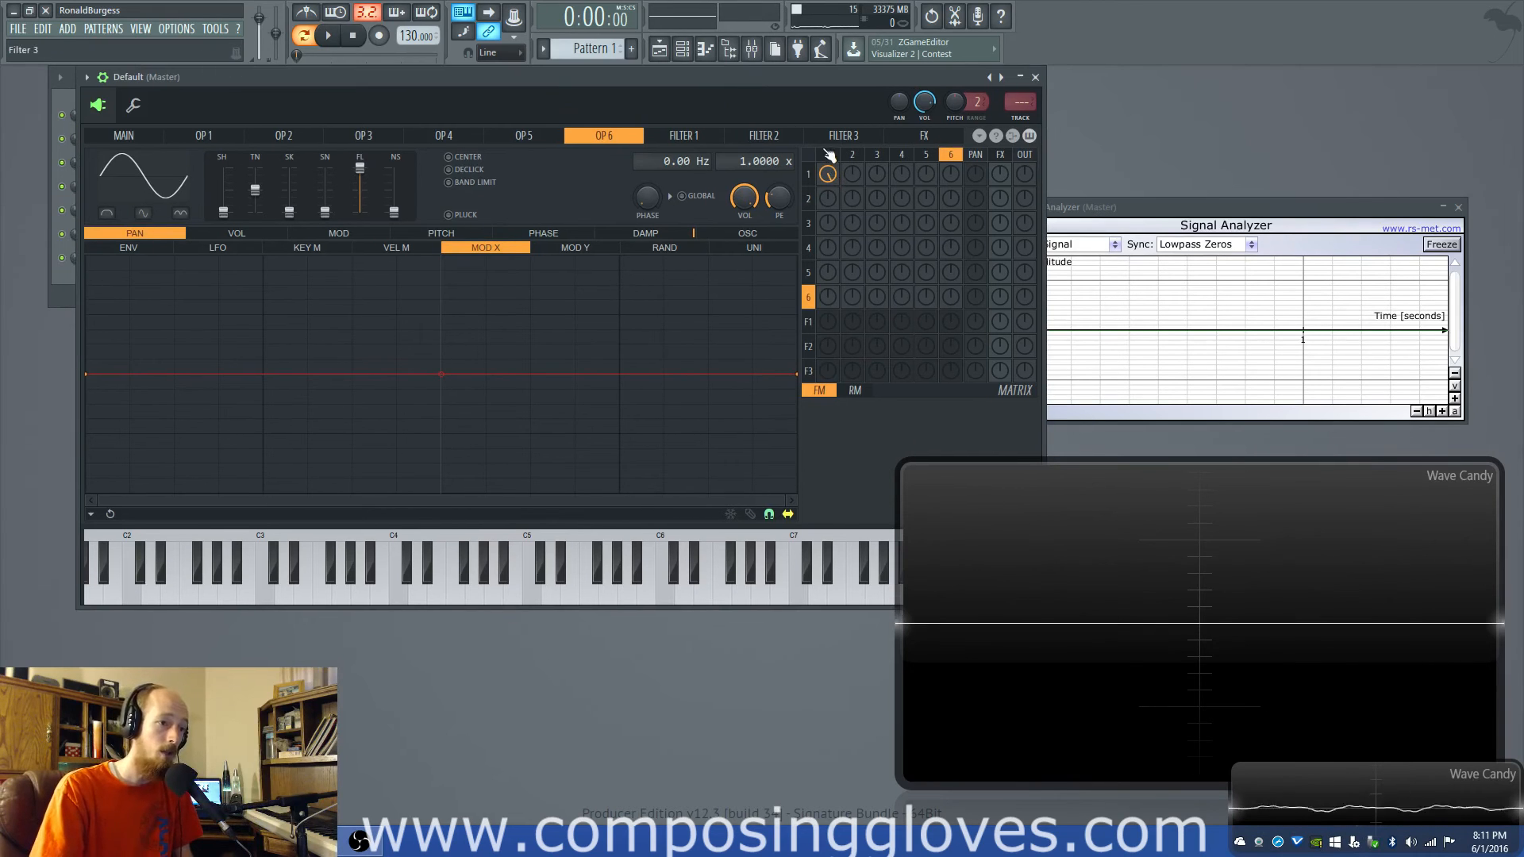
left_click(828, 174)
left_click_drag(850, 181, 849, 159)
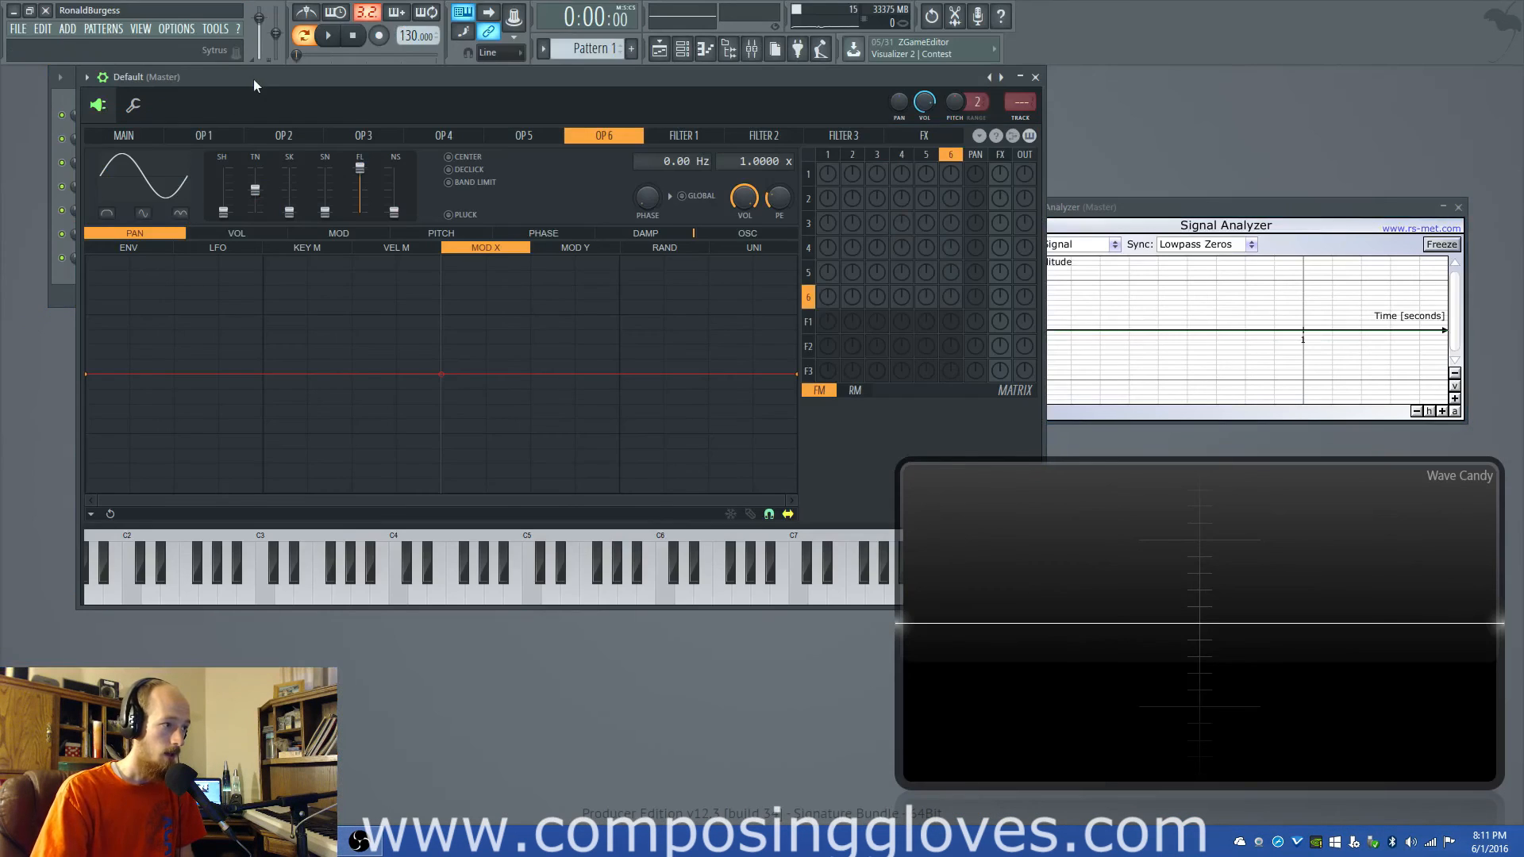
- Move the Sytrus window off the channel list, open FM8 and reposition its window clear of the analyzer displays
left_click_drag(254, 79, 297, 498)
left_click(166, 233)
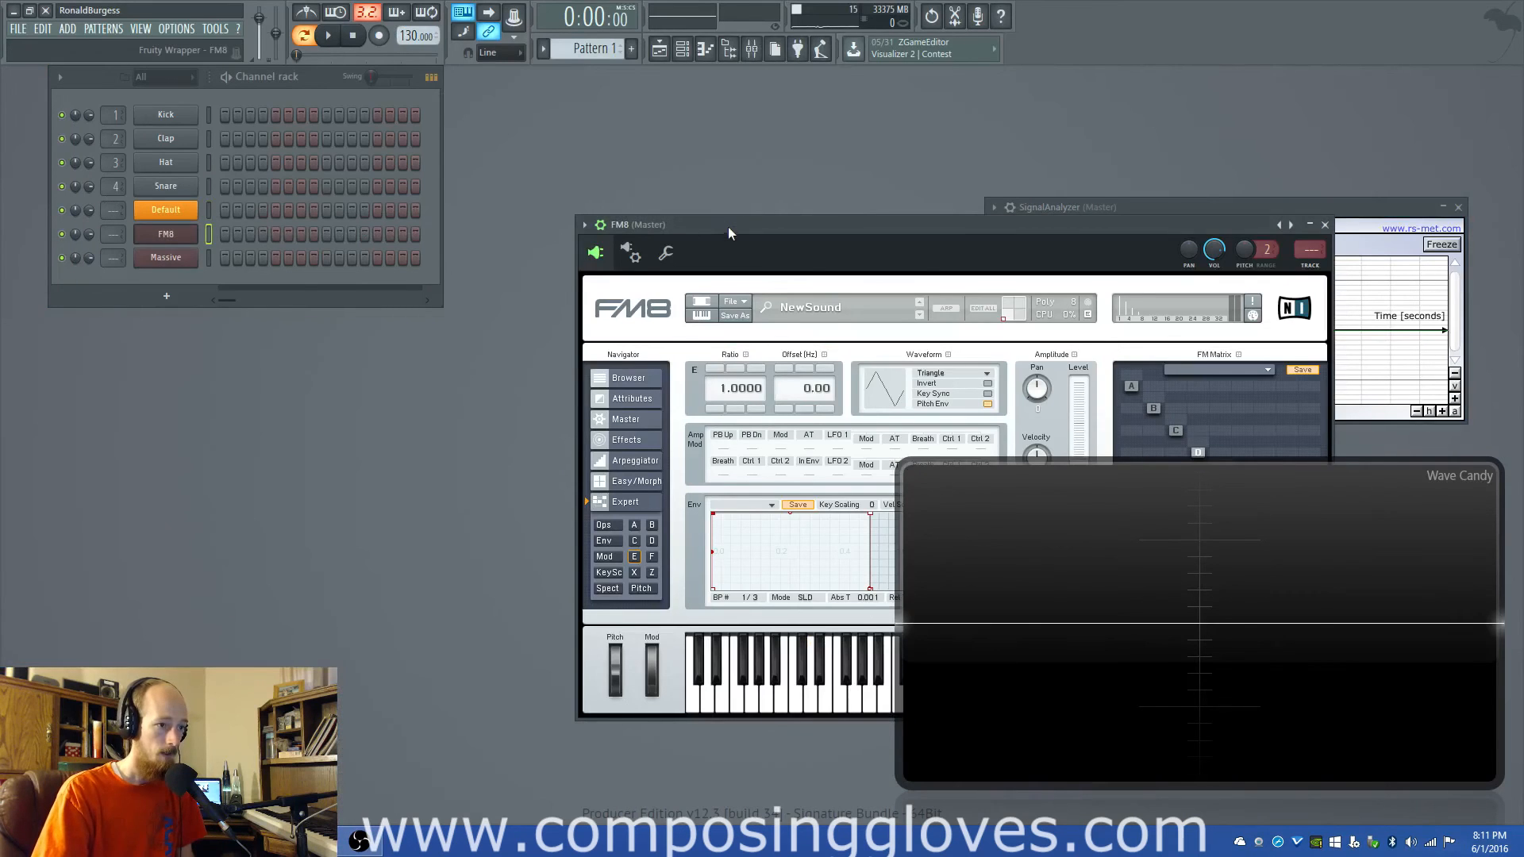
left_click_drag(728, 226, 240, 133)
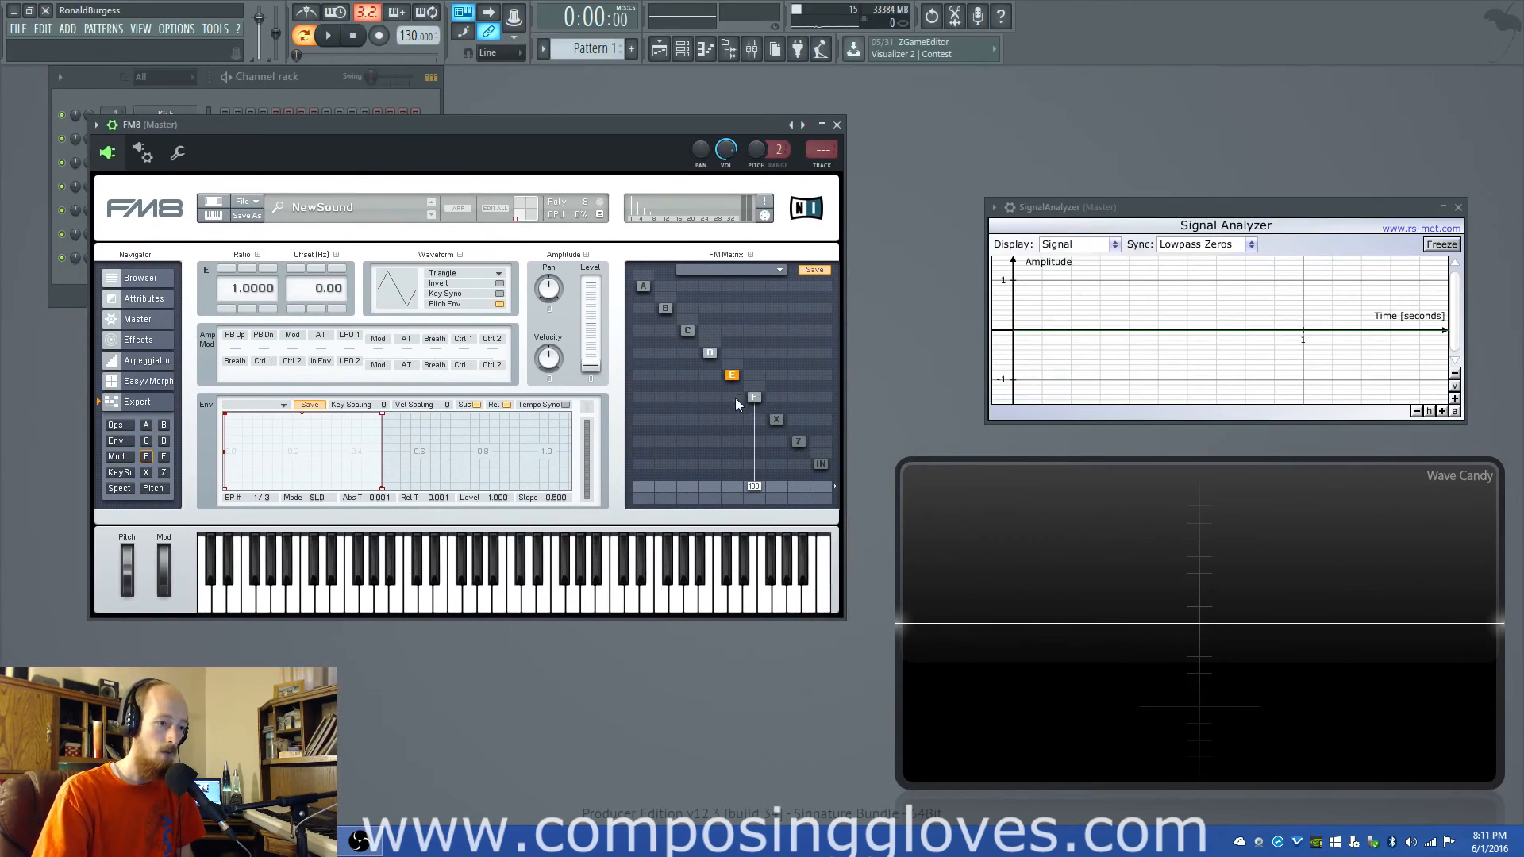
- Set the operator E-to-F modulation amount to 34 in the FM matrix and return it to 0
left_click_drag(735, 398, 733, 506)
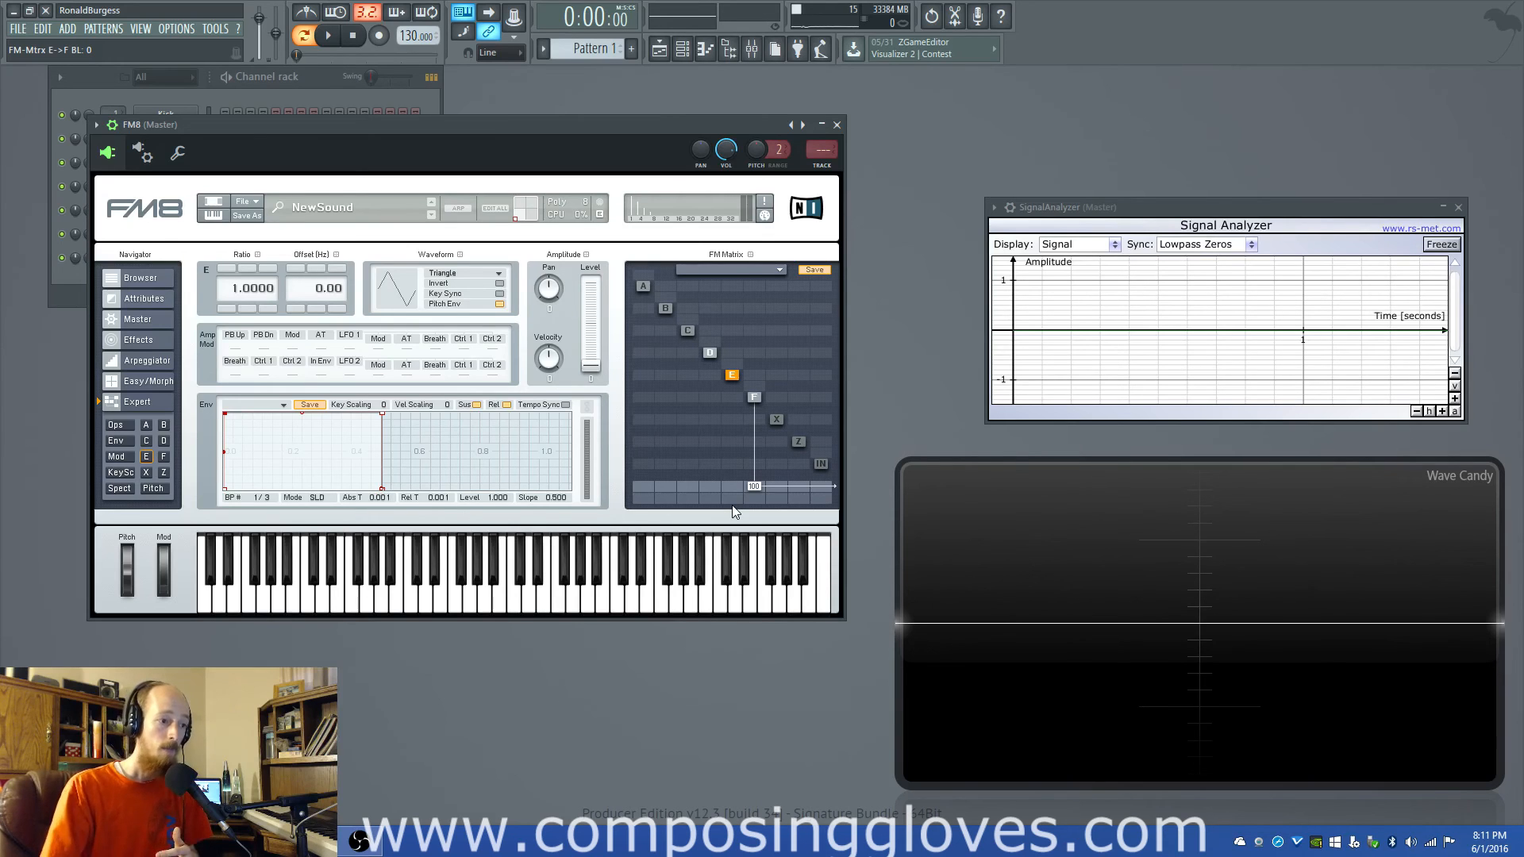
left_click_drag(731, 393, 735, 368)
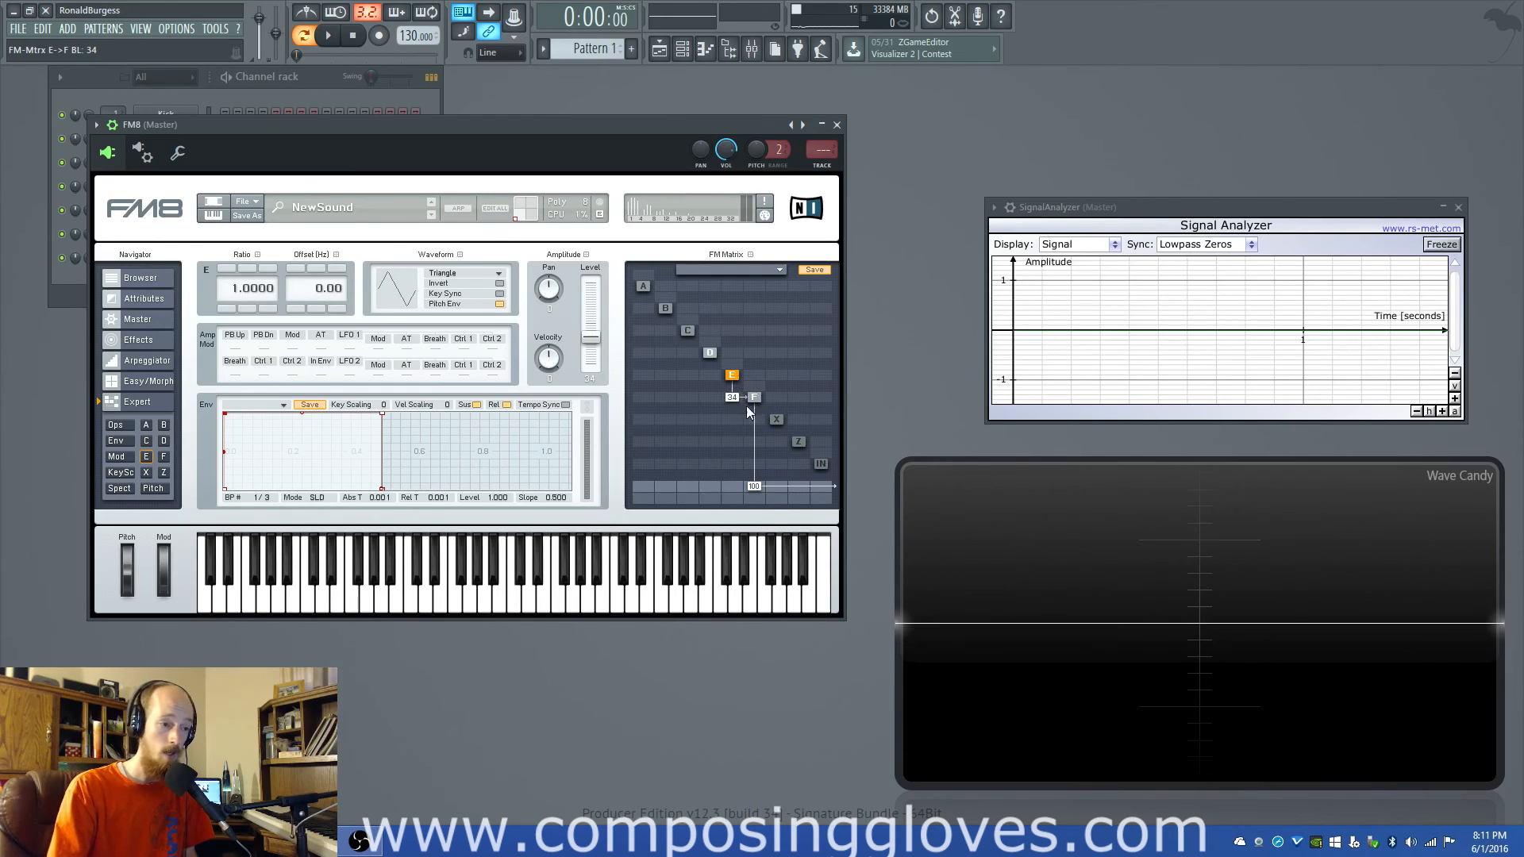
left_click_drag(732, 397, 731, 470)
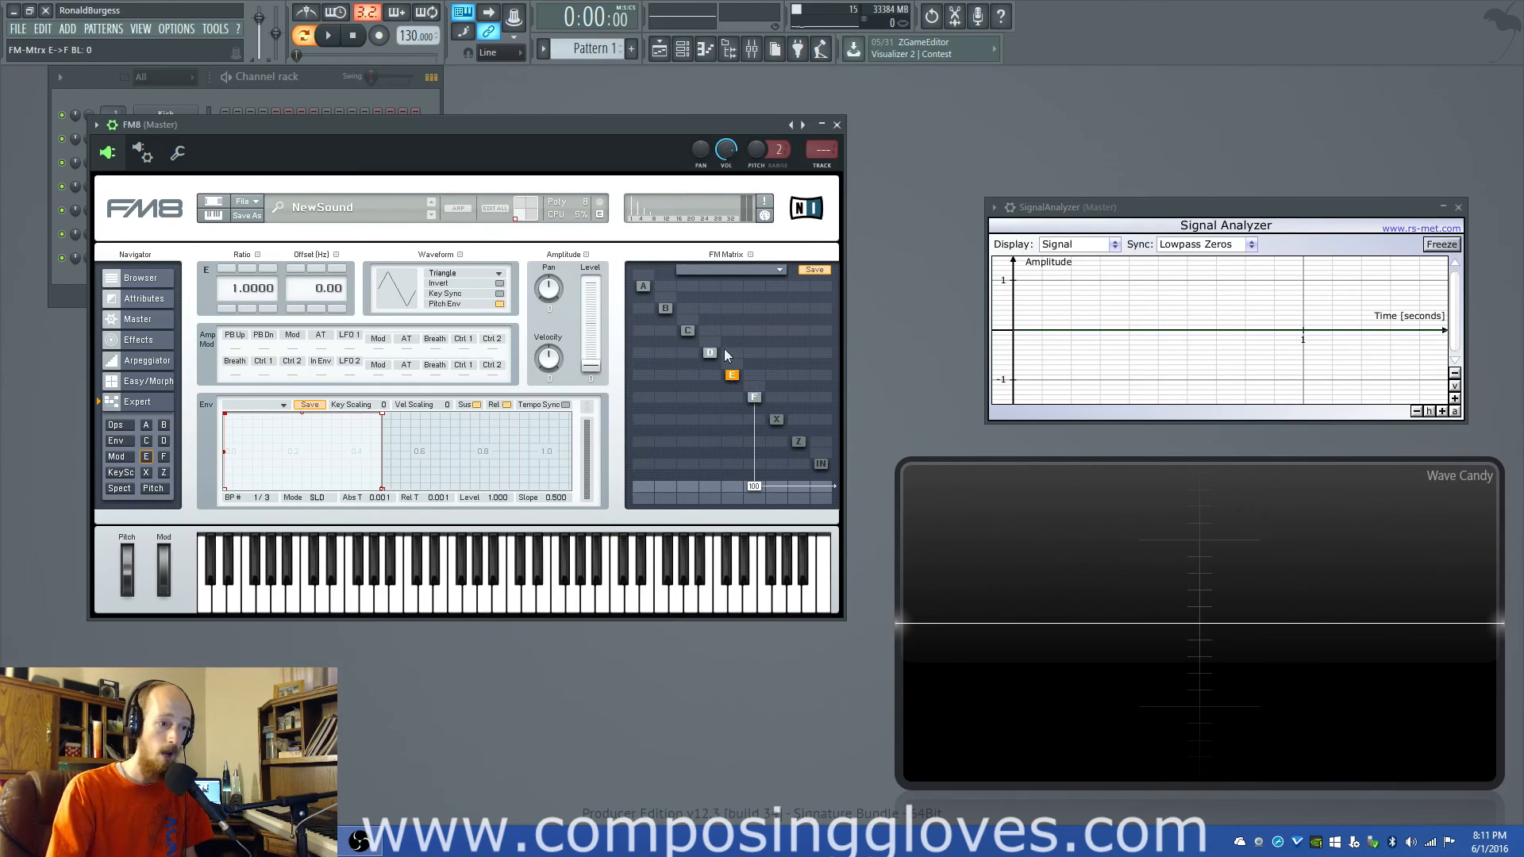